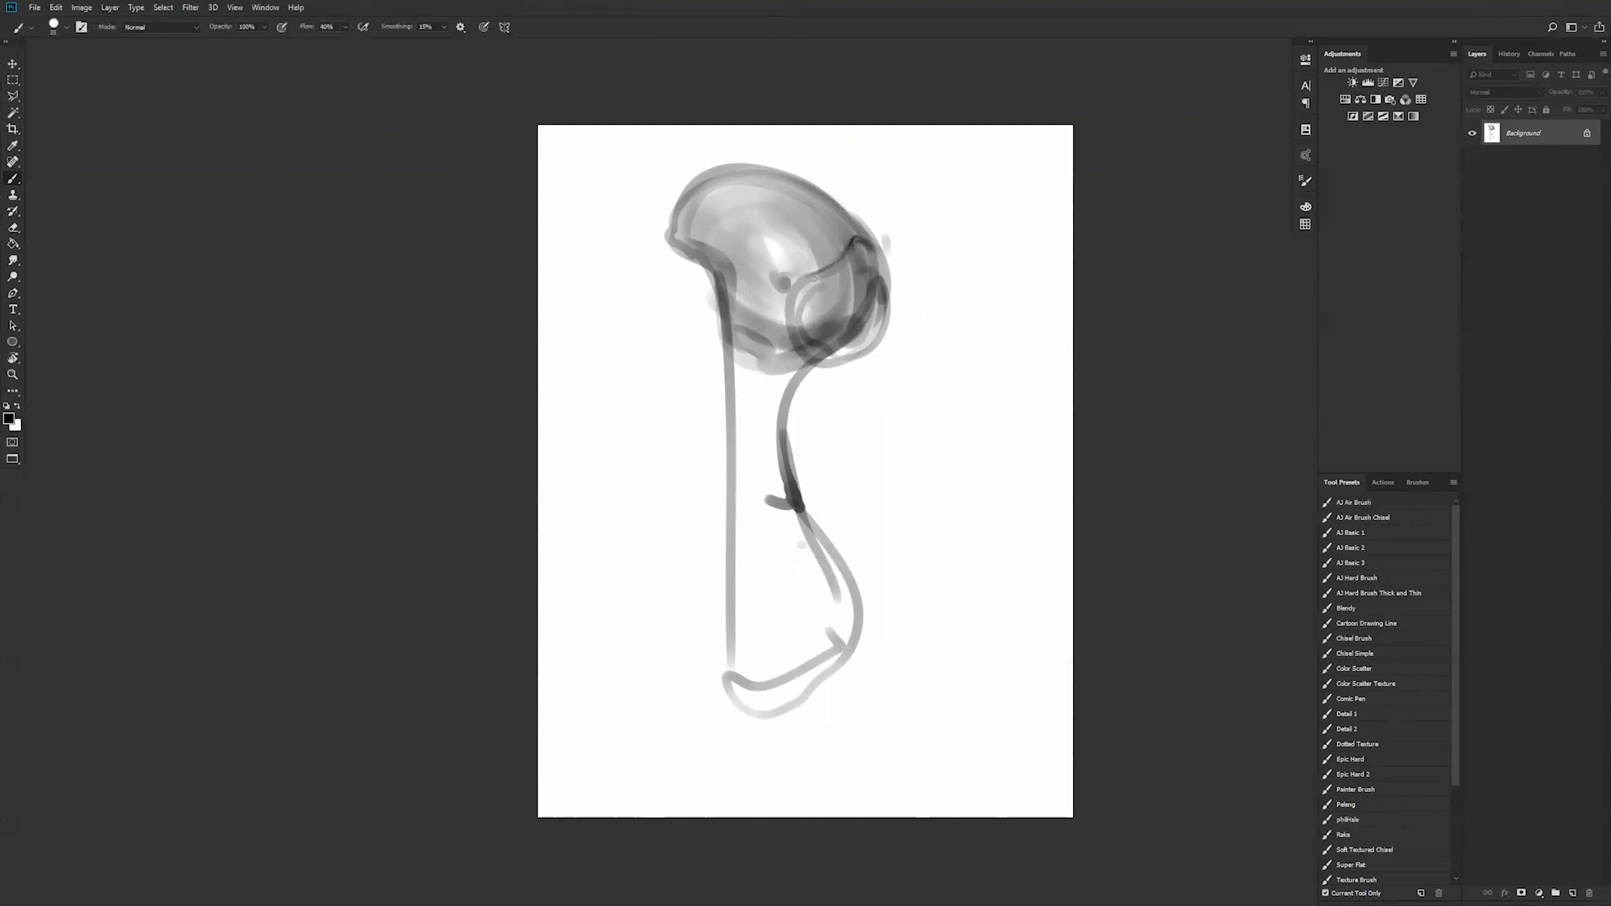
Step: Enlarge the brush and shade the middle of the dome around the dark spot with greys sampled from the painting
key("bracketright")
key("bracketright")
key("bracketright")
key("bracketright")
key("bracketright")
key("bracketright")
key("bracketright")
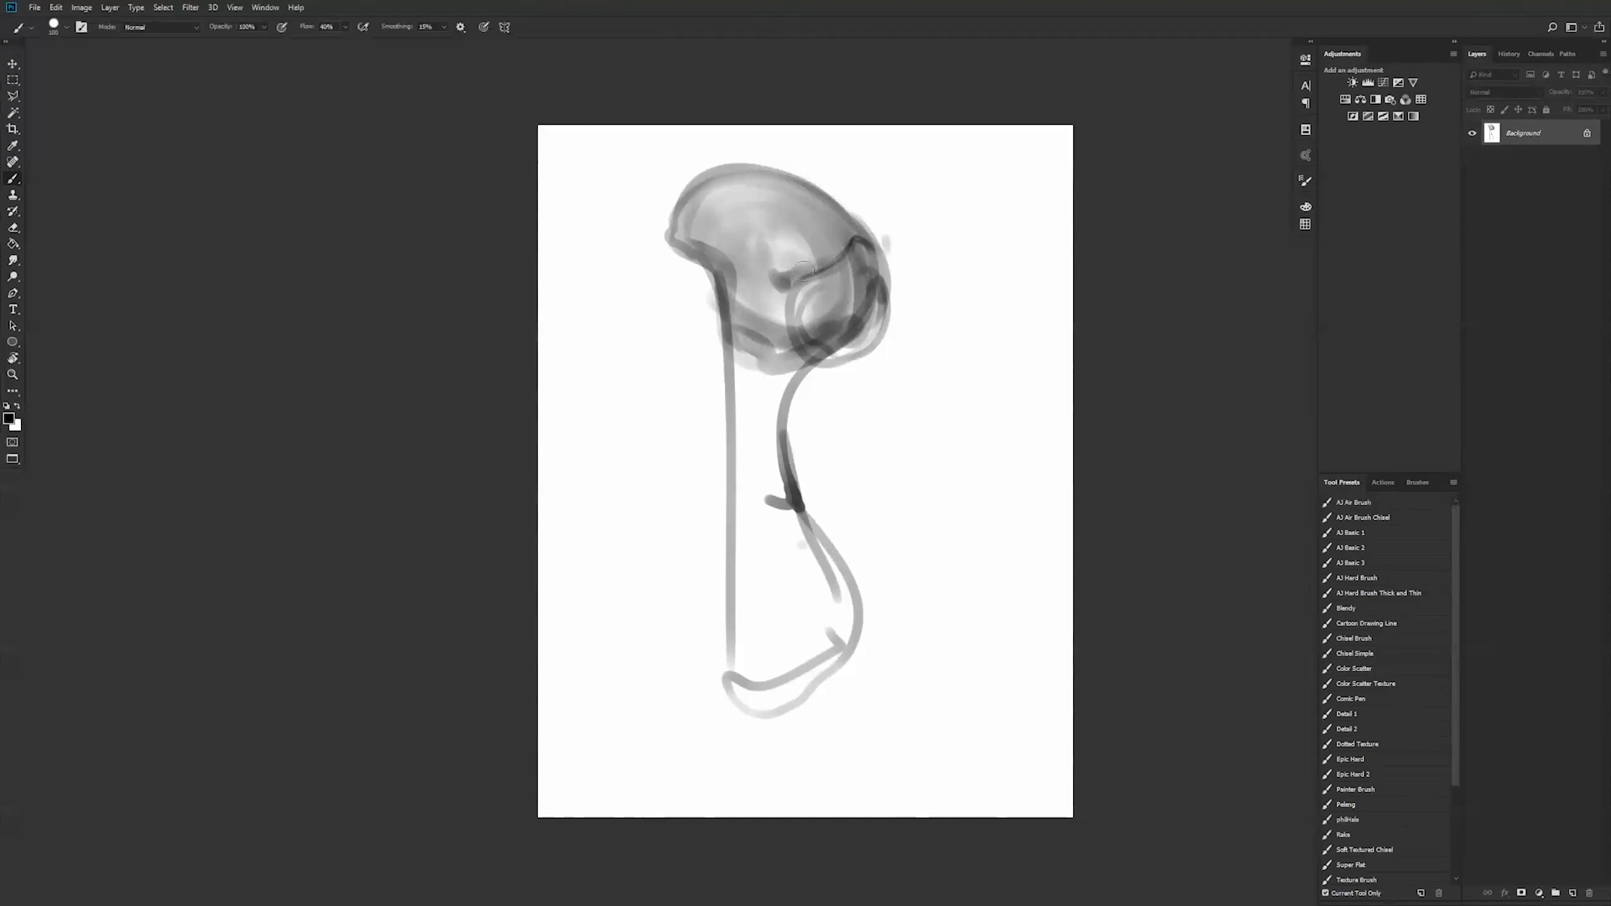
left_click(789, 247, "alt")
left_click(809, 248, "alt")
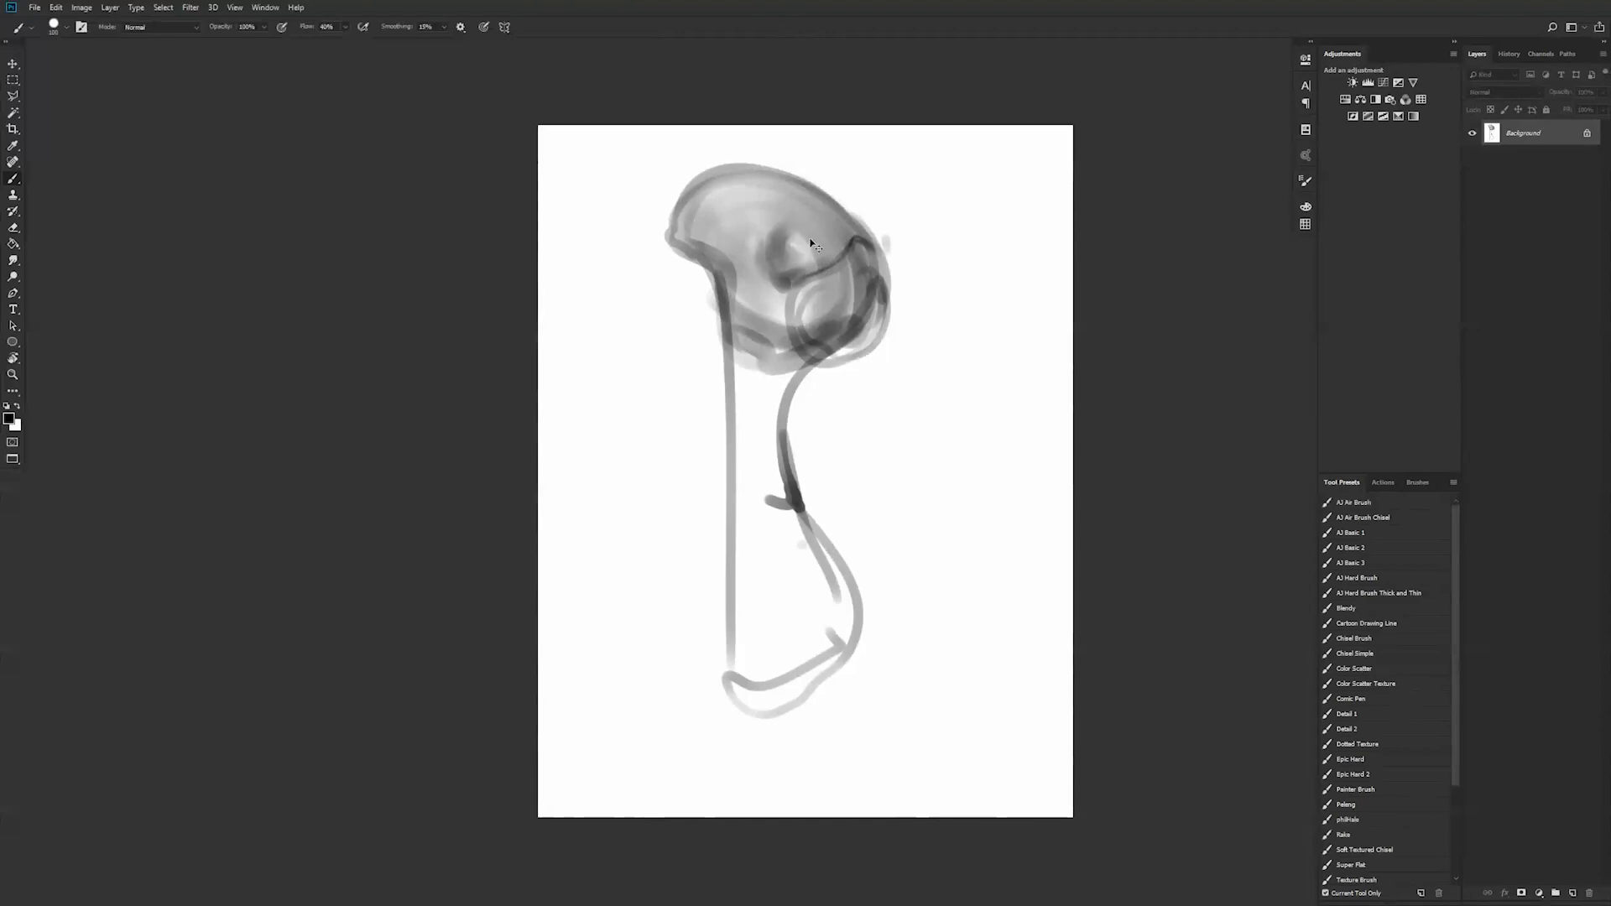
left_click(801, 243, "alt")
Step: Paint short dark strokes beneath the dome in black with a smaller brush, and flip the canvas horizontally
key("bracketleft")
key("bracketleft")
key("bracketleft")
key("bracketleft")
key("bracketleft")
key("bracketleft")
key("d")
left_click_drag(747, 280, 770, 297)
key("ctrl+shift+h")
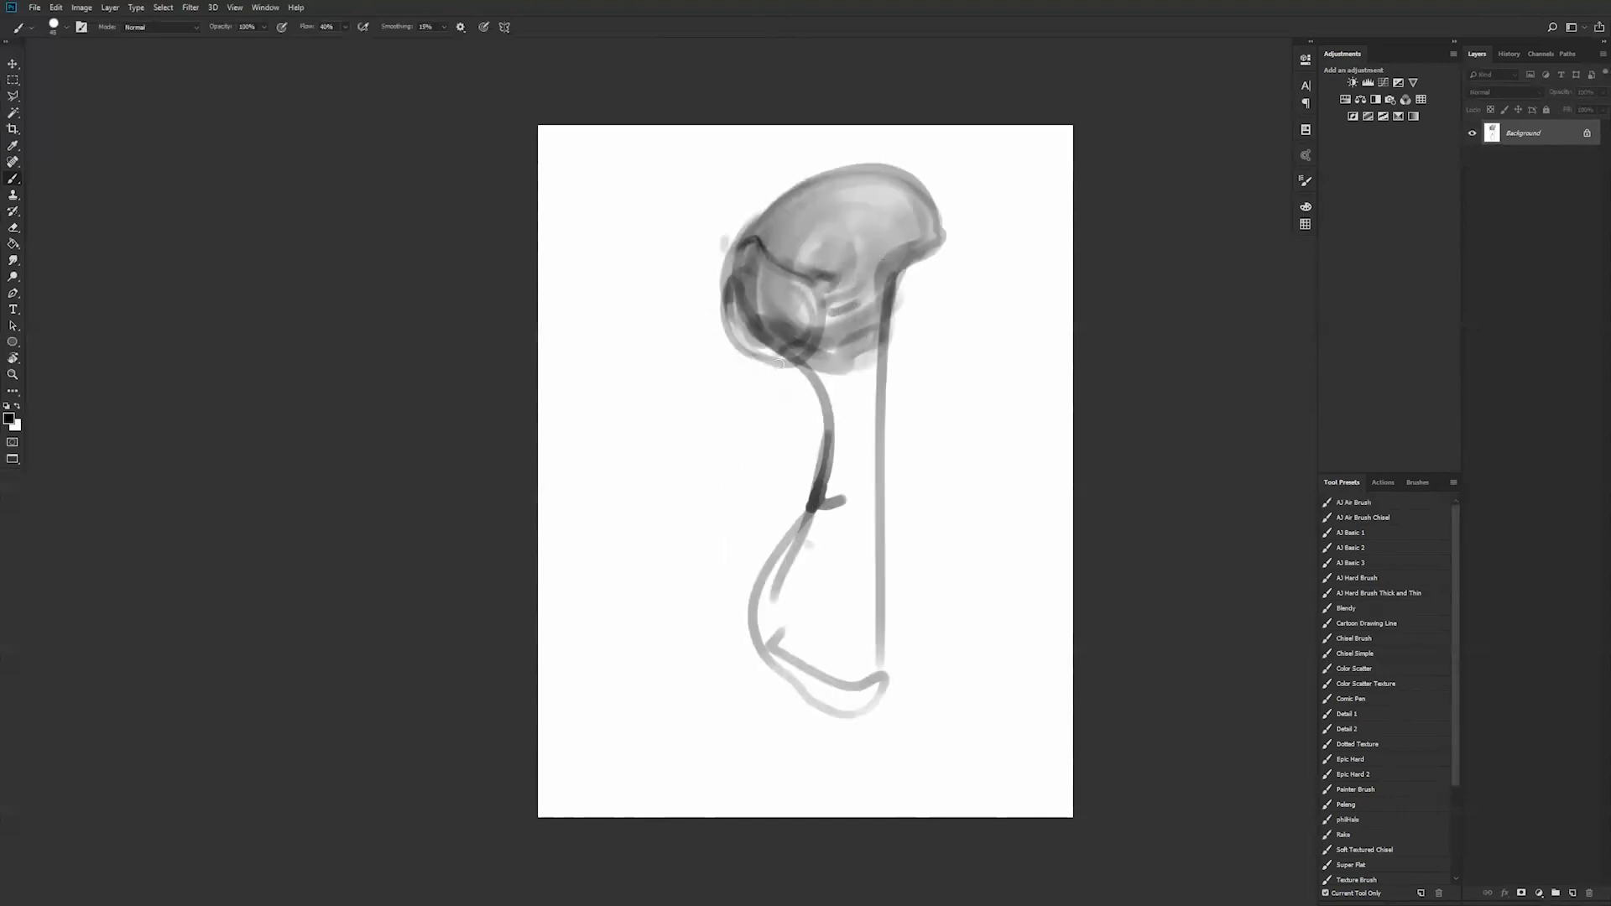
Step: Darken the outer and lower edge of the round form on the dome's side with a slightly larger brush
key("bracketright")
key("bracketright")
left_click_drag(728, 324, 756, 356)
mouse_move(730, 287)
left_mouse_down()
mouse_move(775, 359)
mouse_move(787, 355)
mouse_move(751, 318)
mouse_move(738, 331)
mouse_move(772, 297)
left_mouse_up()
left_click(754, 346, "alt")
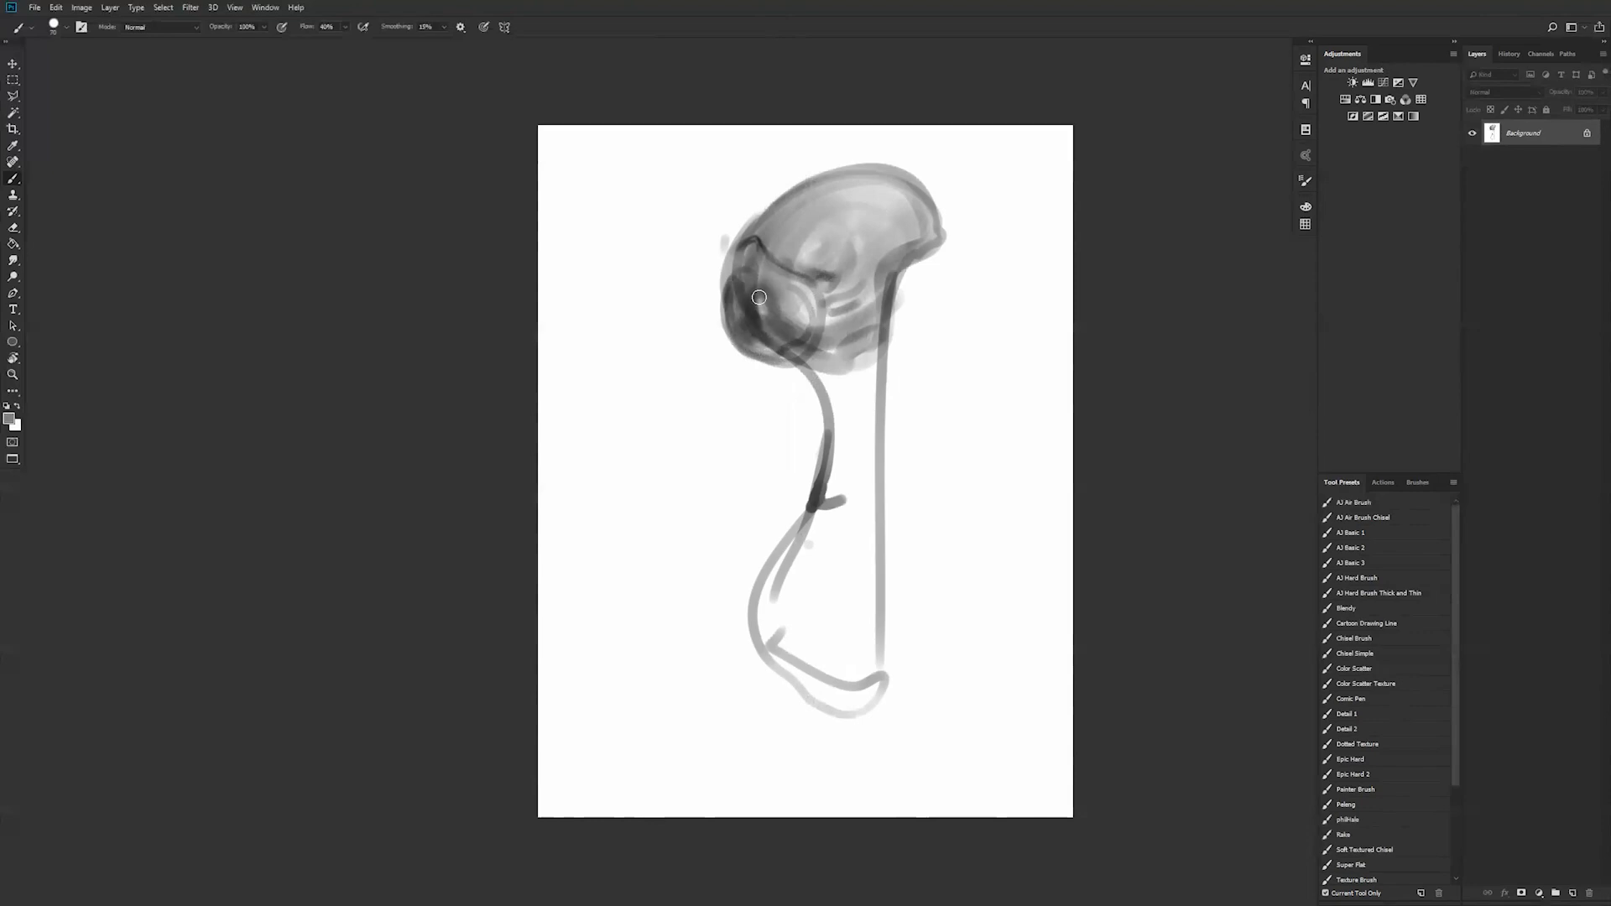
mouse_move(767, 286)
left_mouse_down()
mouse_move(781, 302)
mouse_move(768, 313)
mouse_move(791, 308)
mouse_move(749, 284)
mouse_move(760, 311)
left_mouse_up()
Step: Fill the upper part of the round form with broad dark shading and flip the canvas back horizontally
key("d")
key("bracketright")
key("bracketright")
key("bracketright")
key("bracketright")
mouse_move(775, 278)
left_mouse_down()
mouse_move(760, 309)
mouse_move(771, 287)
mouse_move(746, 249)
mouse_move(741, 293)
mouse_move(749, 252)
mouse_move(748, 287)
mouse_move(766, 297)
mouse_move(750, 304)
mouse_move(773, 277)
left_mouse_up()
left_click(756, 247, "alt")
key("ctrl+f")
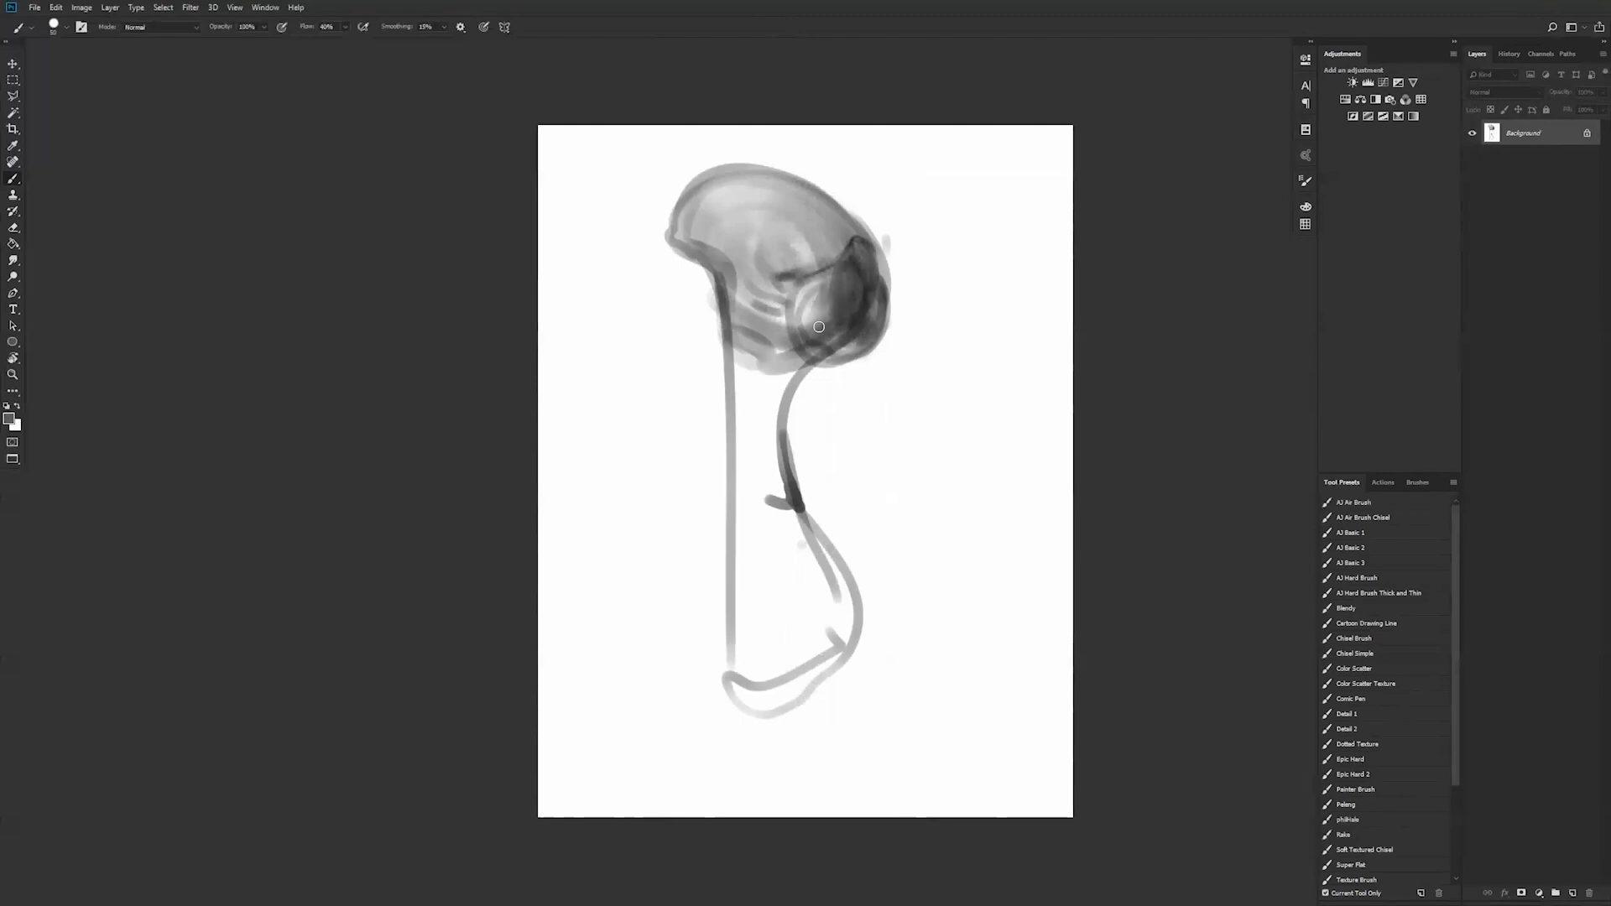
Step: Paint small black creases beside the round form, darken the dome's underside at the neck, and flip the canvas horizontally
key("d")
key("bracketleft")
key("bracketleft")
key("bracketleft")
key("bracketleft")
left_click_drag(789, 292, 770, 283)
mouse_move(761, 285)
left_mouse_down()
mouse_move(724, 257)
mouse_move(754, 291)
left_mouse_up()
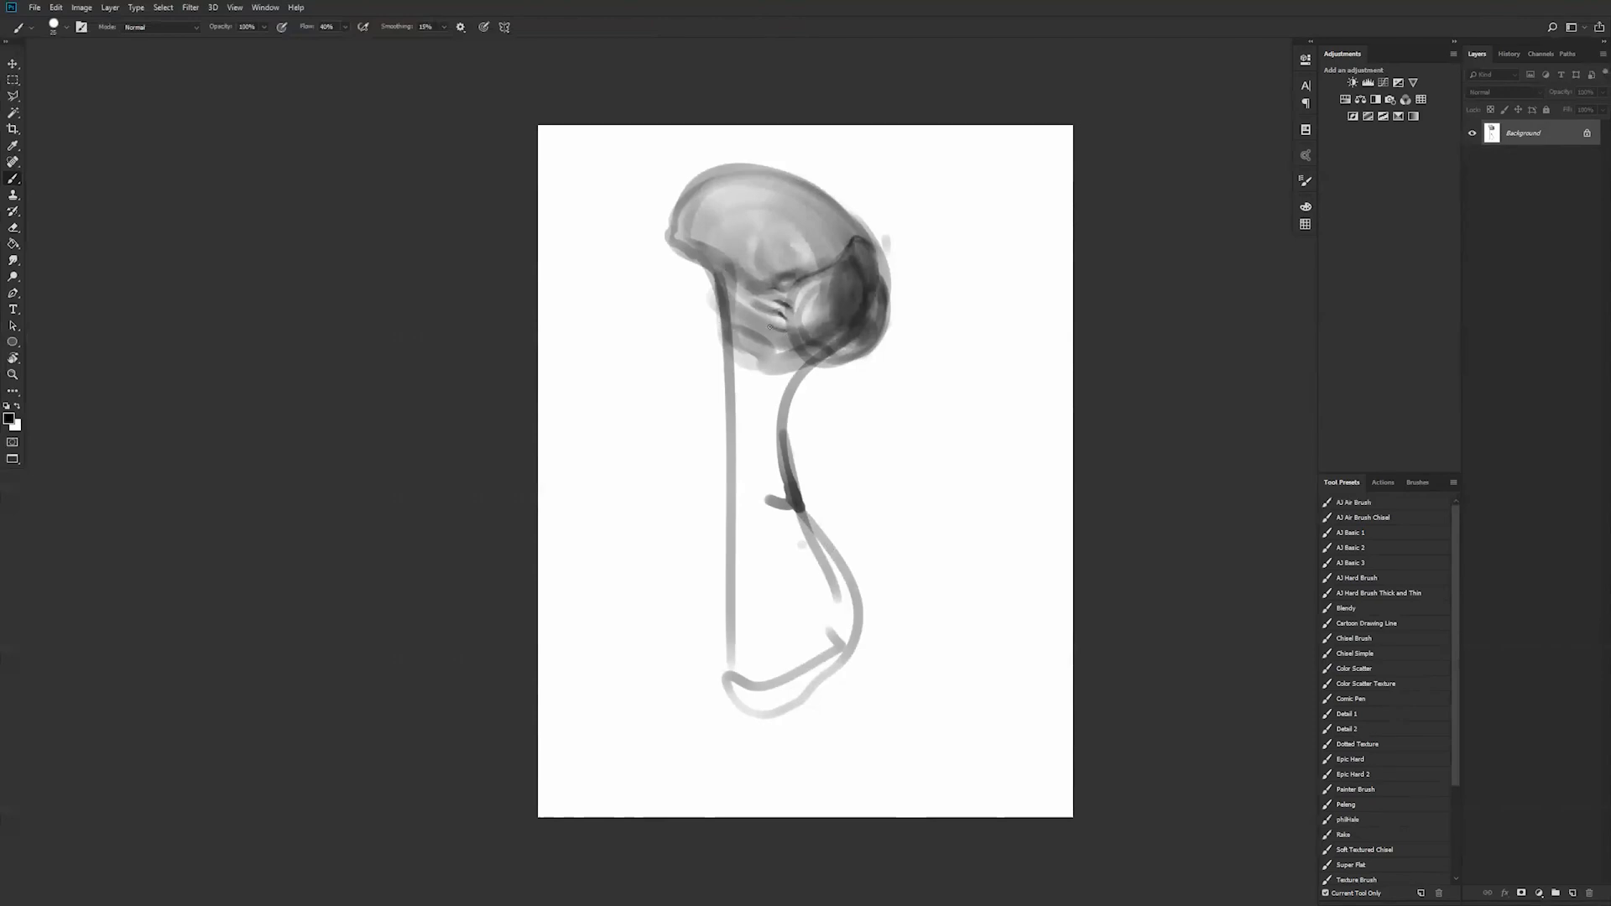
mouse_move(781, 312)
left_mouse_down()
mouse_move(743, 288)
mouse_move(781, 343)
mouse_move(701, 267)
mouse_move(727, 295)
mouse_move(724, 242)
mouse_move(690, 255)
mouse_move(732, 304)
left_mouse_up()
key("h")
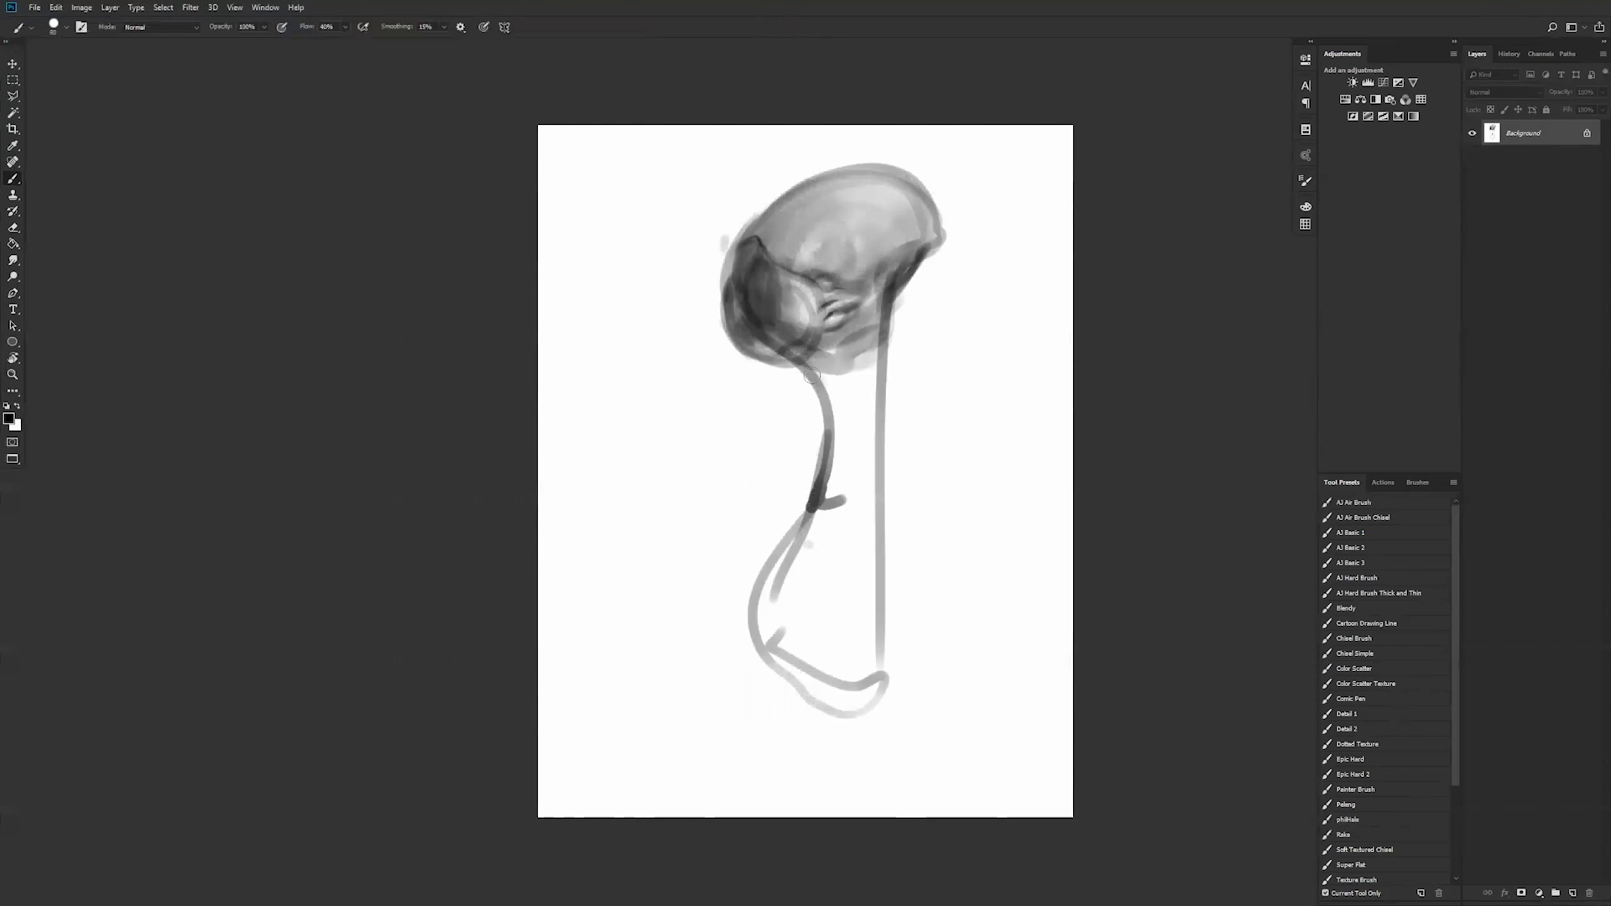
Step: Shade the upper shaft and the inside of the lower bulge in grey, and flip the canvas back horizontally
mouse_move(818, 356)
left_mouse_down()
mouse_move(852, 453)
mouse_move(868, 332)
mouse_move(856, 524)
mouse_move(860, 411)
mouse_move(841, 525)
mouse_move(816, 531)
mouse_move(851, 512)
mouse_move(847, 443)
mouse_move(867, 451)
mouse_move(869, 584)
left_mouse_up()
mouse_move(819, 537)
left_mouse_down()
mouse_move(810, 521)
mouse_move(770, 598)
mouse_move(781, 681)
mouse_move(818, 520)
mouse_move(791, 635)
left_mouse_up()
key("ctrl+shift+h")
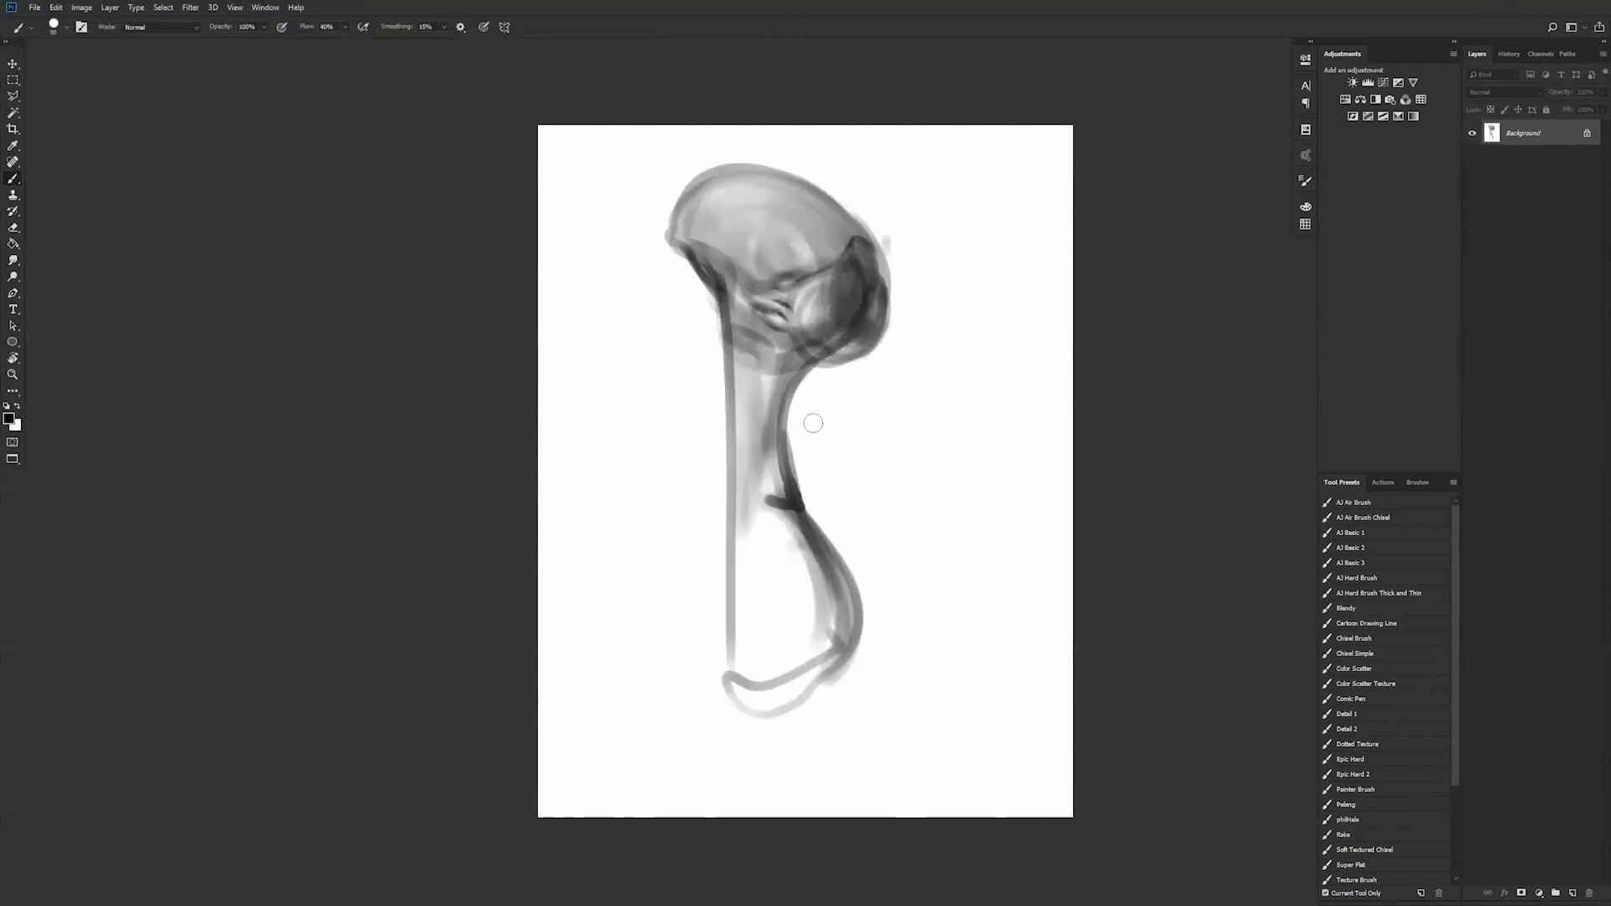
Step: Reduce the brush size and strengthen the dark outline around the round form on the dome's side
key("bracketleft")
key("bracketleft")
key("bracketleft")
key("bracketleft")
key("bracketleft")
key("bracketleft")
key("bracketleft")
key("bracketleft")
key("bracketleft")
key("bracketleft")
key("bracketleft")
key("bracketleft")
key("bracketleft")
key("bracketleft")
key("bracketright")
key("bracketright")
key("bracketright")
key("bracketleft")
key("bracketright")
mouse_move(891, 283)
left_mouse_down()
mouse_move(888, 258)
mouse_move(891, 289)
left_mouse_up()
mouse_move(886, 284)
left_mouse_down()
mouse_move(866, 345)
mouse_move(854, 354)
mouse_move(870, 332)
mouse_move(814, 355)
mouse_move(869, 332)
mouse_move(882, 279)
left_mouse_up()
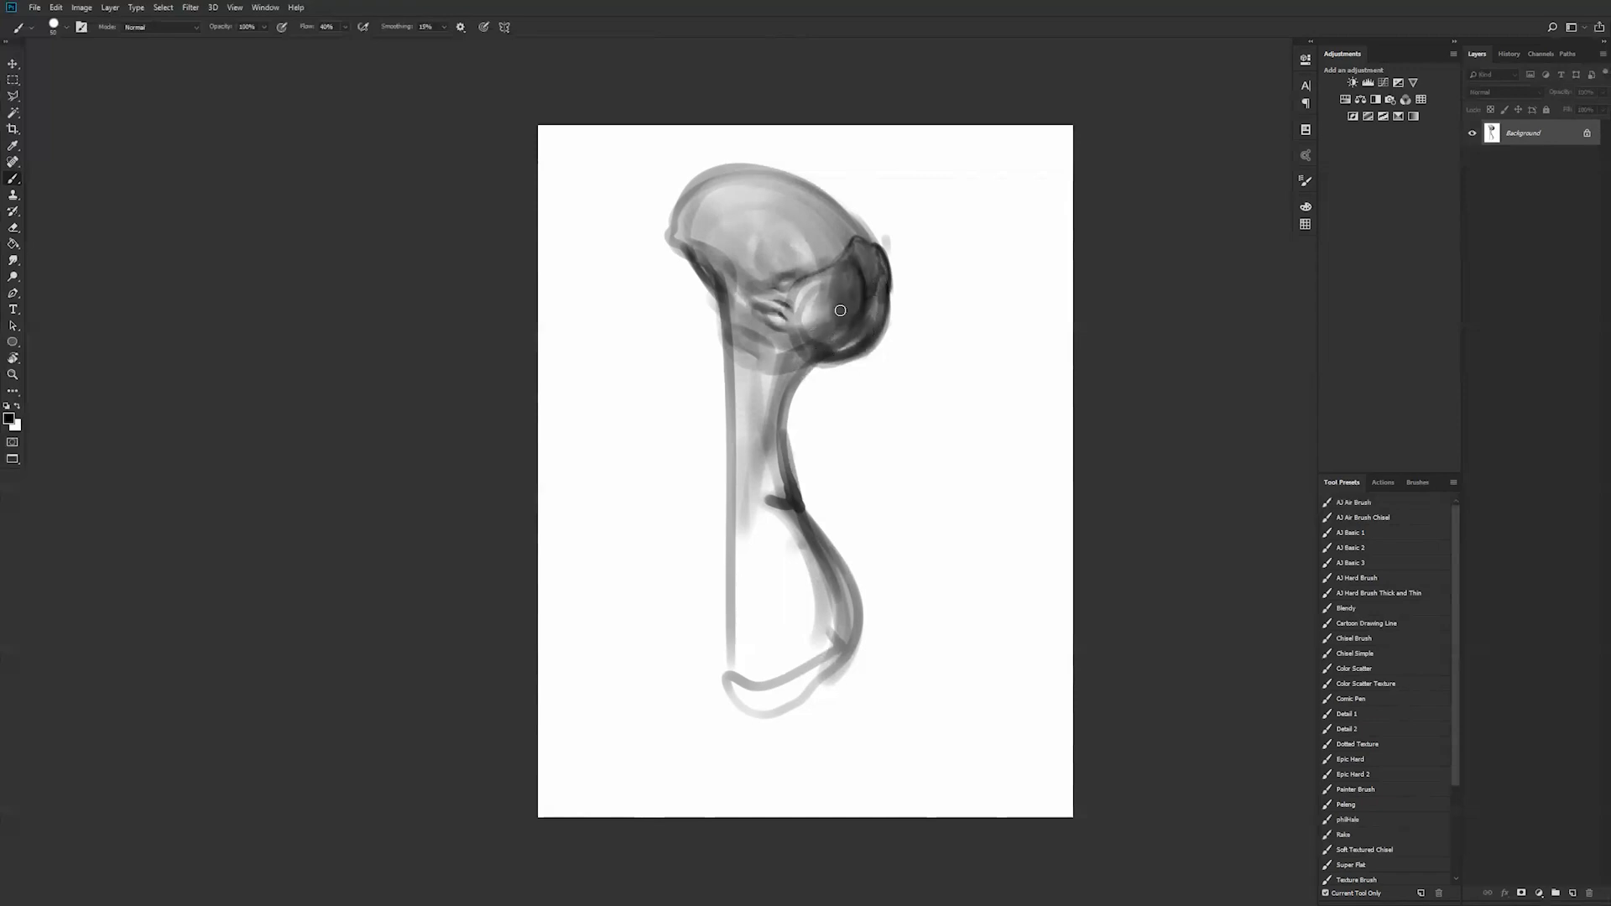
Step: Readjust the brush size and paint a dark oval socket inside the round form
key("bracketleft")
key("bracketleft")
key("bracketleft")
key("bracketleft")
key("bracketleft")
key("bracketleft")
key("bracketright")
key("bracketright")
key("bracketright")
key("bracketright")
key("bracketright")
key("bracketright")
key("bracketright")
key("bracketright")
key("bracketright")
key("bracketright")
left_click_drag(839, 267, 849, 321)
Step: Leave full-screen mode, switch to Chrome, search for vitaly bulgarov and open the bulgarov.com website
key("f")
key("f")
left_click(324, 893)
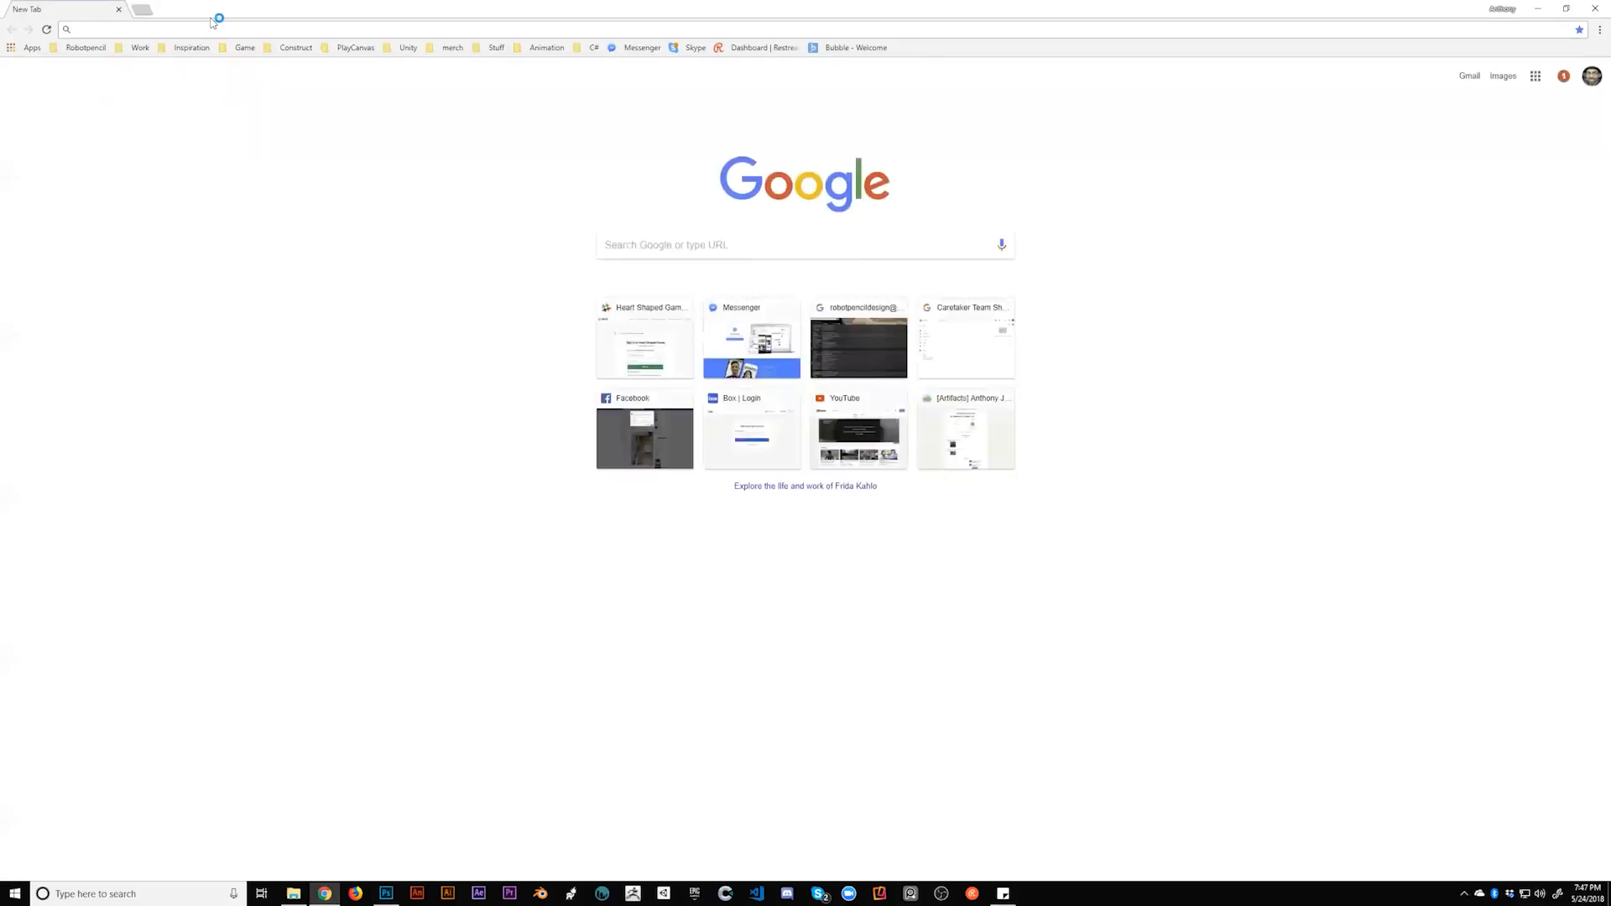
type("v")
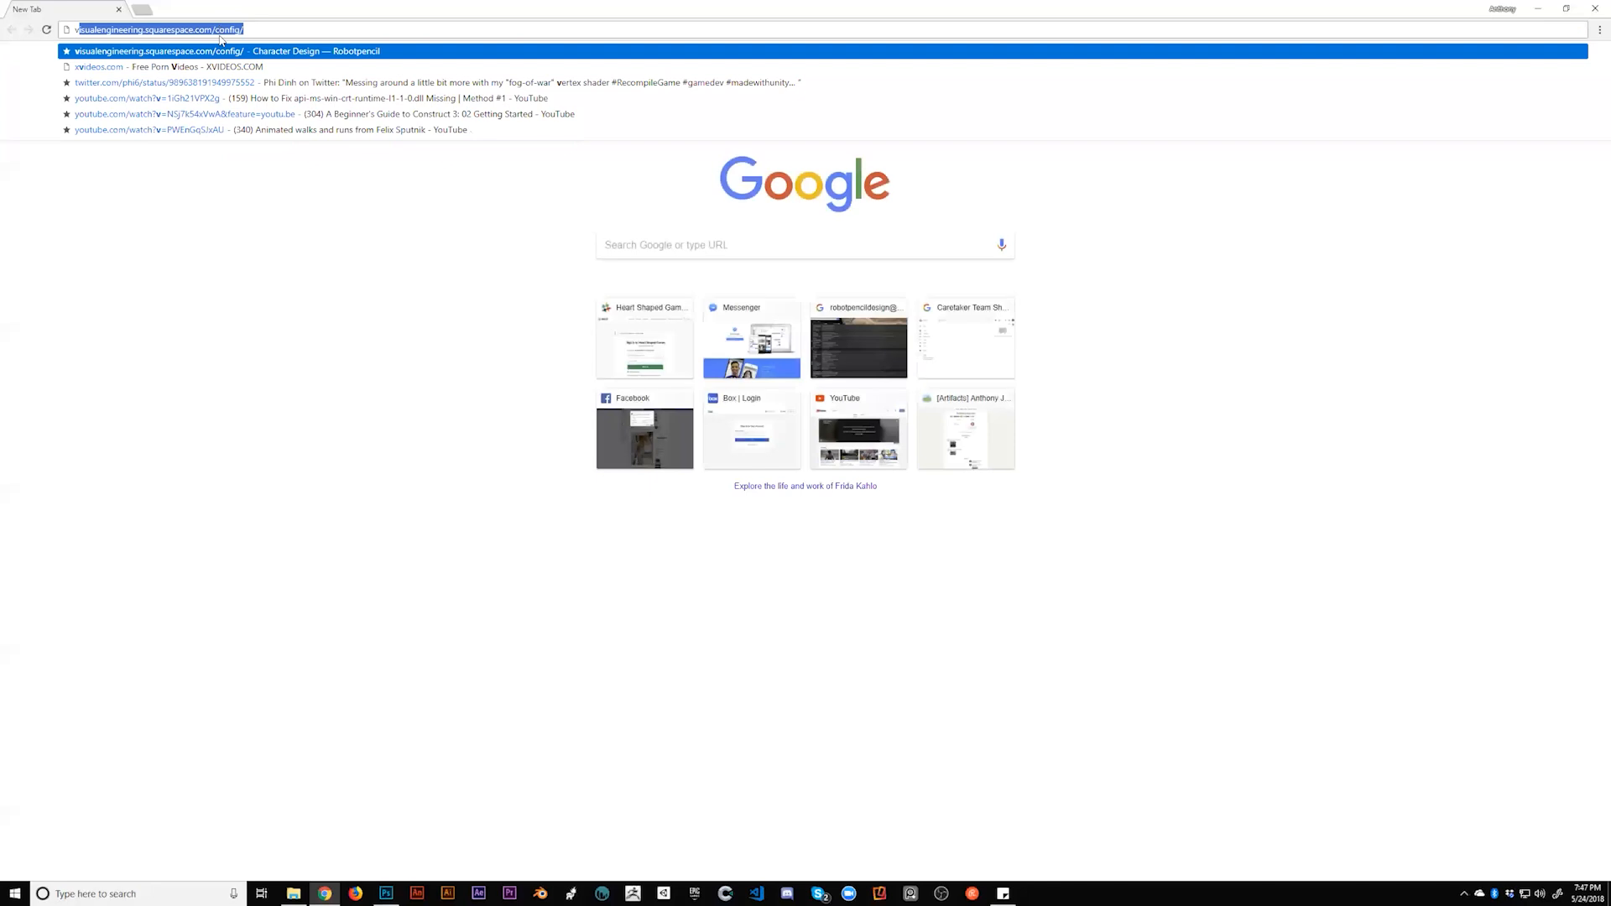
type("ital")
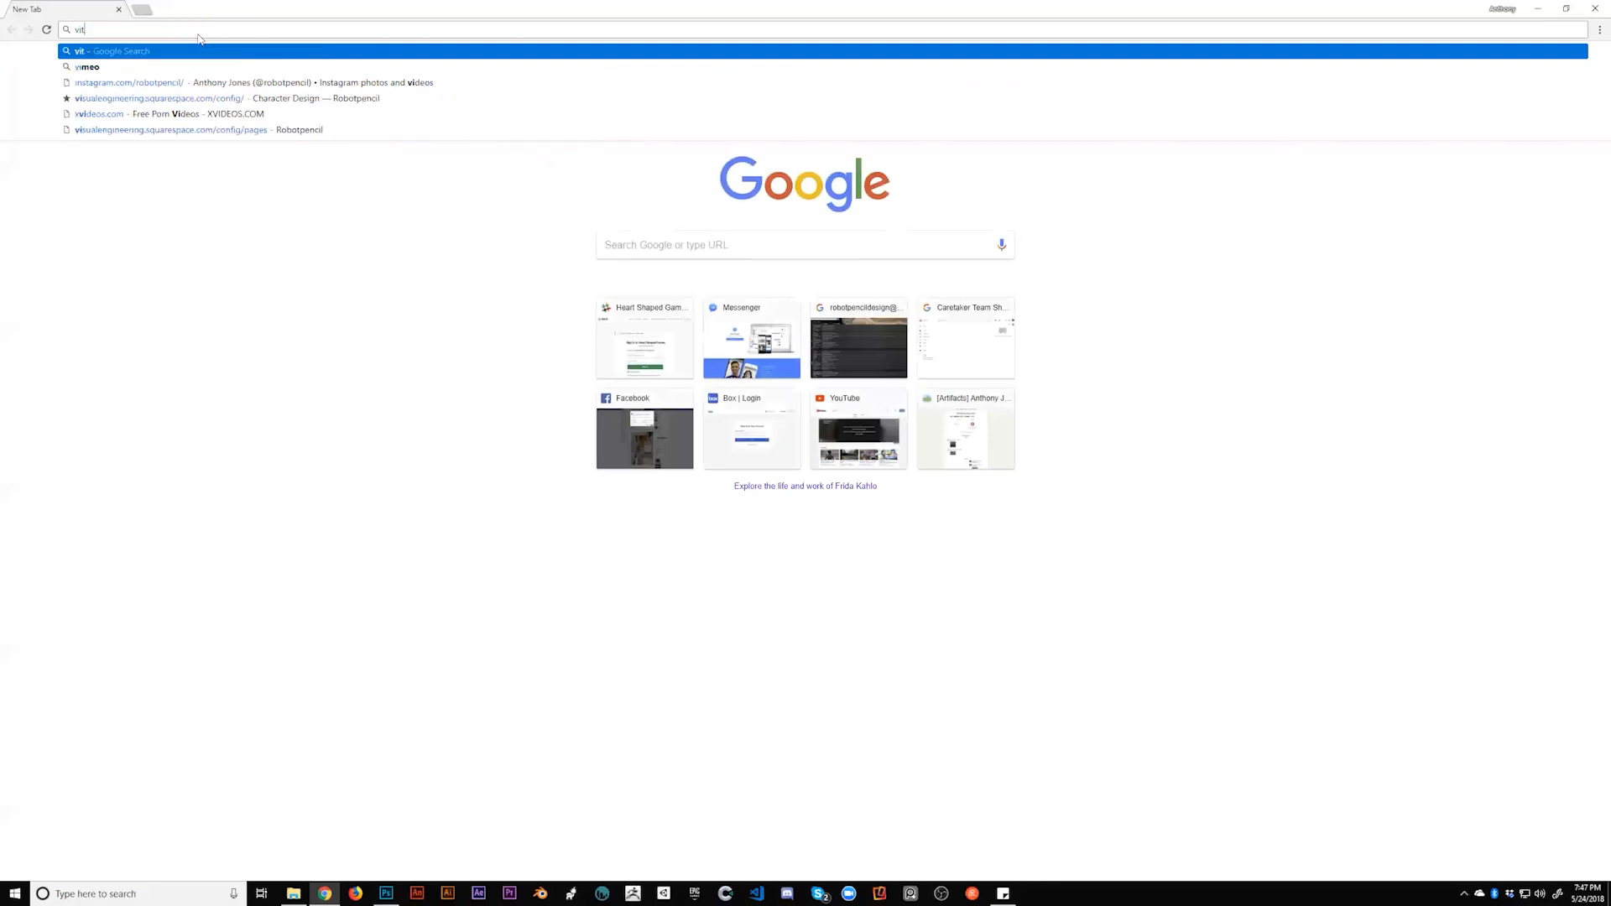
key("Down")
key("Down")
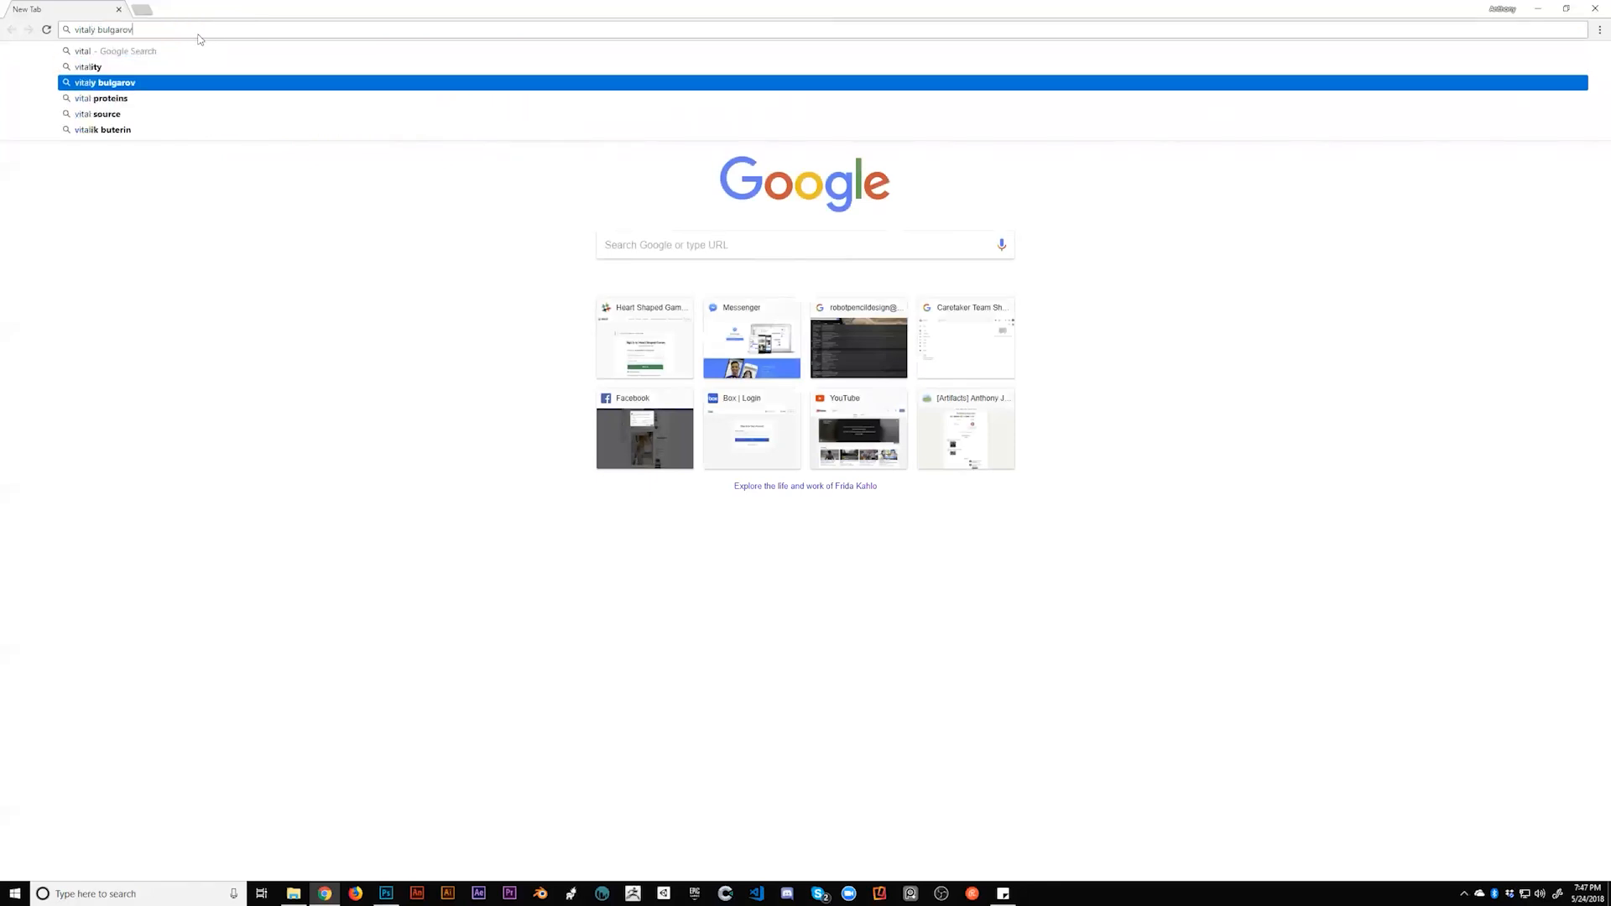
key("Return")
left_click(162, 173)
Step: Open the Black Widow project and examine the mech's leg and armour design in the environment renders
left_click(712, 418)
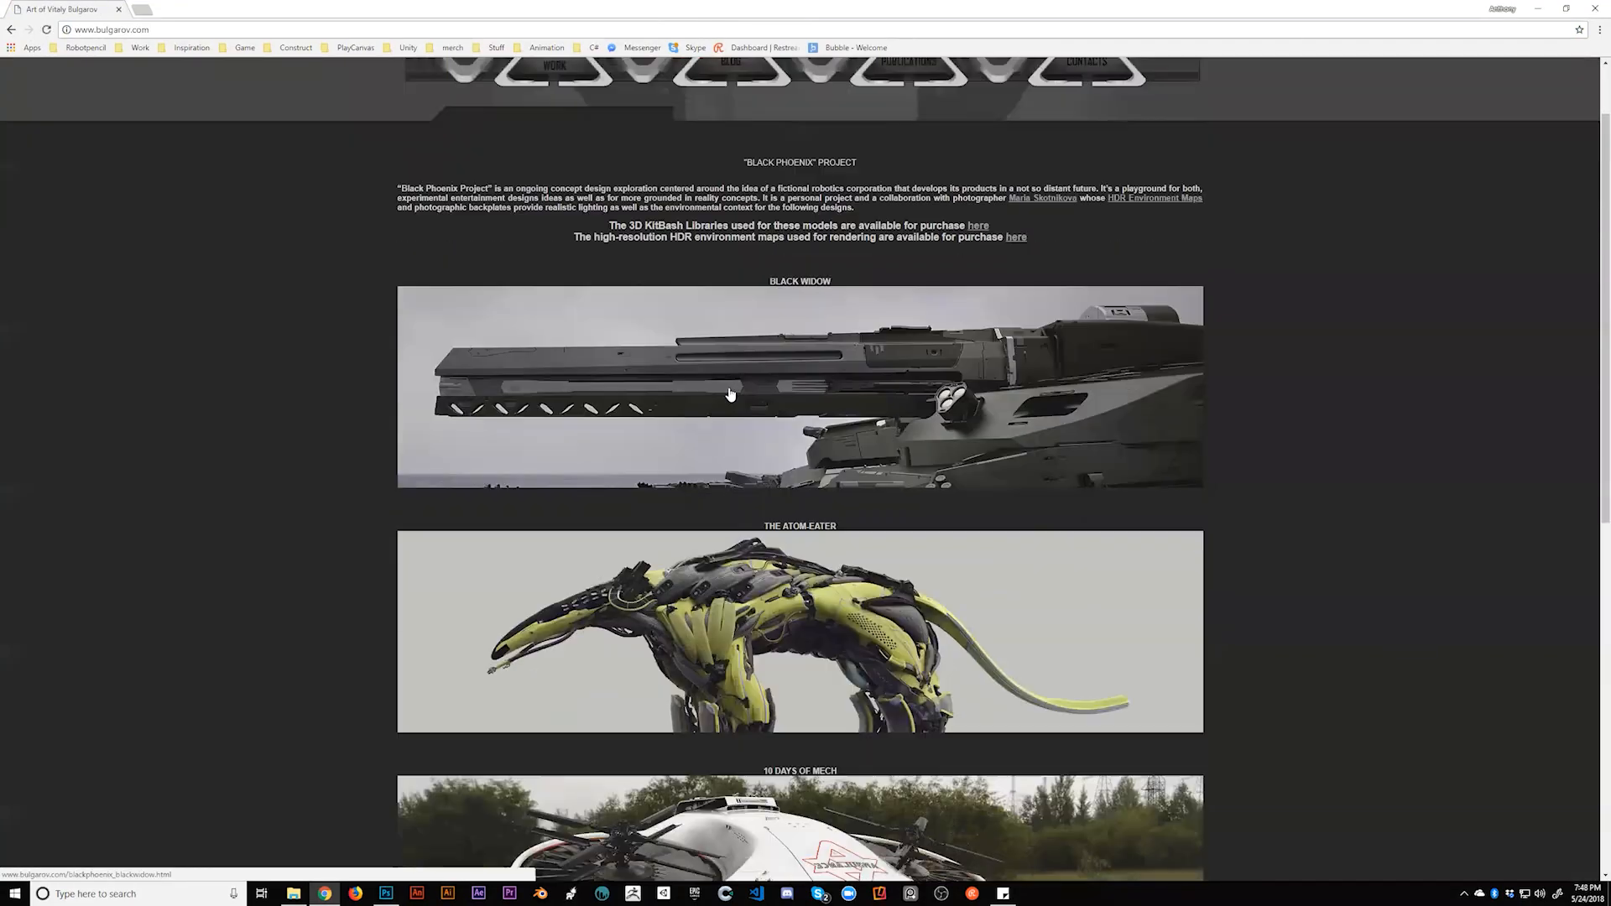
scroll(585, 463, "down", 8)
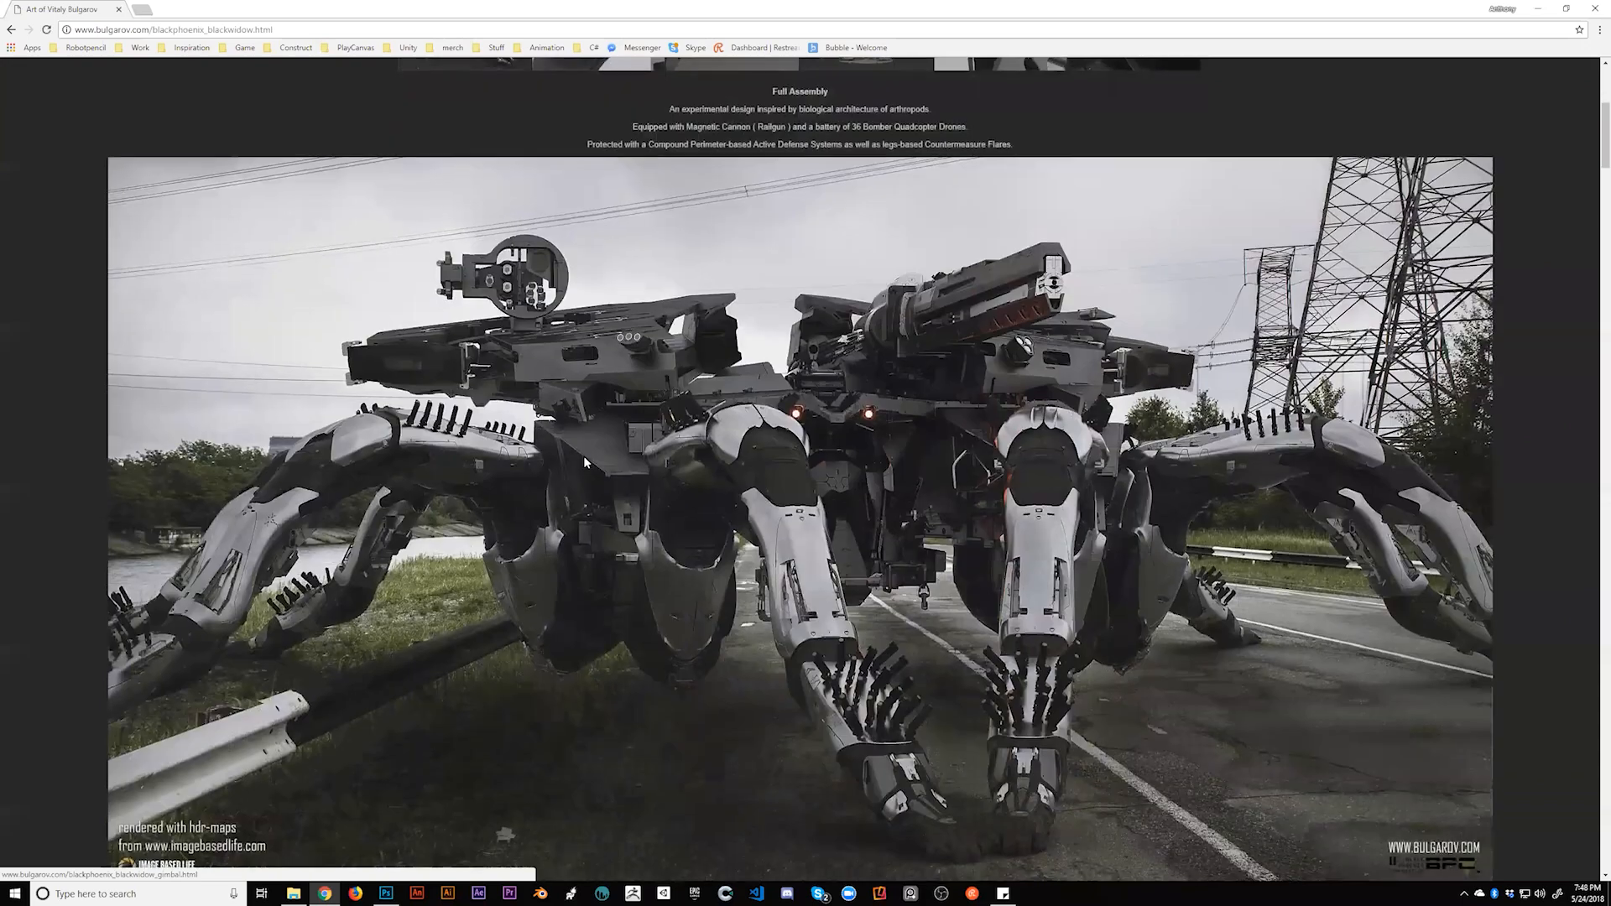
scroll(641, 436, "up", 2)
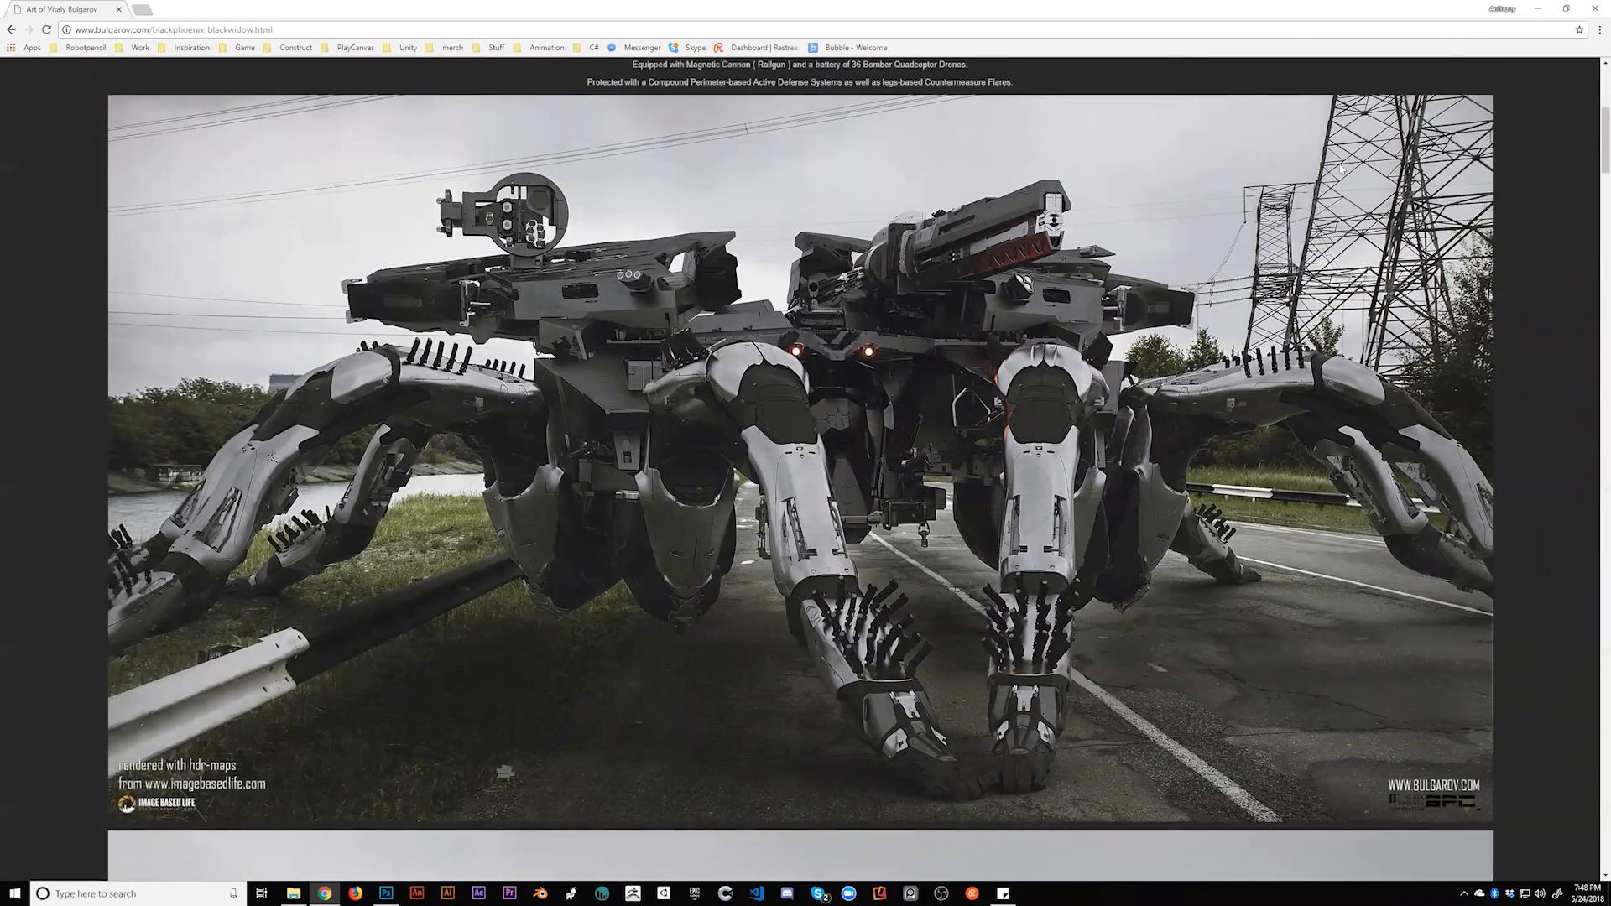
scroll(1155, 546, "down", 20)
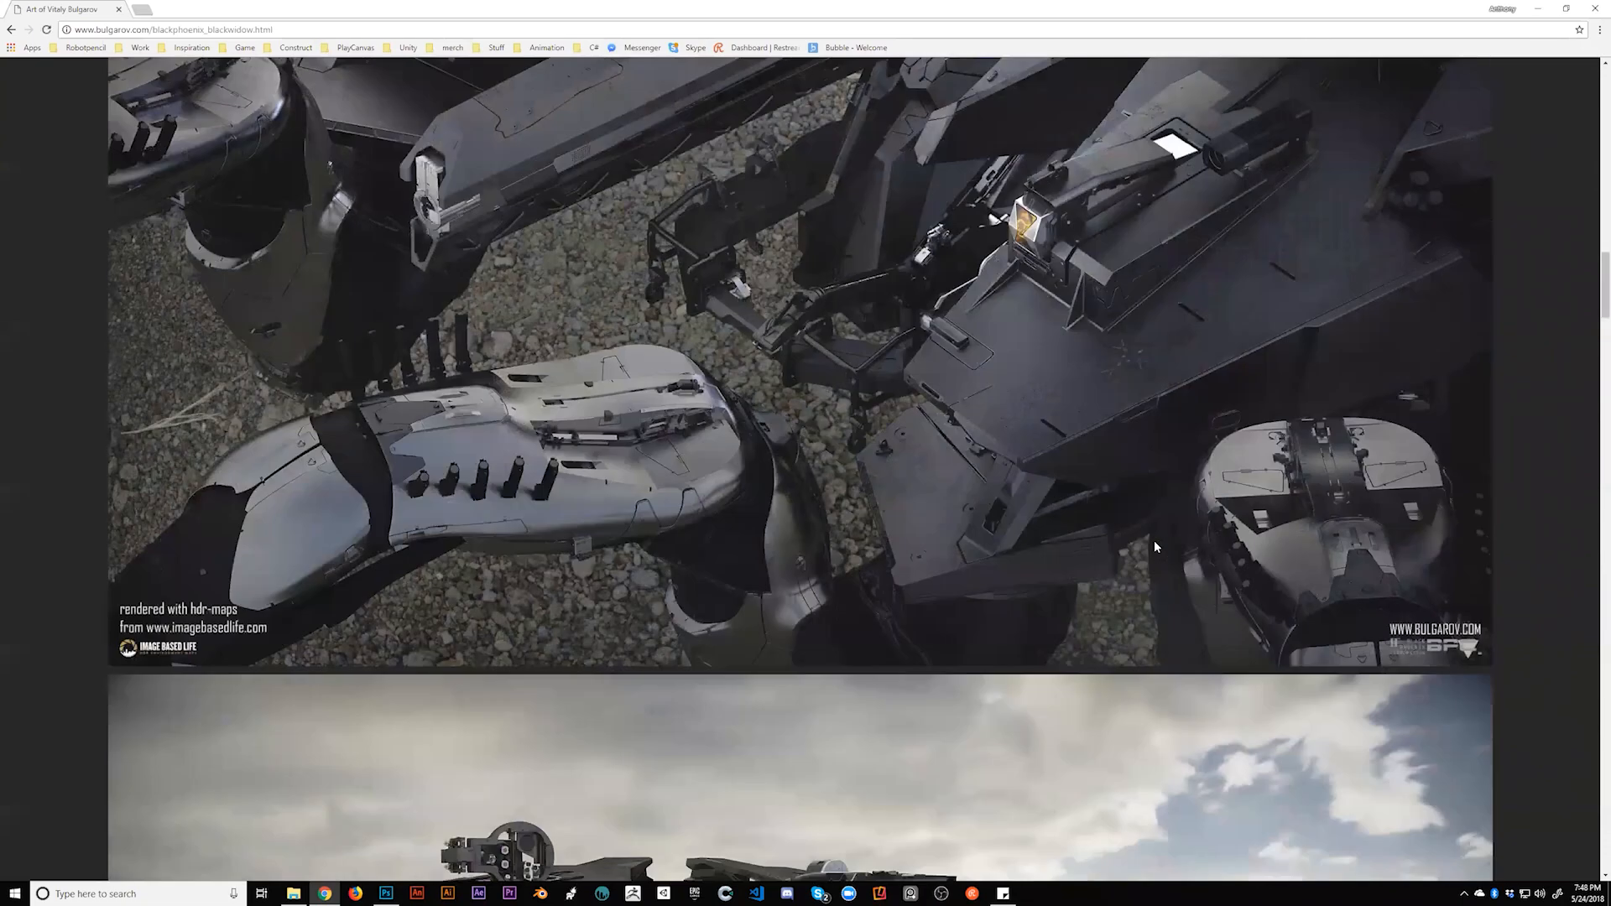
scroll(1154, 545, "down", 20)
scroll(1155, 541, "down", 6)
scroll(1155, 541, "up", 7)
scroll(838, 564, "down", 1)
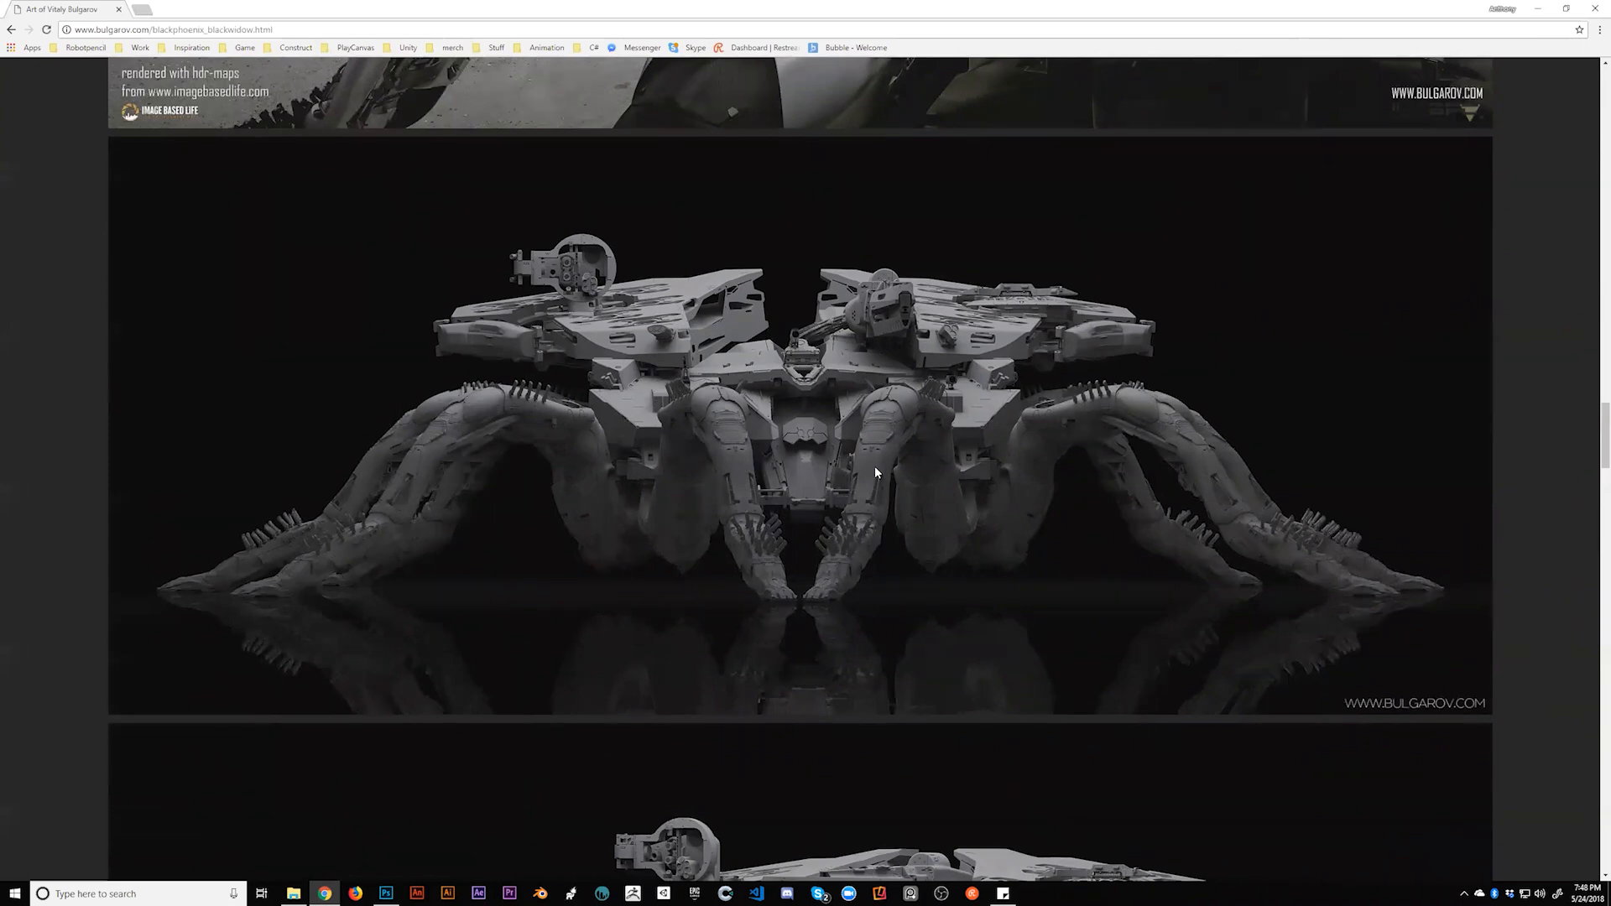
Step: Examine the studio renders of the Black Widow's legs and the close-up of its upper hull details
scroll(876, 473, "down", 13)
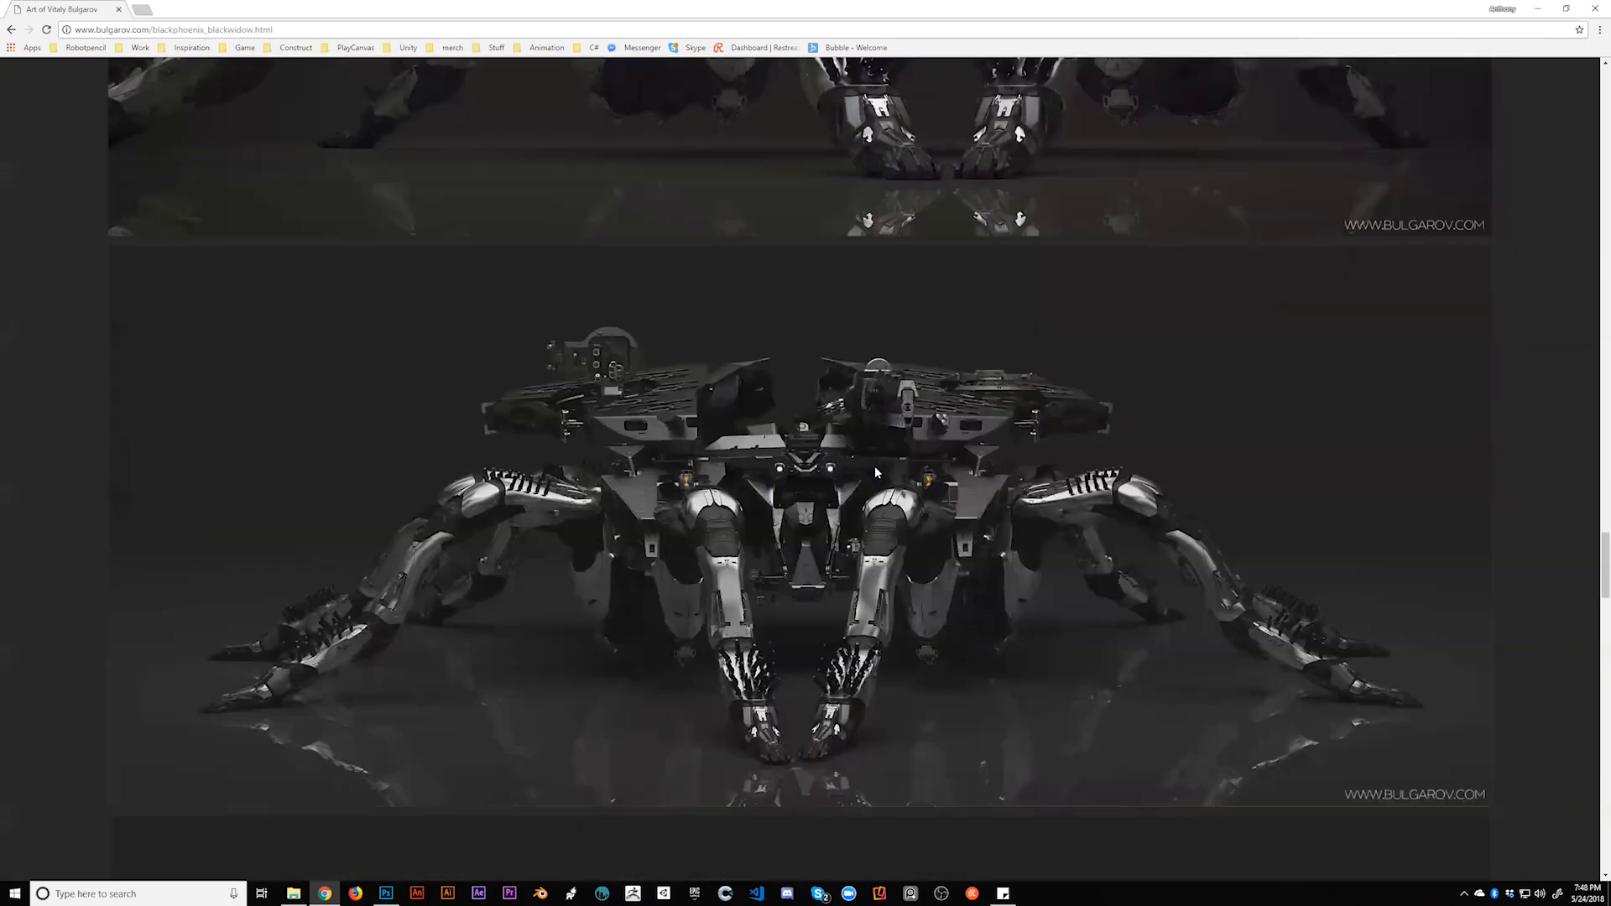
scroll(876, 473, "down", 5)
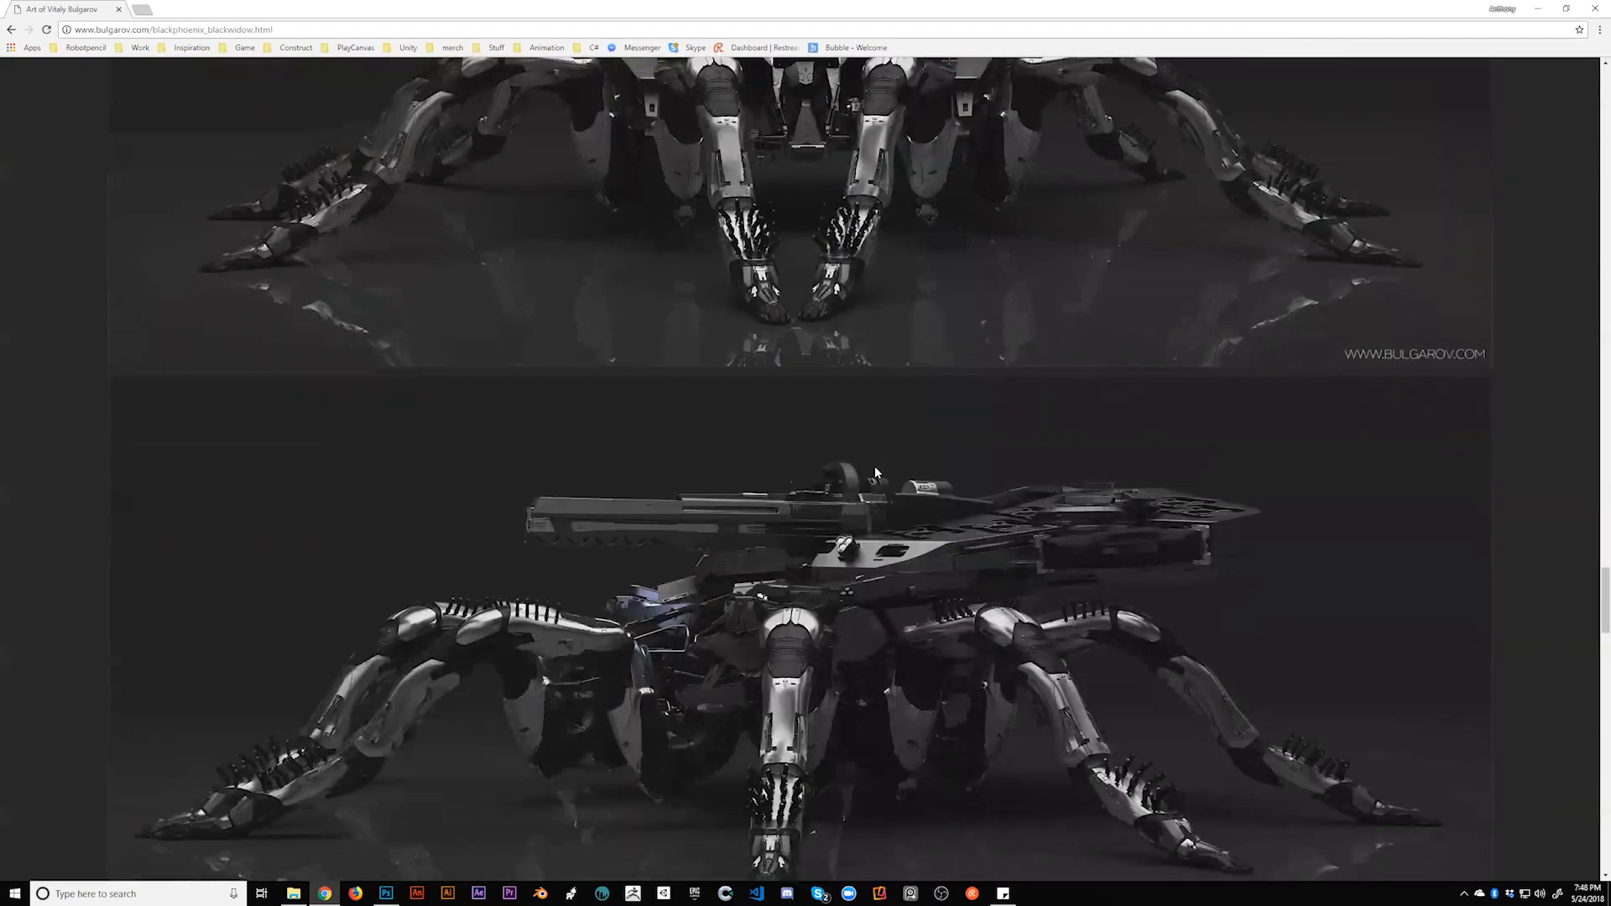
scroll(876, 472, "down", 10)
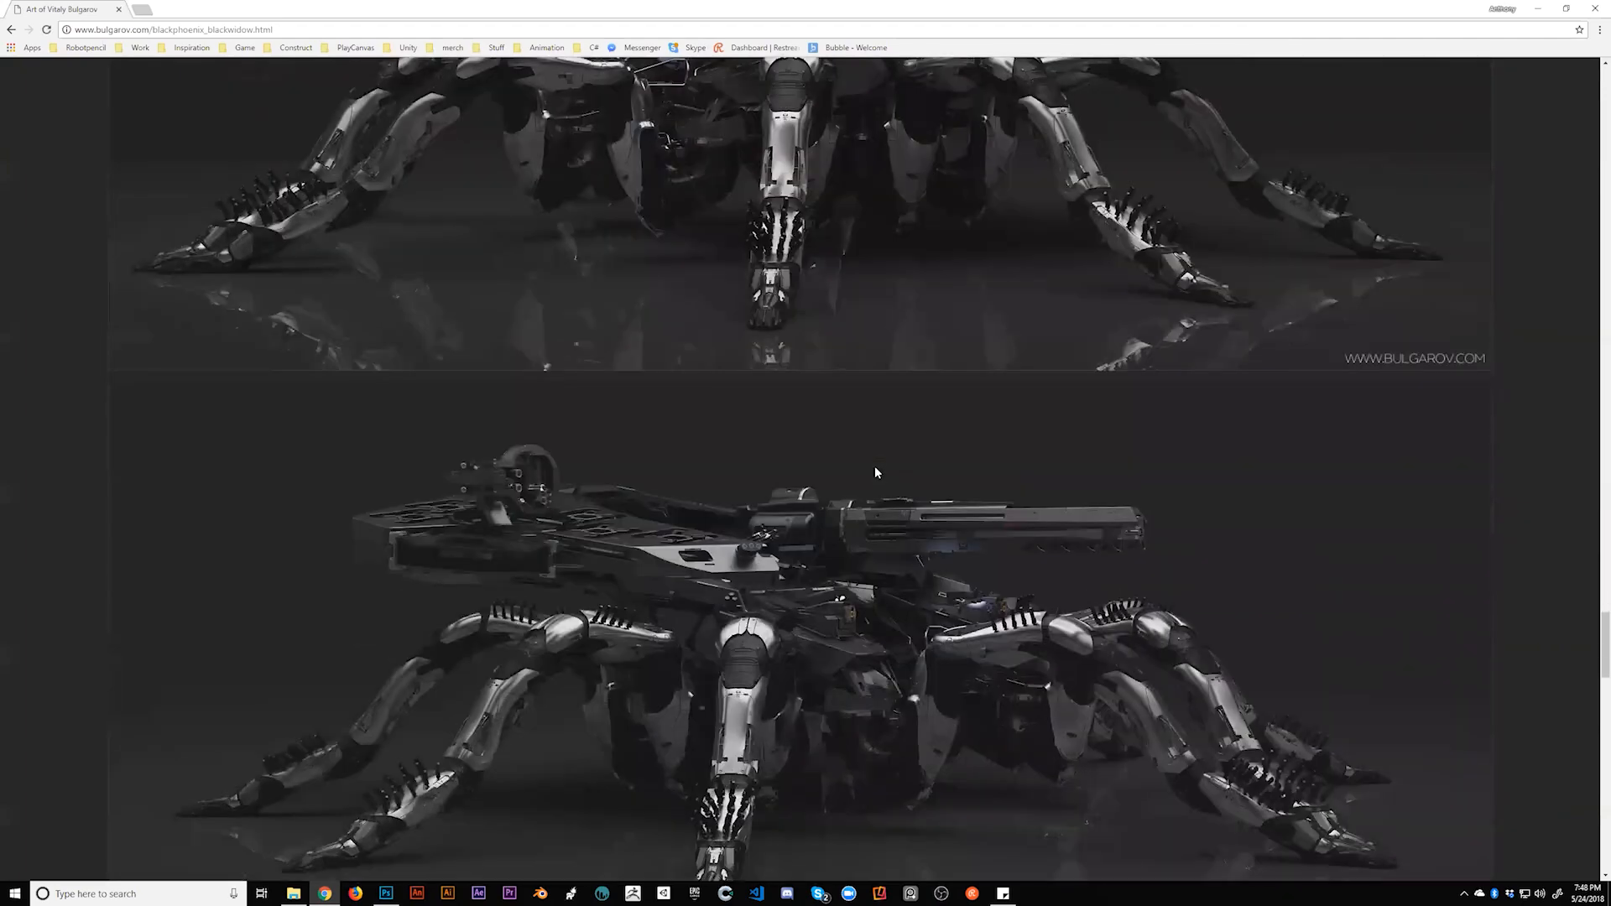
scroll(876, 473, "down", 20)
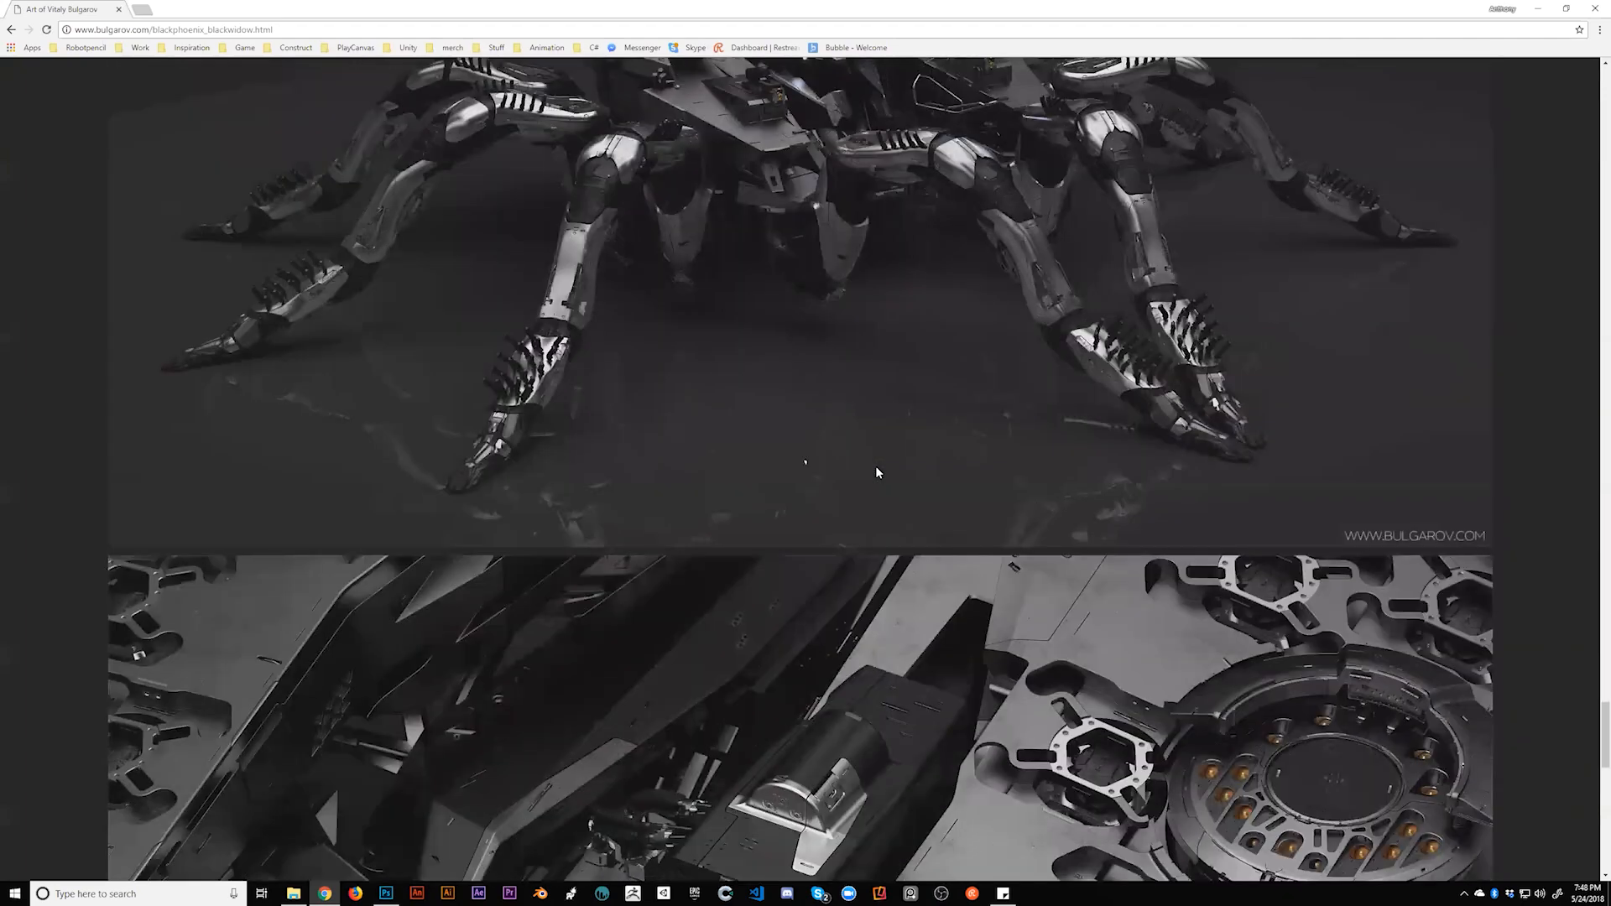
scroll(877, 472, "down", 4)
scroll(878, 473, "up", 5)
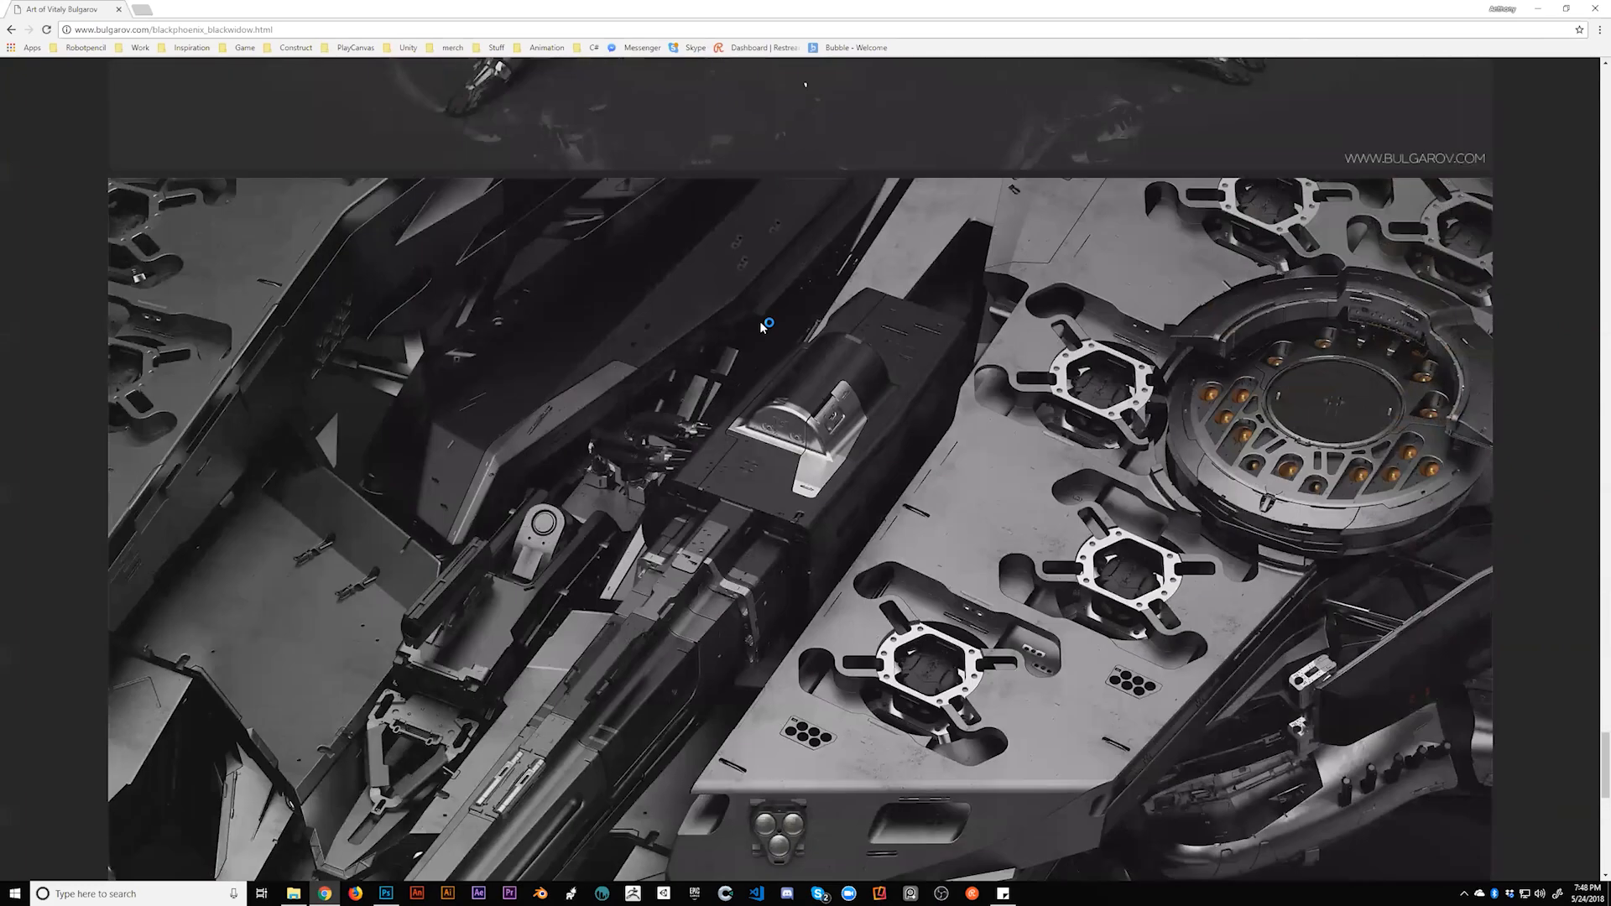
scroll(1050, 538, "down", 2)
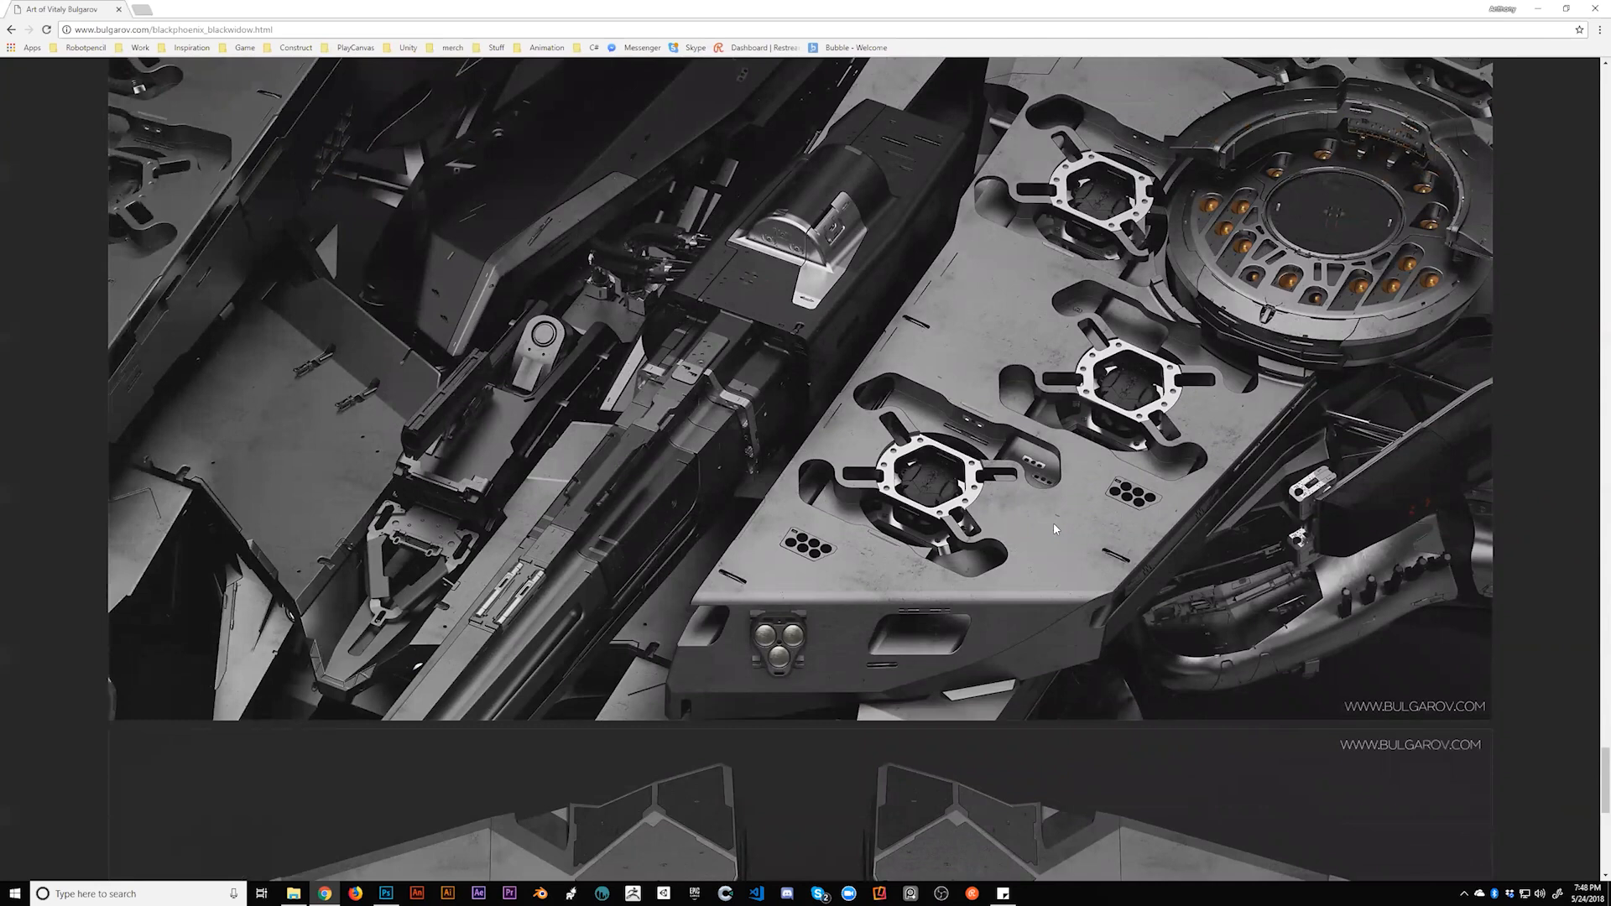
scroll(1054, 522, "up", 1)
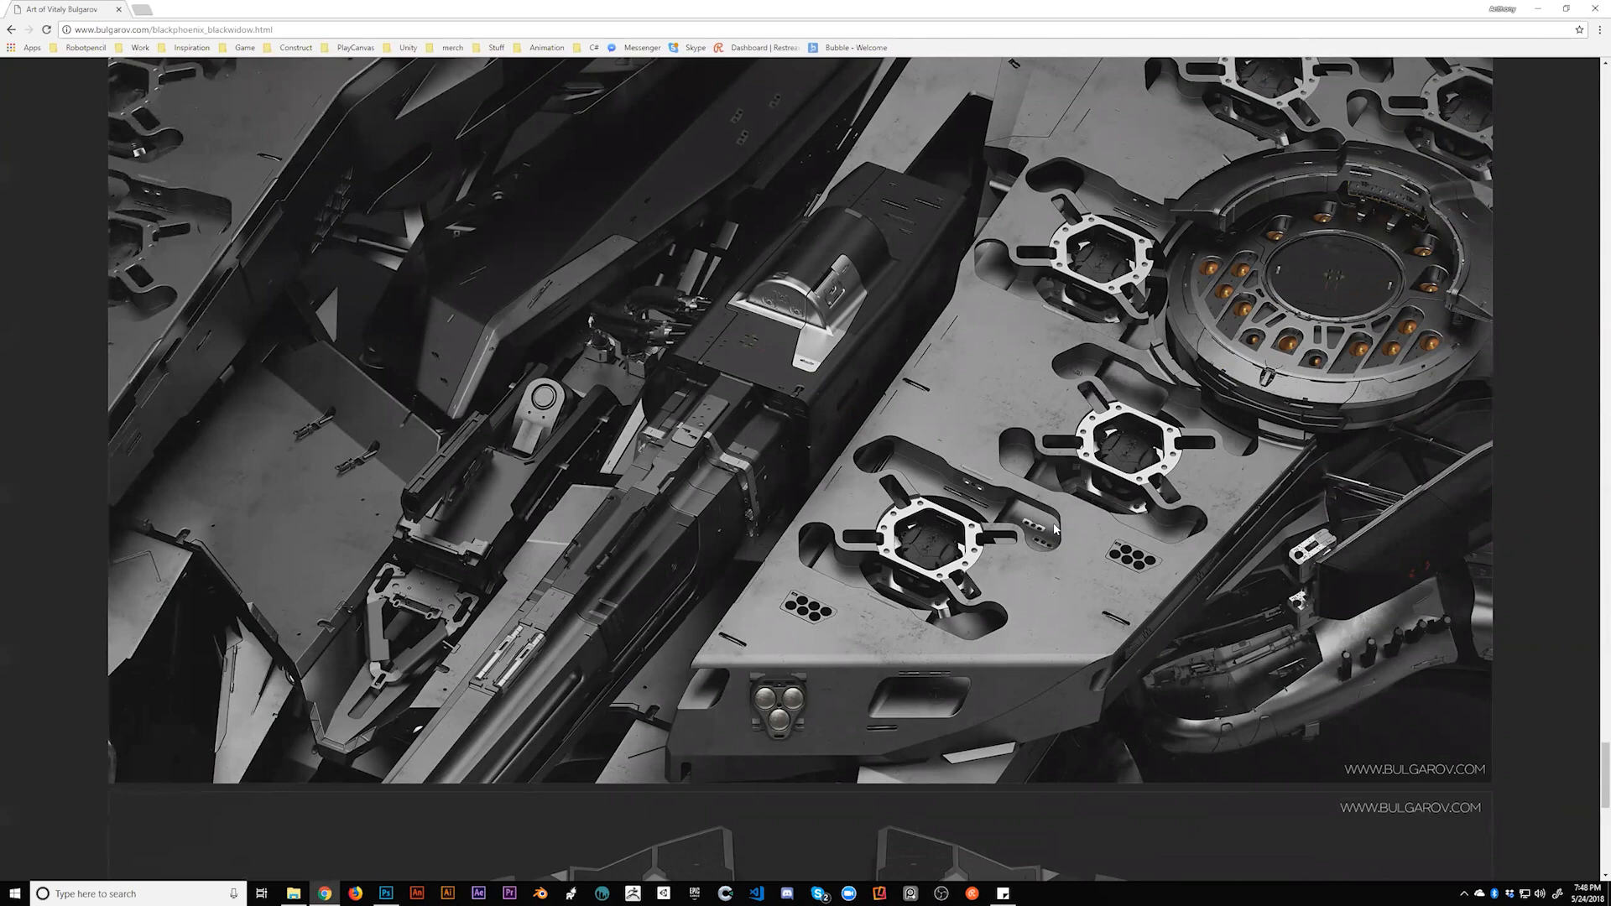
Step: Switch back to Photoshop and shade the front edge of the upper shaft with soft dark strokes
key("alt+Tab")
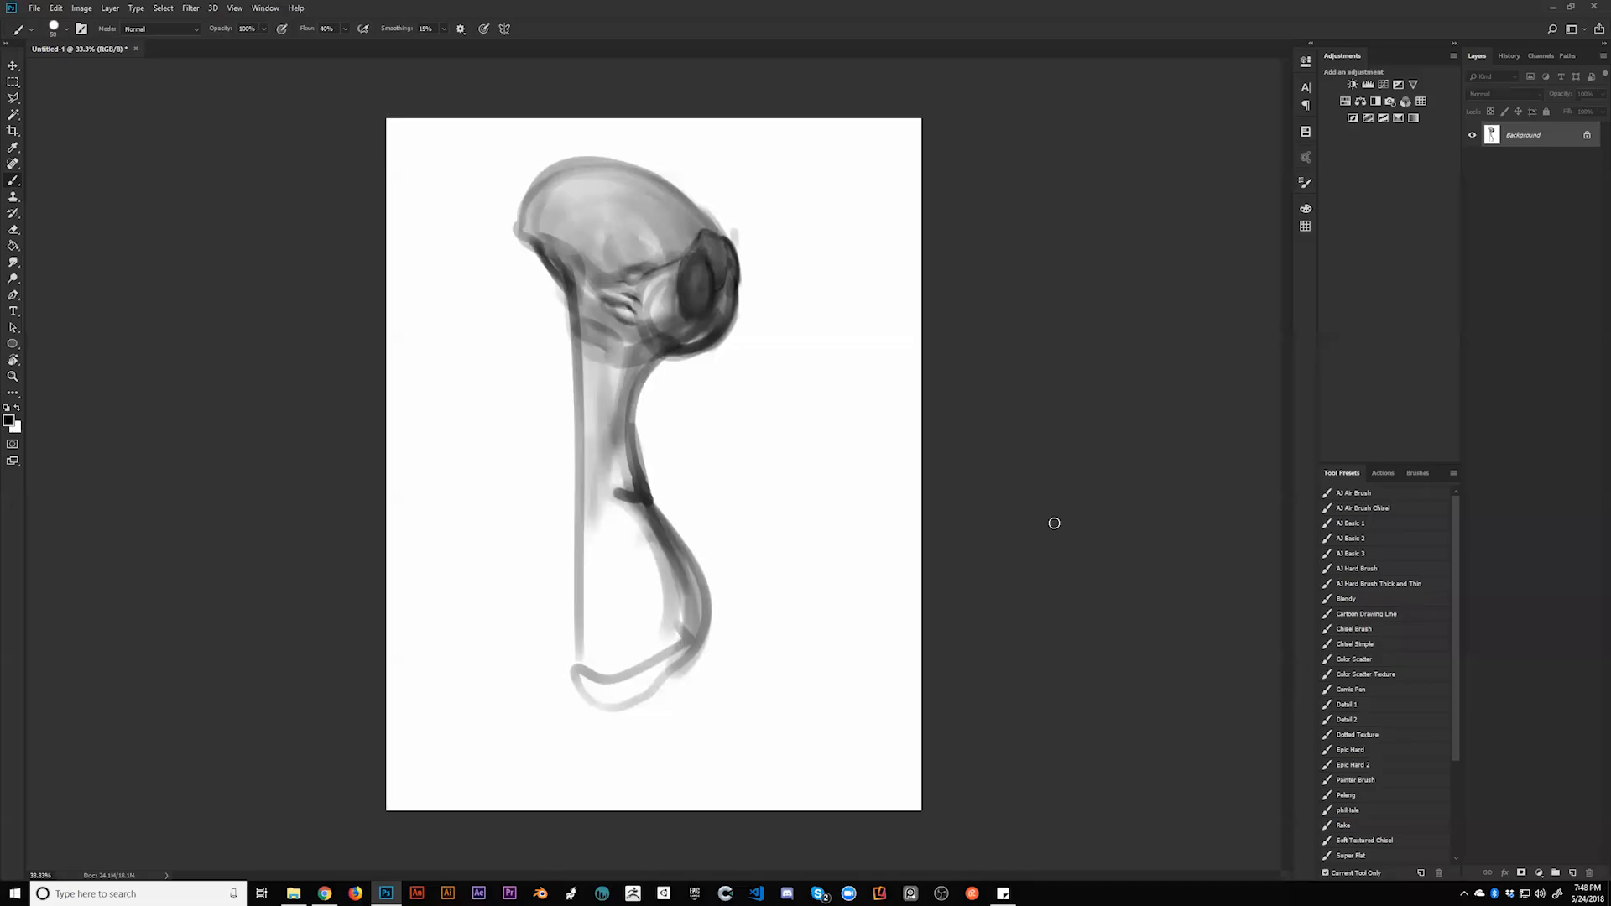
left_click_drag(586, 357, 586, 394)
left_click_drag(578, 319, 587, 422)
key("bracketright")
key("bracketright")
mouse_move(583, 367)
left_mouse_down()
mouse_move(589, 426)
mouse_move(577, 370)
left_mouse_up()
Step: Paint the shaft down to the knee with a smaller brush, flip the canvas horizontally and continue the shaft's front edge
key("bracketleft")
key("bracketleft")
key("bracketleft")
key("bracketleft")
key("bracketleft")
mouse_move(596, 438)
left_mouse_down()
mouse_move(578, 406)
mouse_move(623, 549)
left_mouse_up()
key("ctrl+shift+h")
mouse_move(719, 438)
left_mouse_down()
mouse_move(694, 507)
mouse_move(642, 518)
mouse_move(688, 502)
mouse_move(724, 541)
mouse_move(713, 579)
left_mouse_up()
Step: Flip the canvas back and paint a thick limb from the shaft through the lower bulge, ending in a diagonal foot
key("bracketright")
key("bracketright")
key("bracketright")
key("bracketright")
key("ctrl+shift+h")
mouse_move(586, 482)
left_mouse_down()
mouse_move(578, 535)
mouse_move(600, 503)
mouse_move(583, 532)
mouse_move(580, 386)
mouse_move(590, 444)
left_mouse_up()
left_click_drag(591, 348, 602, 424)
mouse_move(591, 527)
left_mouse_down()
mouse_move(591, 500)
mouse_move(595, 564)
left_mouse_up()
left_click_drag(595, 564, 589, 527)
mouse_move(601, 576)
left_mouse_down()
mouse_move(620, 624)
mouse_move(607, 552)
mouse_move(622, 644)
mouse_move(633, 610)
mouse_move(626, 637)
mouse_move(597, 560)
mouse_move(633, 686)
mouse_move(611, 601)
mouse_move(637, 689)
mouse_move(624, 608)
mouse_move(670, 703)
mouse_move(656, 694)
mouse_move(693, 726)
mouse_move(625, 639)
mouse_move(646, 704)
mouse_move(662, 694)
mouse_move(712, 732)
mouse_move(699, 717)
mouse_move(785, 782)
left_mouse_up()
key("d")
key("bracketleft")
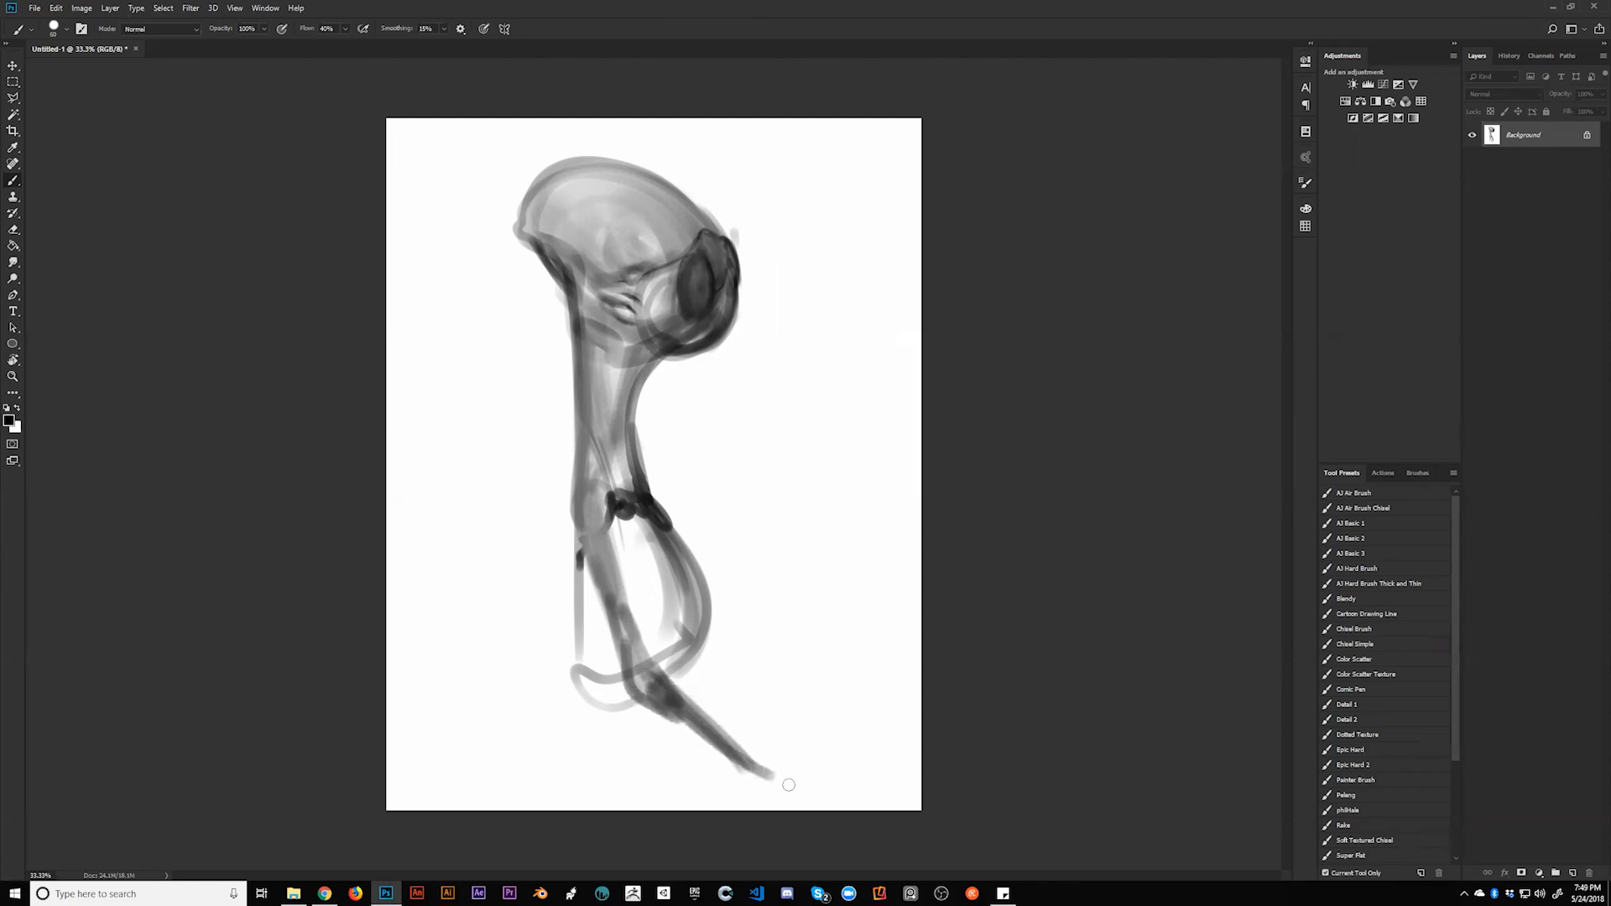
Step: Flip the canvas horizontally and darken the inner disc of the round joint with a larger brush
key("ctrl+f")
key("bracketleft")
key("bracketleft")
key("bracketleft")
key("bracketleft")
key("bracketleft")
left_click(671, 410, "alt")
left_click(620, 350, "alt")
key("bracketright")
key("bracketright")
key("bracketright")
key("bracketright")
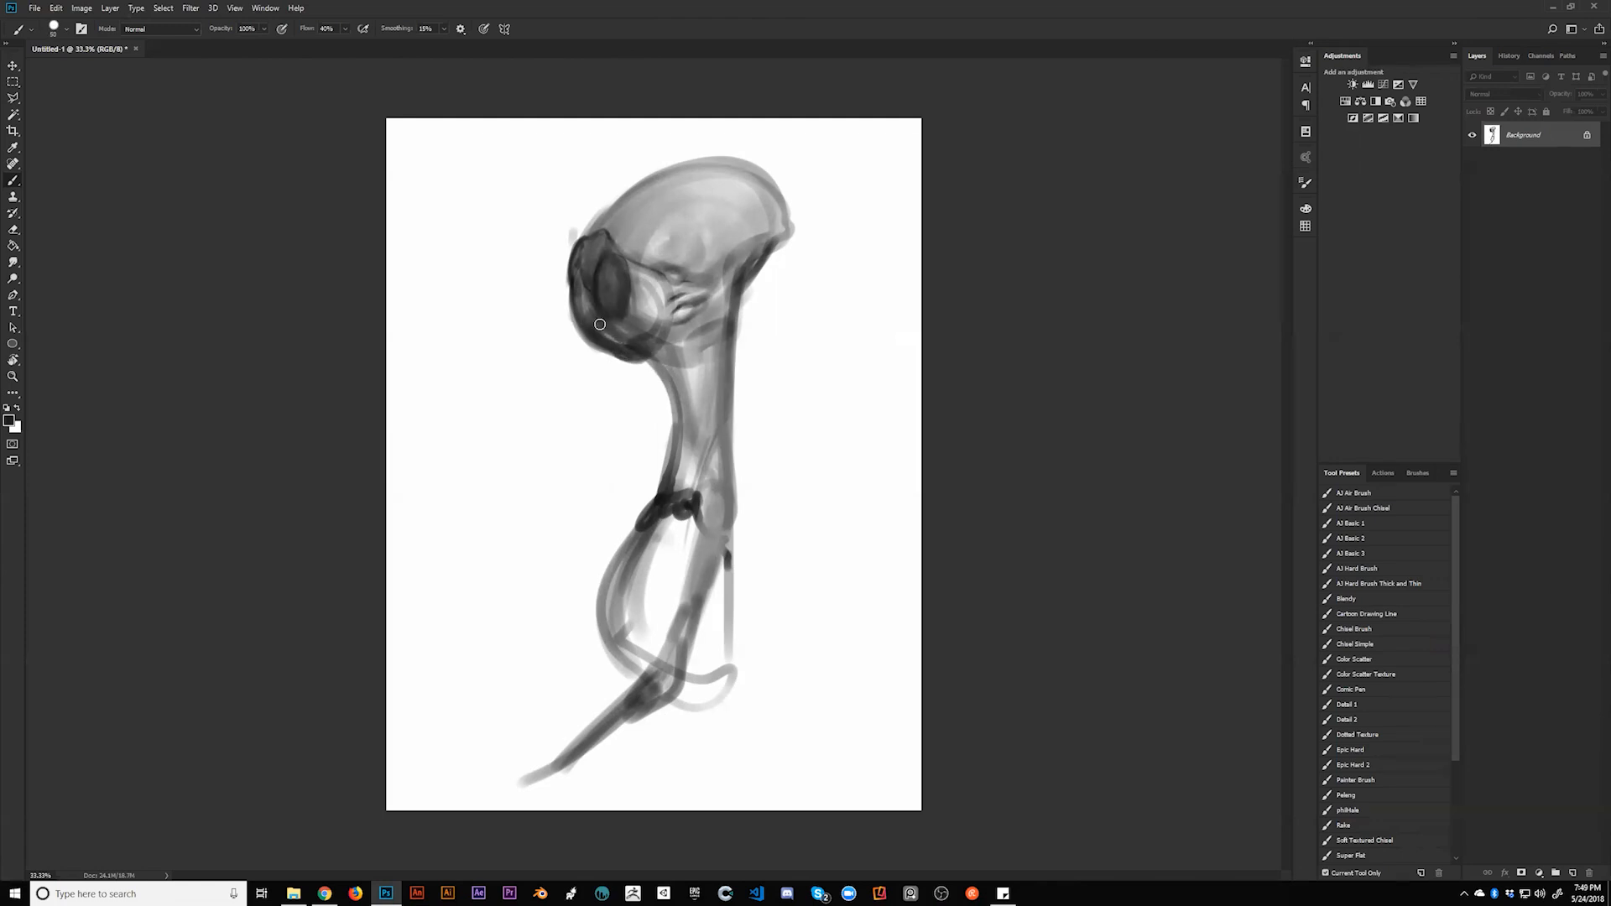
key("bracketright")
key("bracketright")
key("bracketright")
key("bracketright")
key("bracketright")
key("bracketright")
left_click_drag(616, 302, 618, 316)
Step: Deepen the shadow along the round joint's outer rim and underside with a smaller dark brush
key("bracketleft")
key("bracketleft")
key("bracketleft")
key("bracketleft")
key("bracketleft")
key("bracketleft")
key("bracketleft")
key("bracketright")
left_click_drag(580, 286, 614, 332)
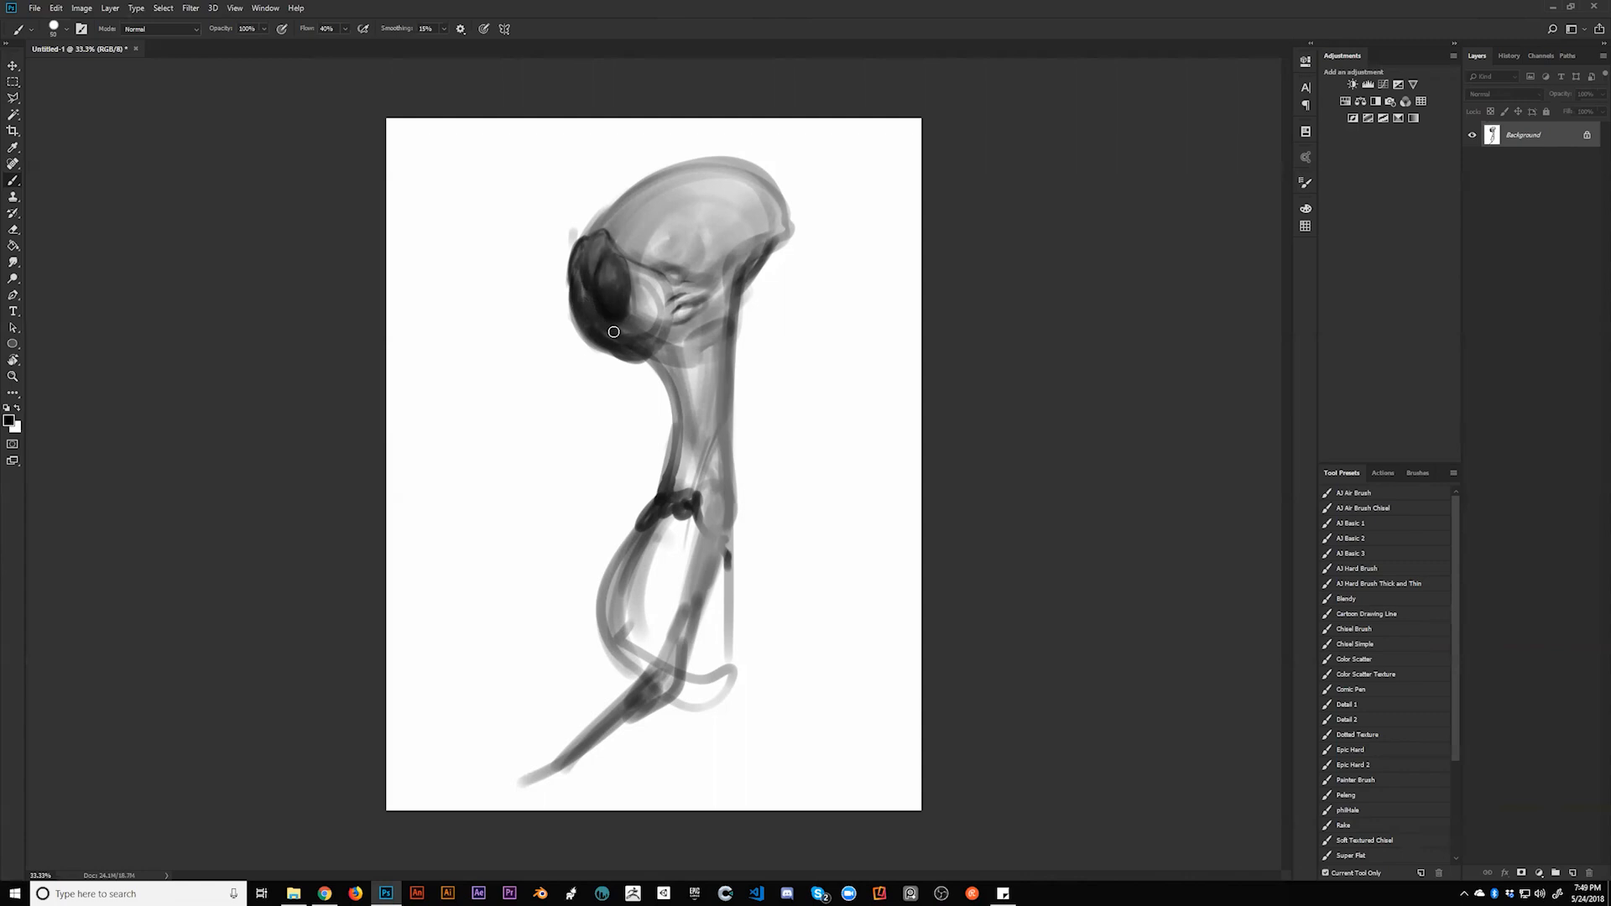
Step: Paint small dark recesses between the round joint and the central ribs, and flip the canvas horizontally
key("bracketleft")
key("bracketleft")
key("bracketleft")
key("bracketleft")
key("bracketleft")
key("bracketleft")
left_click_drag(638, 283, 652, 307)
key("ctrl+shift+h")
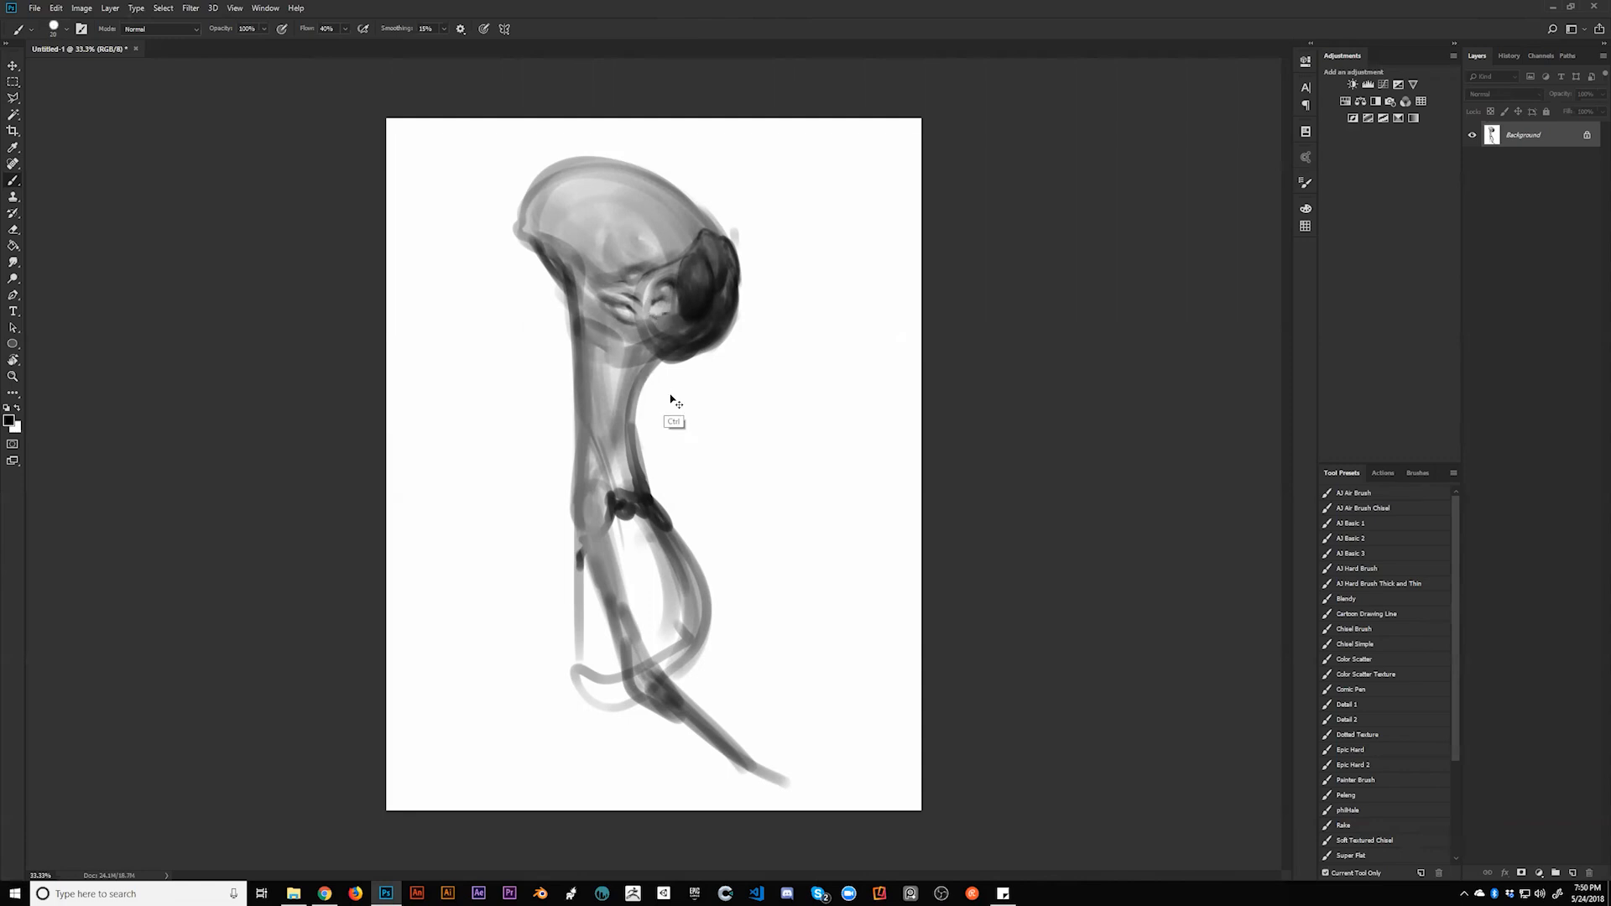
Step: Flip the canvas back and refine the small recessed detail beside the round joint
key("ctrl+f")
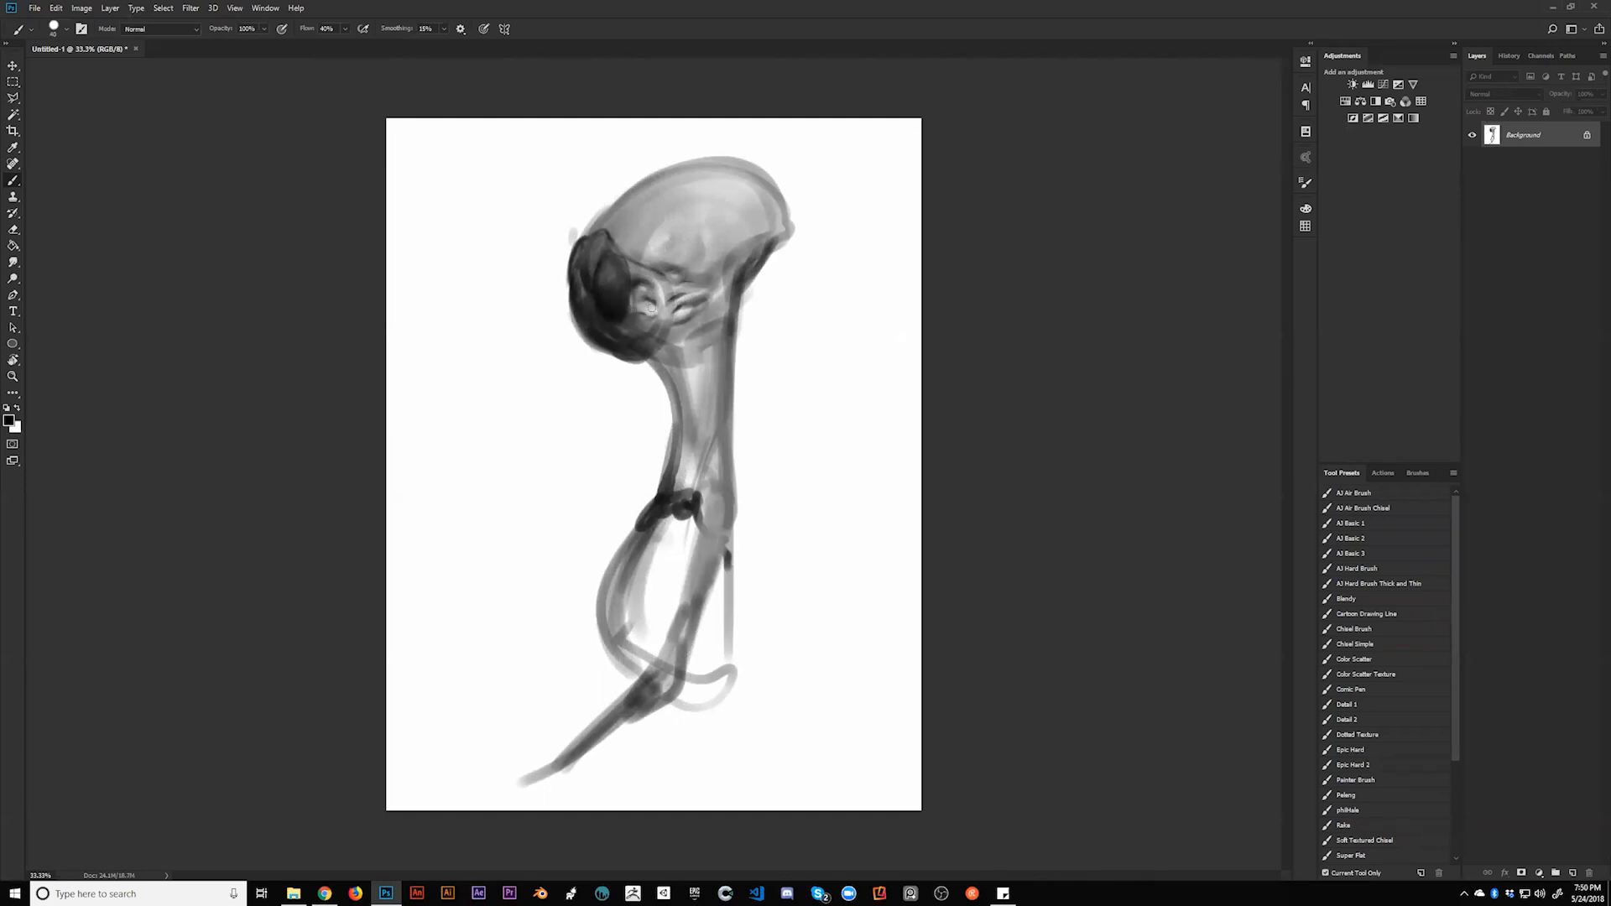
left_click_drag(654, 318, 652, 309)
key("bracketright")
key("bracketright")
key("bracketright")
mouse_move(631, 242)
left_mouse_down()
mouse_move(658, 258)
mouse_move(633, 229)
left_mouse_up()
left_click(636, 219)
key("ctrl+alt+z")
key("ctrl+alt+z")
key("ctrl+alt+z")
Step: Blend the dome's lower area above the round joint using sampled greys, and flip the canvas horizontally
left_click(657, 220, "alt")
left_click(645, 288, "alt")
left_click_drag(635, 250, 658, 253)
left_click(670, 215, "alt")
left_click(666, 243, "alt")
left_click_drag(644, 241, 648, 249)
key("ctrl+shift+h")
key("d")
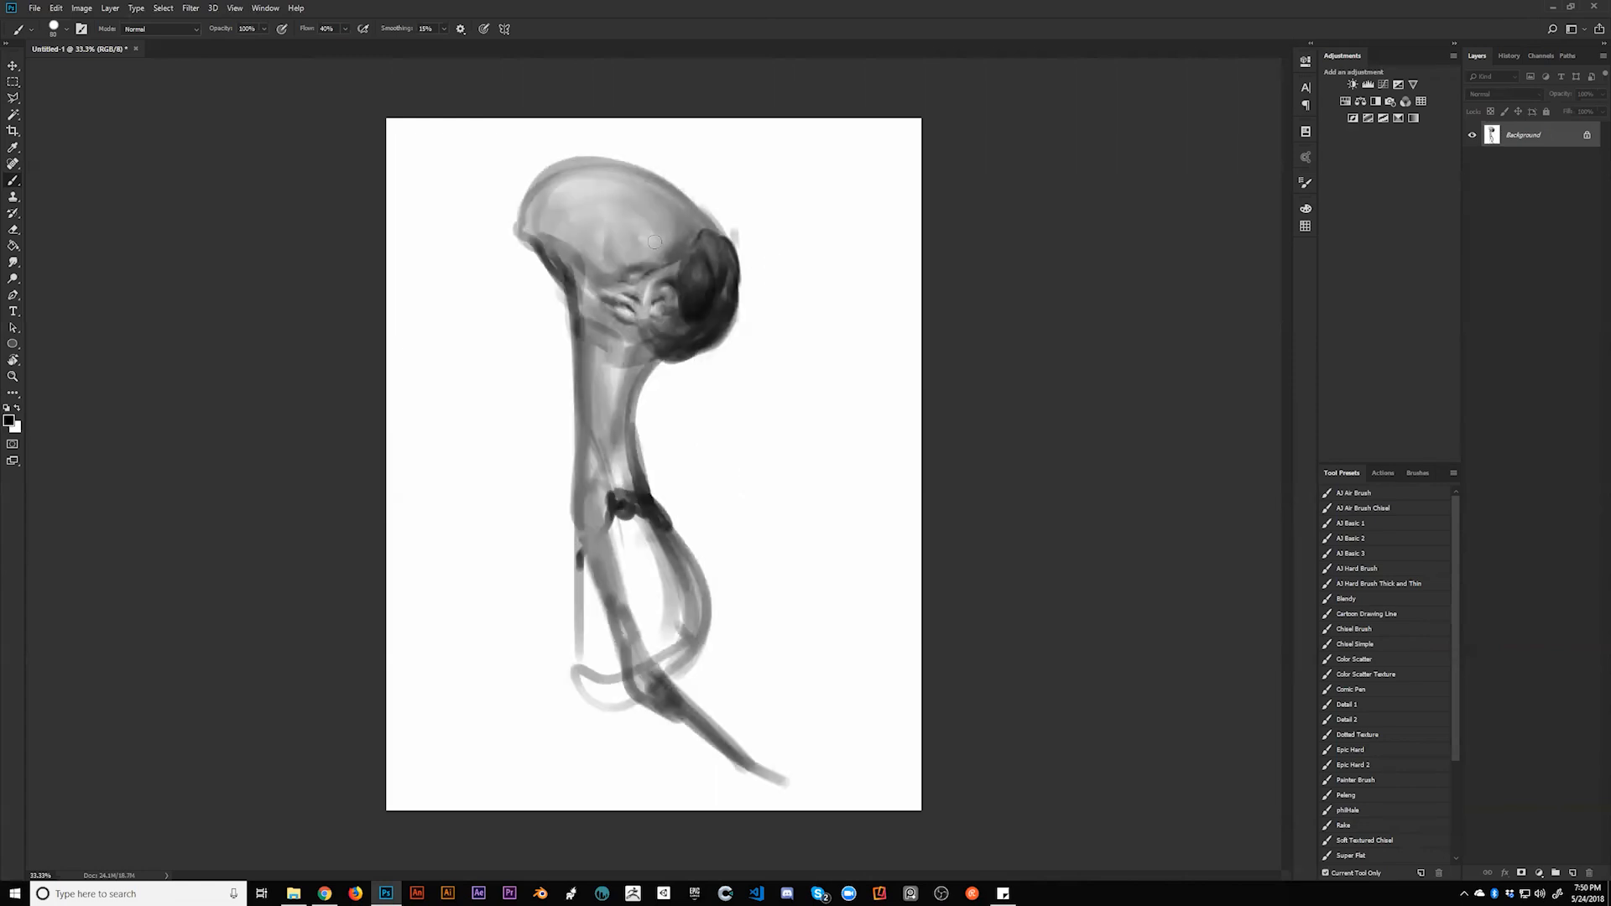
Step: Shade the dome beside the round joint and smooth its upper surface in sampled grey, and flip the canvas
left_click(638, 265, "alt")
left_click_drag(682, 231, 683, 262)
left_click_drag(550, 191, 642, 195)
key("ctrl+shift+h")
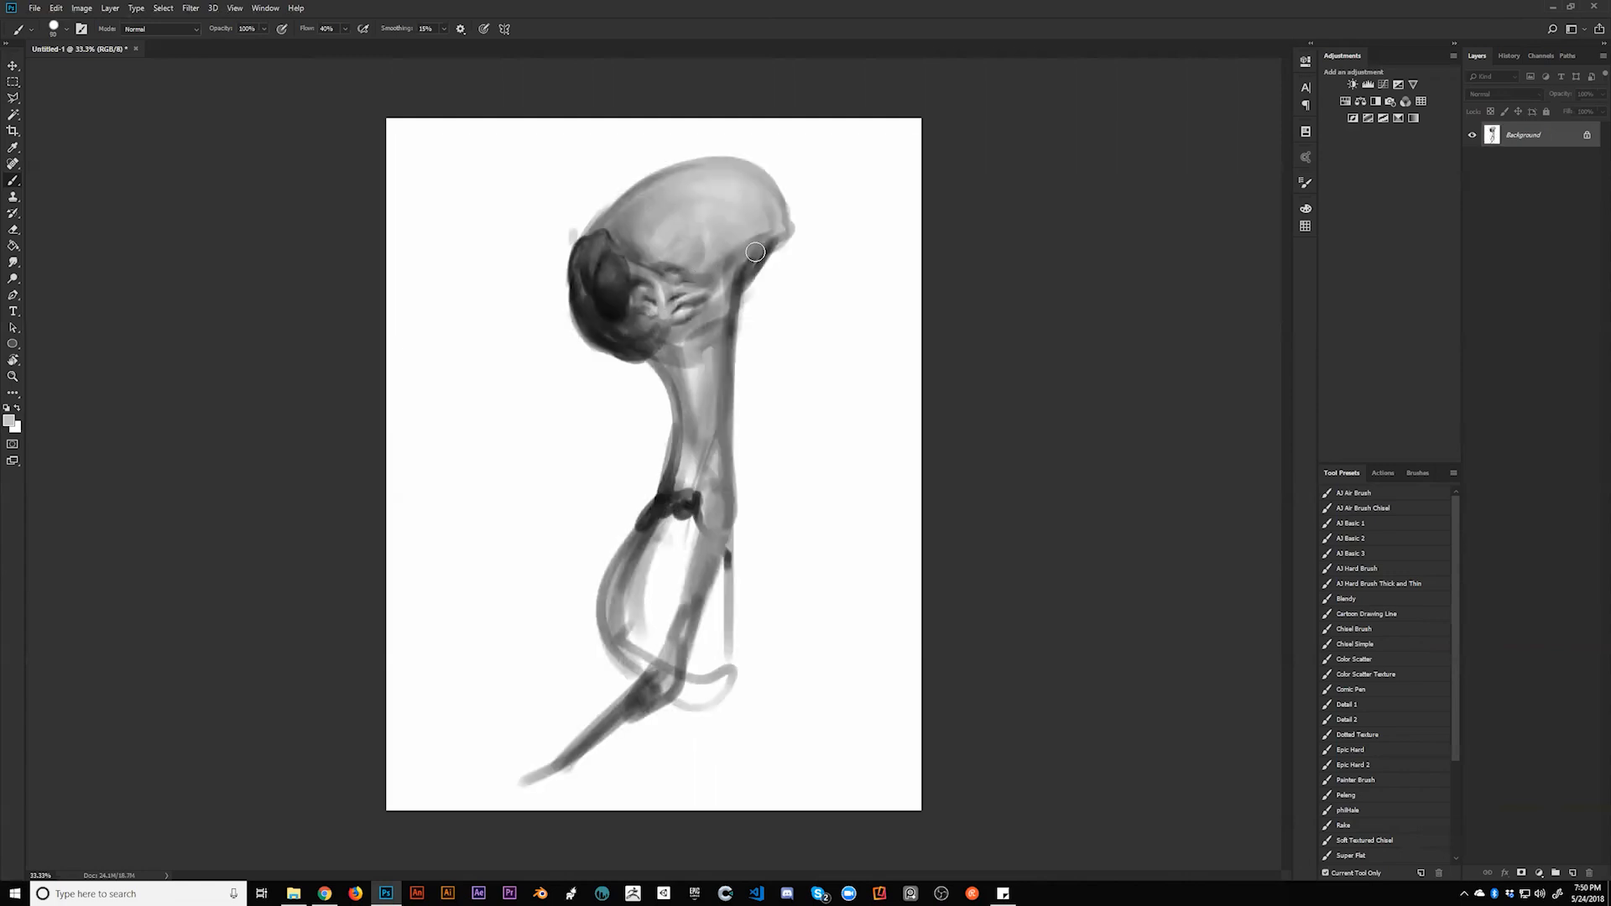
Step: Touch up the shading under the dome's front edge and softly shade the dome's front with a very large brush
left_click(740, 302, "alt")
left_click_drag(751, 267, 754, 251)
key("bracketleft")
key("bracketleft")
key("bracketleft")
key("d")
key("bracketleft")
key("bracketleft")
key("bracketleft")
key("bracketleft")
key("bracketright")
key("bracketright")
key("bracketright")
key("bracketright")
key("bracketright")
key("bracketright")
key("bracketright")
key("bracketright")
key("bracketright")
key("bracketright")
key("bracketright")
key("bracketright")
key("bracketright")
key("bracketright")
key("bracketright")
key("bracketright")
mouse_move(743, 246)
left_mouse_down()
mouse_move(736, 174)
mouse_move(760, 227)
mouse_move(650, 218)
mouse_move(748, 241)
mouse_move(671, 225)
mouse_move(714, 183)
left_mouse_up()
left_click(700, 261, "alt")
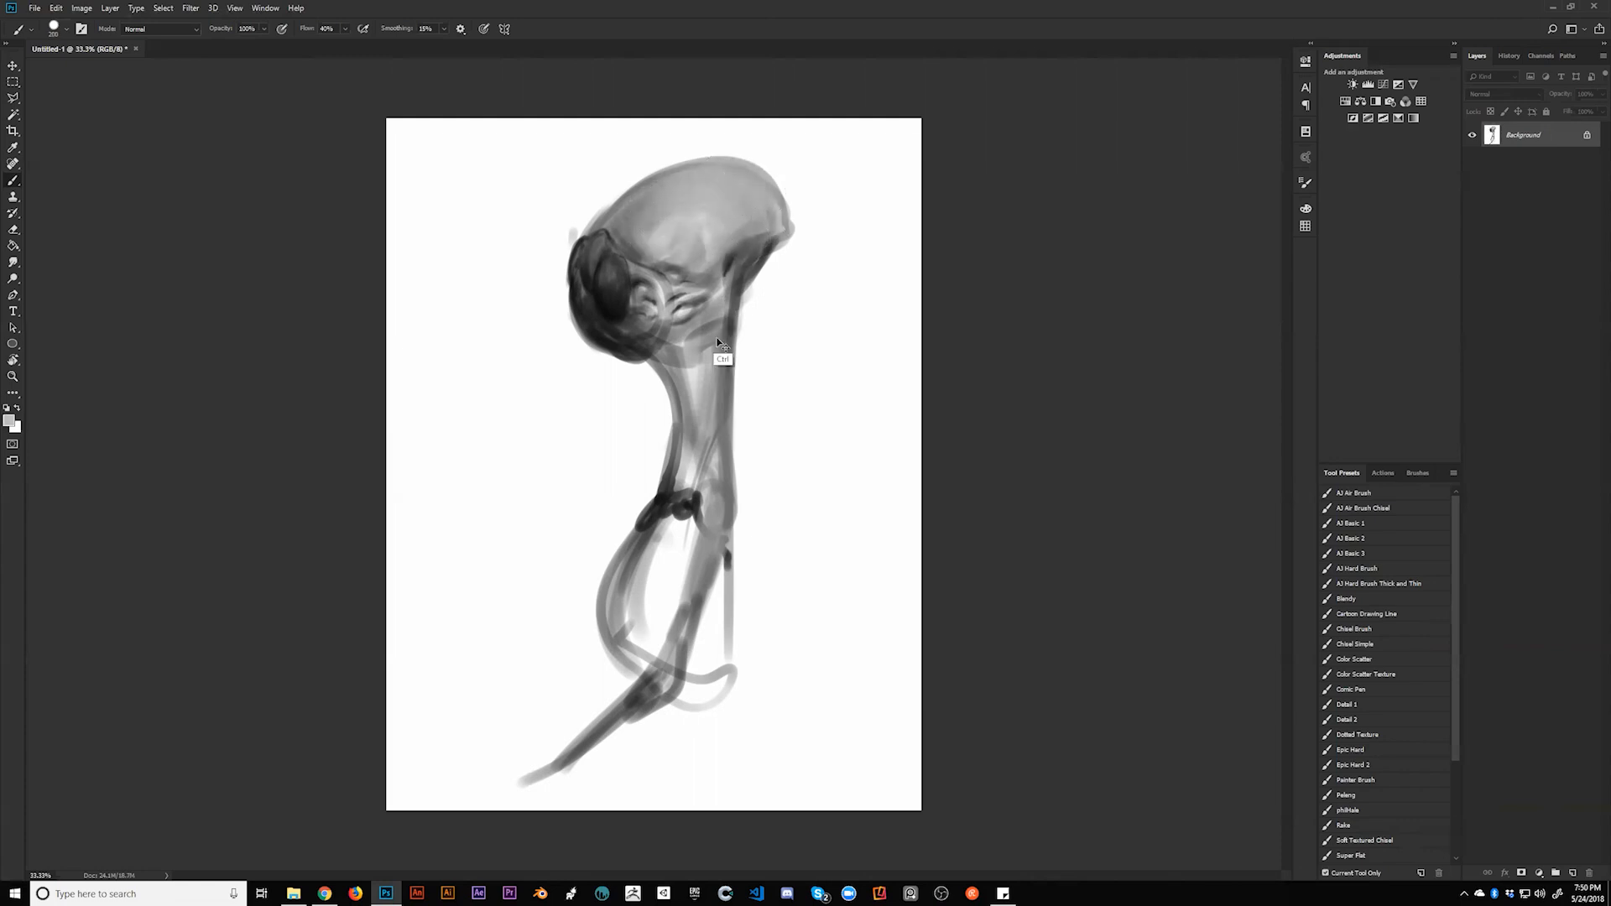
Step: Flip the canvas and define the dome's front lip with a near-black accent beneath it, using a smaller brush
key("ctrl+h")
left_click(706, 312, "alt")
key("bracketleft")
key("bracketleft")
key("bracketleft")
key("bracketleft")
key("bracketleft")
key("bracketleft")
key("bracketleft")
key("bracketleft")
mouse_move(532, 197)
left_mouse_down()
mouse_move(561, 264)
mouse_move(561, 274)
left_mouse_up()
key("bracketright")
key("bracketright")
key("bracketleft")
key("bracketleft")
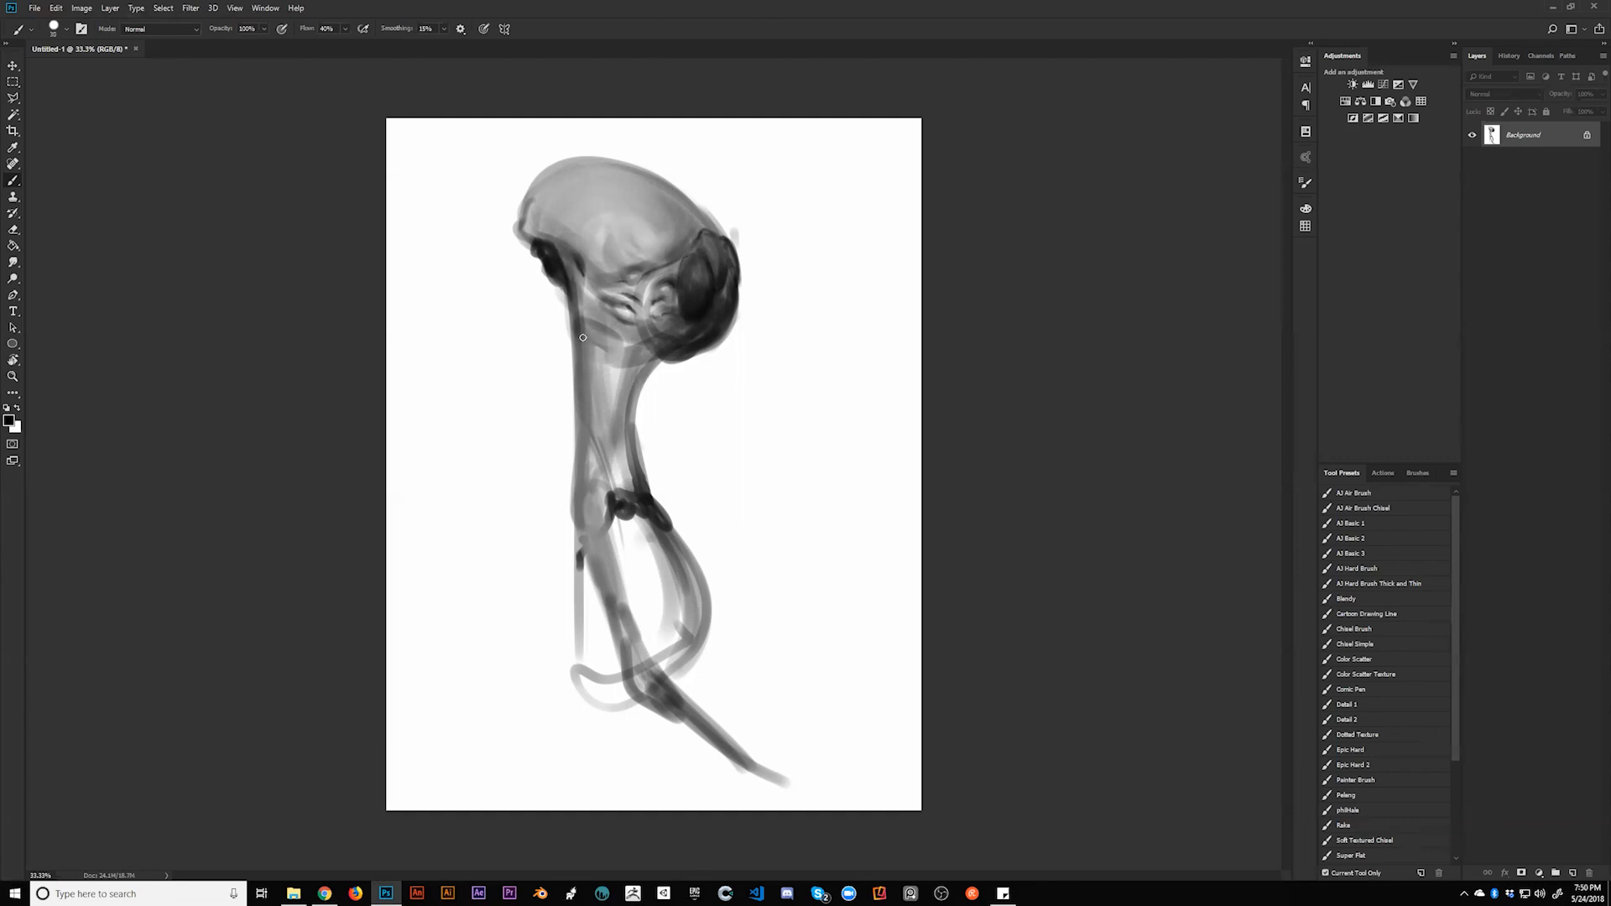
Step: Fill the shaft from below the dome down to the knee with sampled mid-grey strokes, and flip the canvas
left_click(593, 289, "alt")
mouse_move(594, 301)
left_mouse_down()
mouse_move(591, 445)
mouse_move(594, 321)
mouse_move(624, 496)
left_mouse_up()
key("bracketleft")
left_click_drag(595, 432, 594, 500)
mouse_move(596, 397)
left_mouse_down()
mouse_move(594, 493)
mouse_move(621, 449)
left_mouse_up()
left_click_drag(626, 356, 624, 457)
key("ctrl+shift+h")
Step: Draw the curved lower contour of a rounded bulge at the top of the shaft with a small dark brush
key("d")
key("bracketleft")
key("bracketleft")
key("bracketleft")
key("bracketleft")
key("bracketleft")
key("bracketleft")
key("bracketleft")
key("bracketleft")
mouse_move(645, 353)
left_mouse_down()
mouse_move(690, 379)
mouse_move(672, 368)
mouse_move(700, 366)
mouse_move(662, 349)
mouse_move(692, 373)
mouse_move(679, 365)
mouse_move(710, 340)
mouse_move(694, 374)
mouse_move(711, 333)
mouse_move(680, 367)
mouse_move(707, 345)
left_mouse_up()
Step: Shade the rounded bulge at the top of the shaft with a larger brush in sampled grey, and flip the canvas
key("bracketright")
key("bracketright")
key("bracketright")
key("bracketright")
key("bracketright")
key("bracketright")
key("bracketright")
key("bracketright")
key("bracketright")
key("bracketright")
key("bracketleft")
left_click(684, 381, "alt")
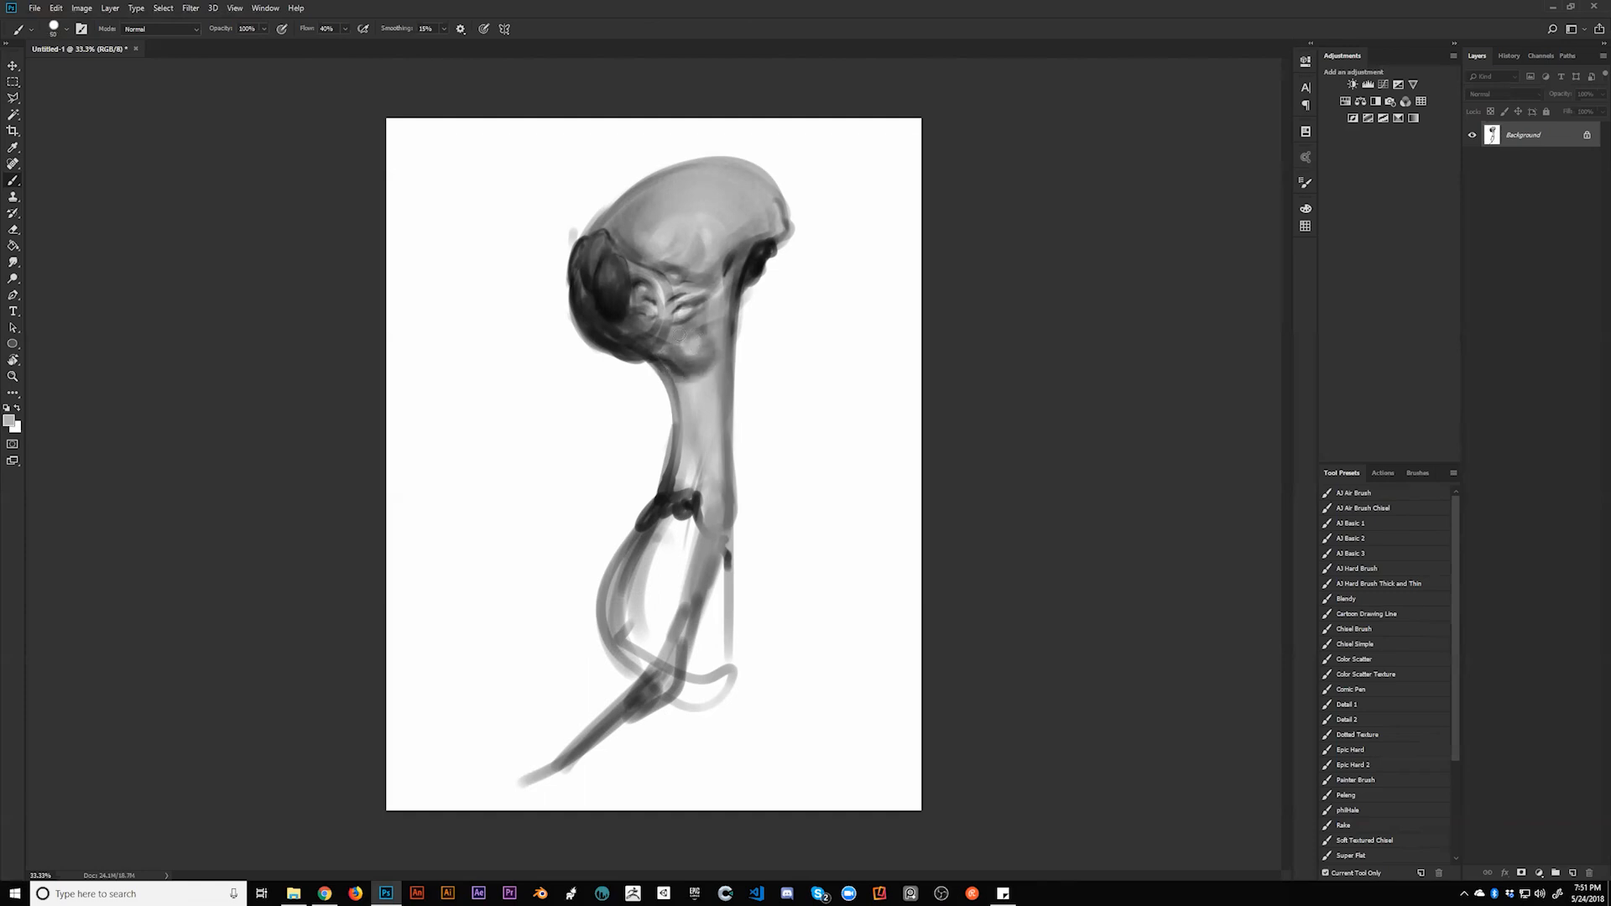
left_click(695, 380, "alt")
key("d")
left_click_drag(681, 345, 690, 361)
key("ctrl+f")
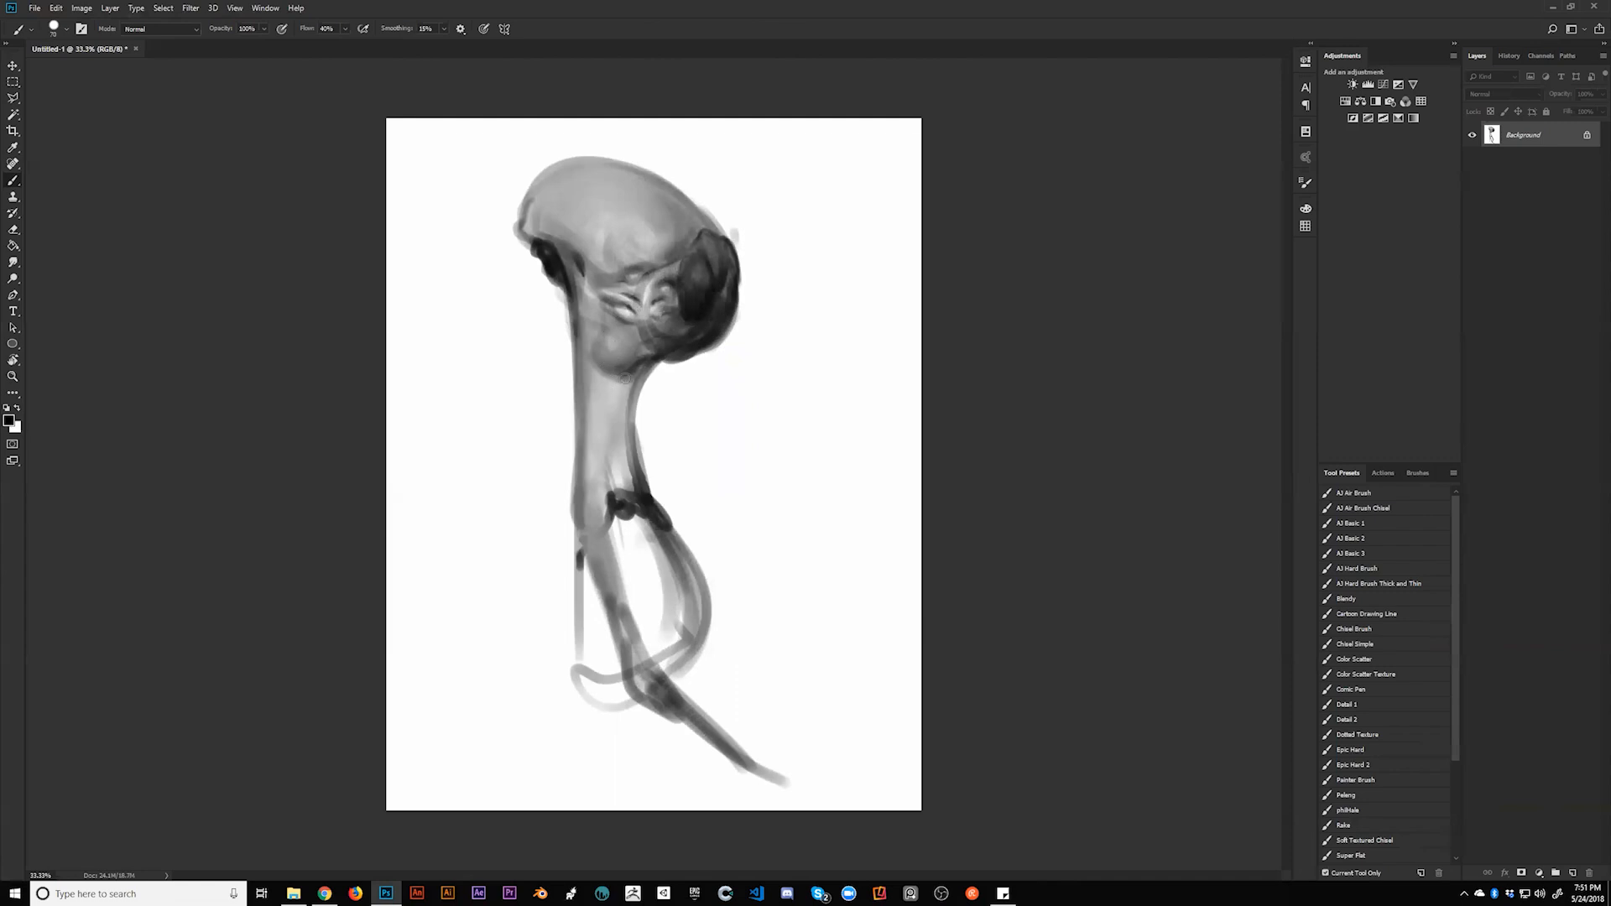
Step: Smooth the shaft below the bulge with broad sampled-grey strokes and lighten its upper front edge
key("bracketright")
key("bracketright")
key("bracketright")
left_click(595, 392, "alt")
key("d")
key("bracketright")
mouse_move(626, 388)
left_mouse_down()
mouse_move(599, 463)
mouse_move(613, 483)
left_mouse_up()
left_click(593, 458, "alt")
left_click_drag(599, 472, 619, 393)
left_click_drag(590, 451, 615, 364)
left_click_drag(574, 273, 574, 324)
Step: Block in near-black shapes below the knee, draw a dark diagonal seam across the shaft, and flip the canvas
left_click(657, 512, "alt")
mouse_move(621, 505)
left_mouse_down()
mouse_move(648, 606)
mouse_move(655, 526)
mouse_move(666, 605)
mouse_move(659, 560)
left_mouse_up()
key("bracketleft")
left_click_drag(583, 438, 613, 494)
key("bracketleft")
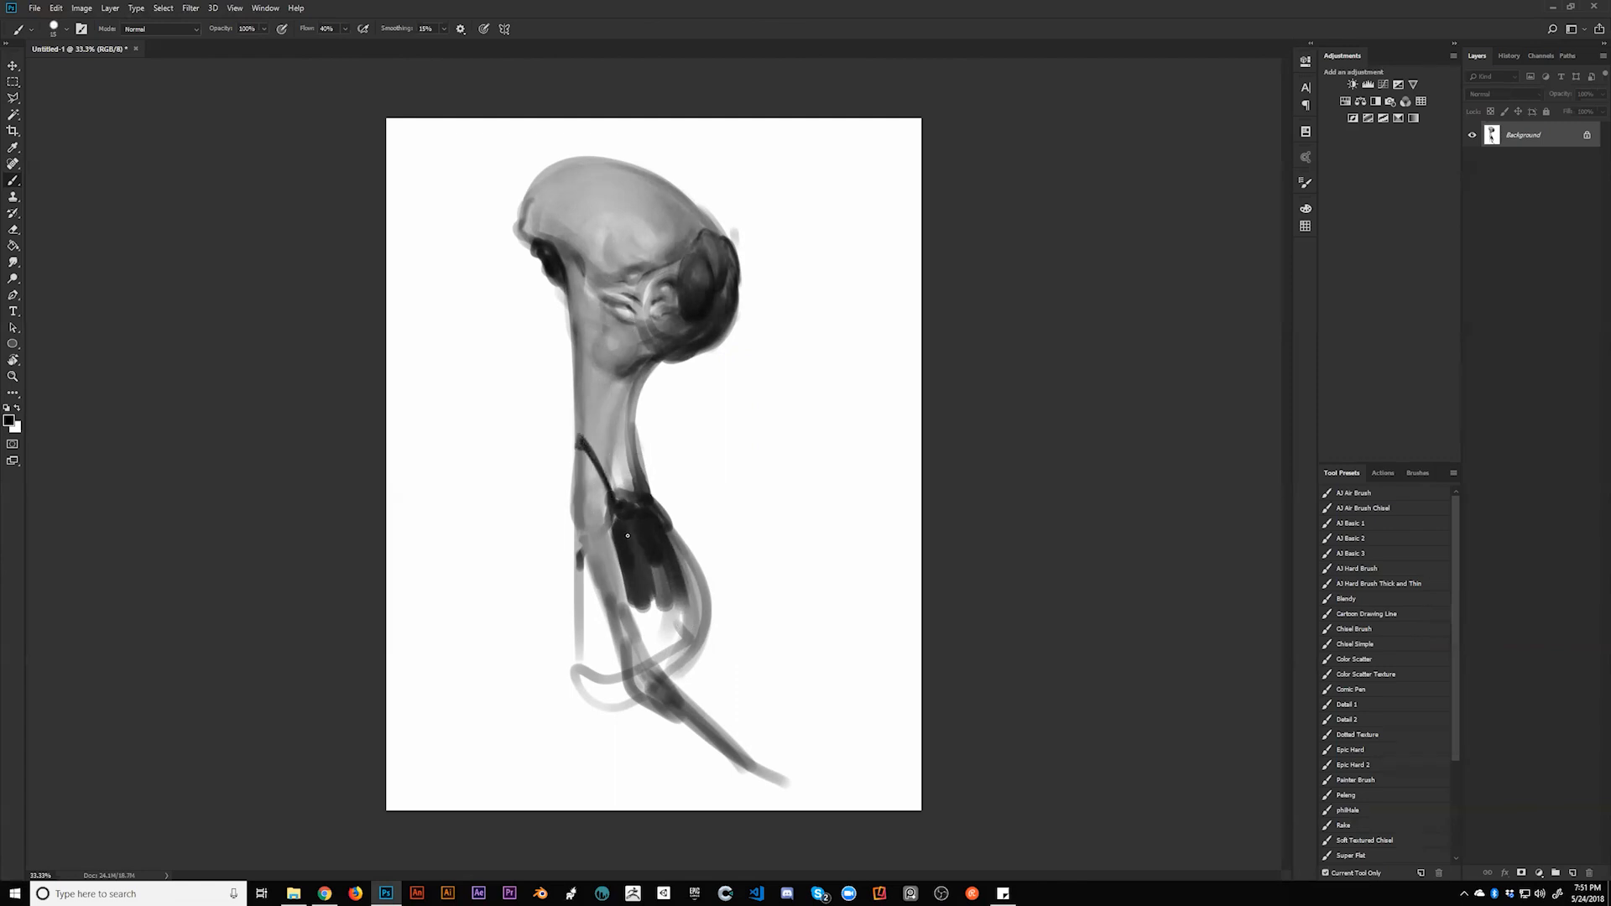
key("ctrl+shift+h")
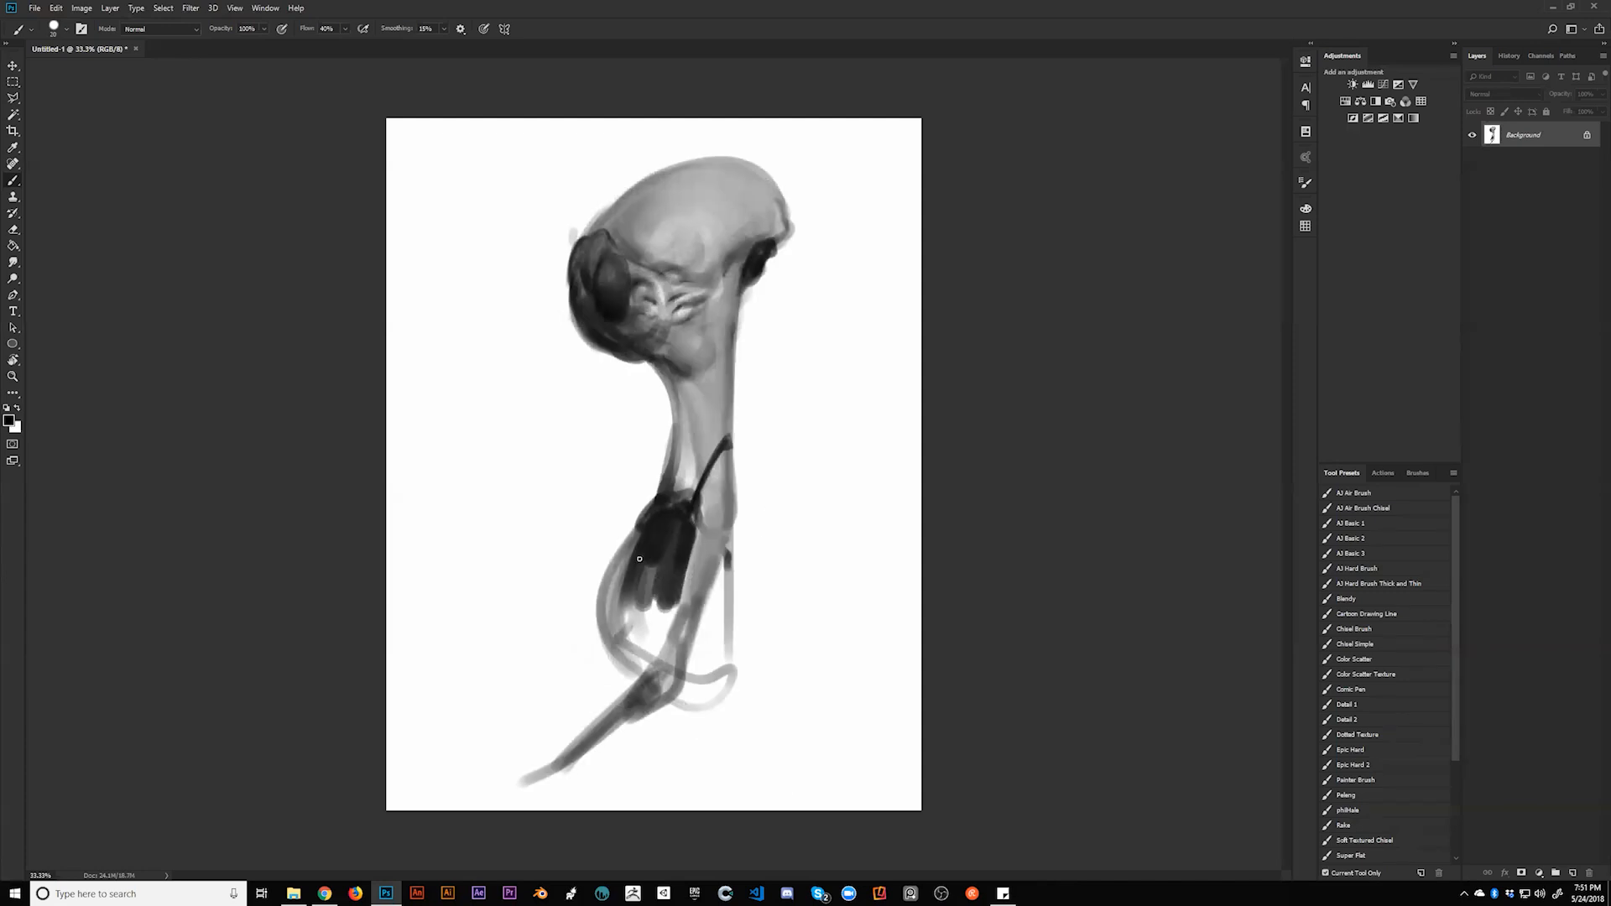
Step: Fill the rounded form in front of the slanted lower limb with near-black strokes, enlarging the brush to extend it downward
mouse_move(639, 532)
left_mouse_down()
mouse_move(613, 566)
mouse_move(617, 645)
left_mouse_up()
key("bracketright")
key("bracketright")
key("bracketright")
key("bracketright")
key("bracketright")
key("bracketright")
key("bracketright")
key("bracketright")
key("bracketright")
key("bracketright")
mouse_move(643, 573)
left_mouse_down()
mouse_move(632, 642)
mouse_move(667, 597)
mouse_move(651, 618)
mouse_move(613, 611)
mouse_move(618, 576)
mouse_move(617, 671)
mouse_move(639, 665)
left_mouse_up()
Step: Paint the narrow shape behind the slanted limb near-black with a smaller brush, and flip the canvas
key("bracketleft")
key("bracketleft")
key("bracketleft")
key("bracketleft")
key("bracketleft")
key("bracketleft")
key("bracketleft")
key("bracketleft")
key("bracketleft")
key("bracketleft")
key("bracketleft")
key("bracketleft")
key("bracketleft")
key("bracketleft")
key("bracketleft")
key("bracketleft")
key("bracketleft")
mouse_move(727, 556)
left_mouse_down()
mouse_move(705, 675)
mouse_move(698, 648)
mouse_move(705, 630)
mouse_move(713, 695)
mouse_move(715, 638)
left_mouse_up()
key("ctrl+shift+h")
Step: Block in the flared base below the limb's bend in near-black down to the canvas edge, and reduce the brush size
key("bracketleft")
mouse_move(576, 629)
left_mouse_down()
mouse_move(603, 700)
mouse_move(589, 672)
mouse_move(580, 801)
mouse_move(594, 677)
mouse_move(604, 744)
mouse_move(630, 706)
mouse_move(657, 720)
mouse_move(674, 821)
mouse_move(669, 720)
mouse_move(698, 829)
mouse_move(588, 799)
mouse_move(625, 773)
mouse_move(660, 812)
mouse_move(670, 795)
mouse_move(624, 705)
mouse_move(668, 745)
mouse_move(685, 687)
left_mouse_up()
key("bracketleft")
key("bracketleft")
key("bracketleft")
key("bracketleft")
key("bracketleft")
key("bracketleft")
key("bracketleft")
key("bracketleft")
key("bracketleft")
key("bracketleft")
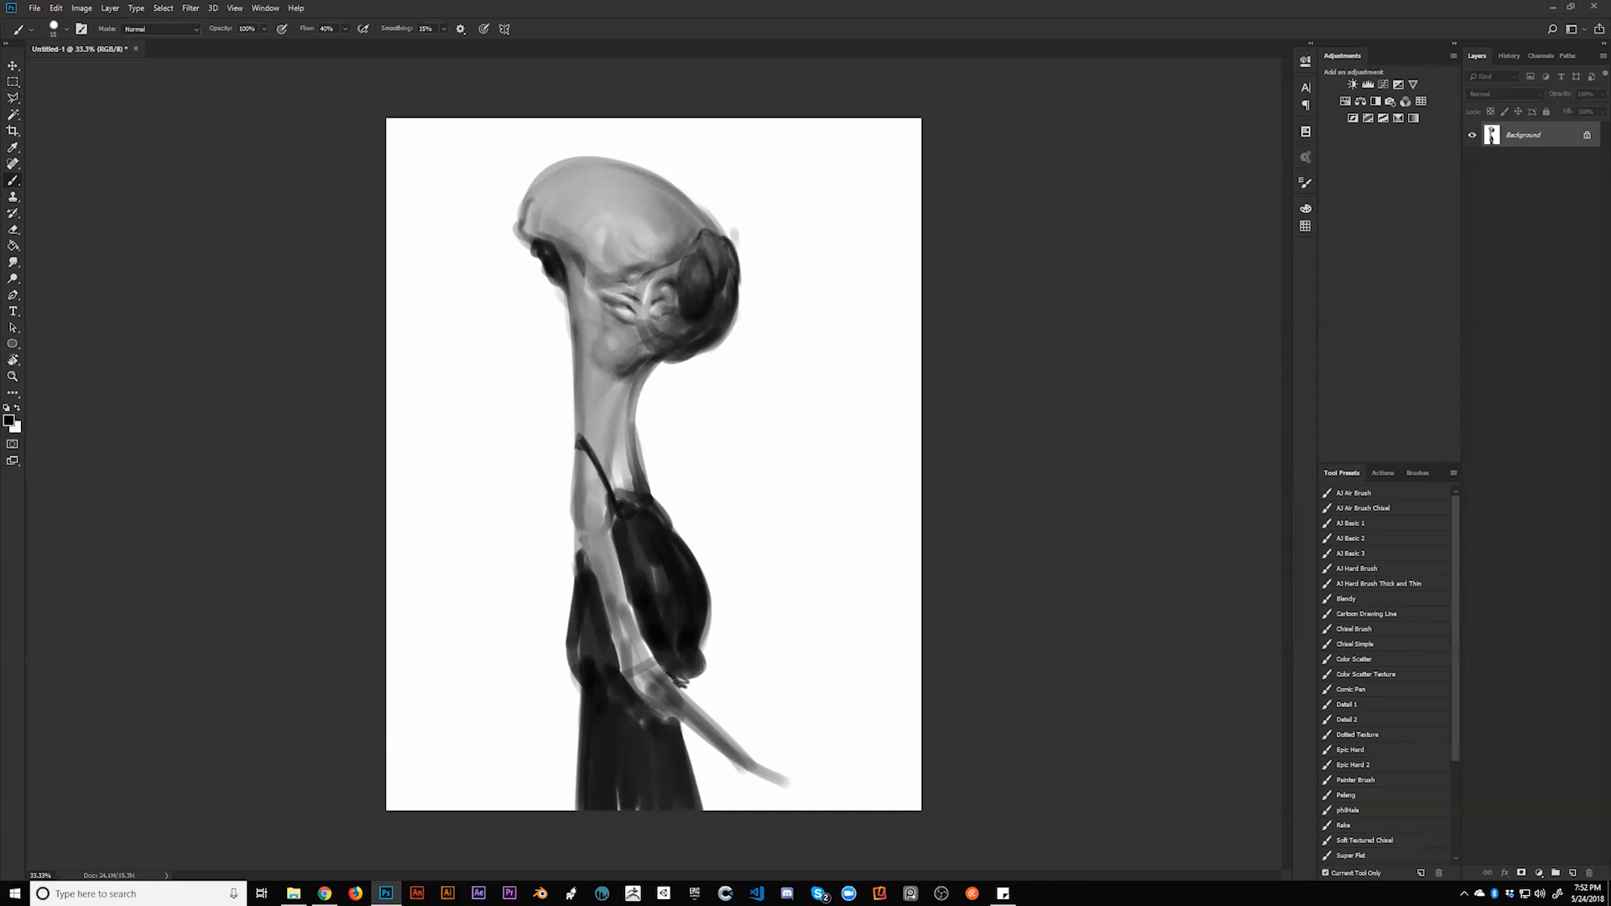
Step: Smooth the slanted limb and its upper back edge with sampled grey strokes, undoing the stray stroke along the edge
mouse_move(576, 508)
left_mouse_down()
mouse_move(600, 585)
mouse_move(580, 515)
left_mouse_up()
left_click(592, 534, "alt")
key("bracketright")
key("bracketright")
key("bracketright")
mouse_move(623, 645)
left_mouse_down()
mouse_move(636, 671)
mouse_move(629, 562)
mouse_move(632, 583)
left_mouse_up()
left_click(635, 585, "alt")
mouse_move(579, 522)
left_mouse_down()
mouse_move(602, 557)
mouse_move(588, 484)
mouse_move(594, 542)
mouse_move(584, 477)
left_mouse_up()
key("ctrl+z")
left_click(589, 557, "alt")
left_click(598, 555, "alt")
left_click(594, 508, "alt")
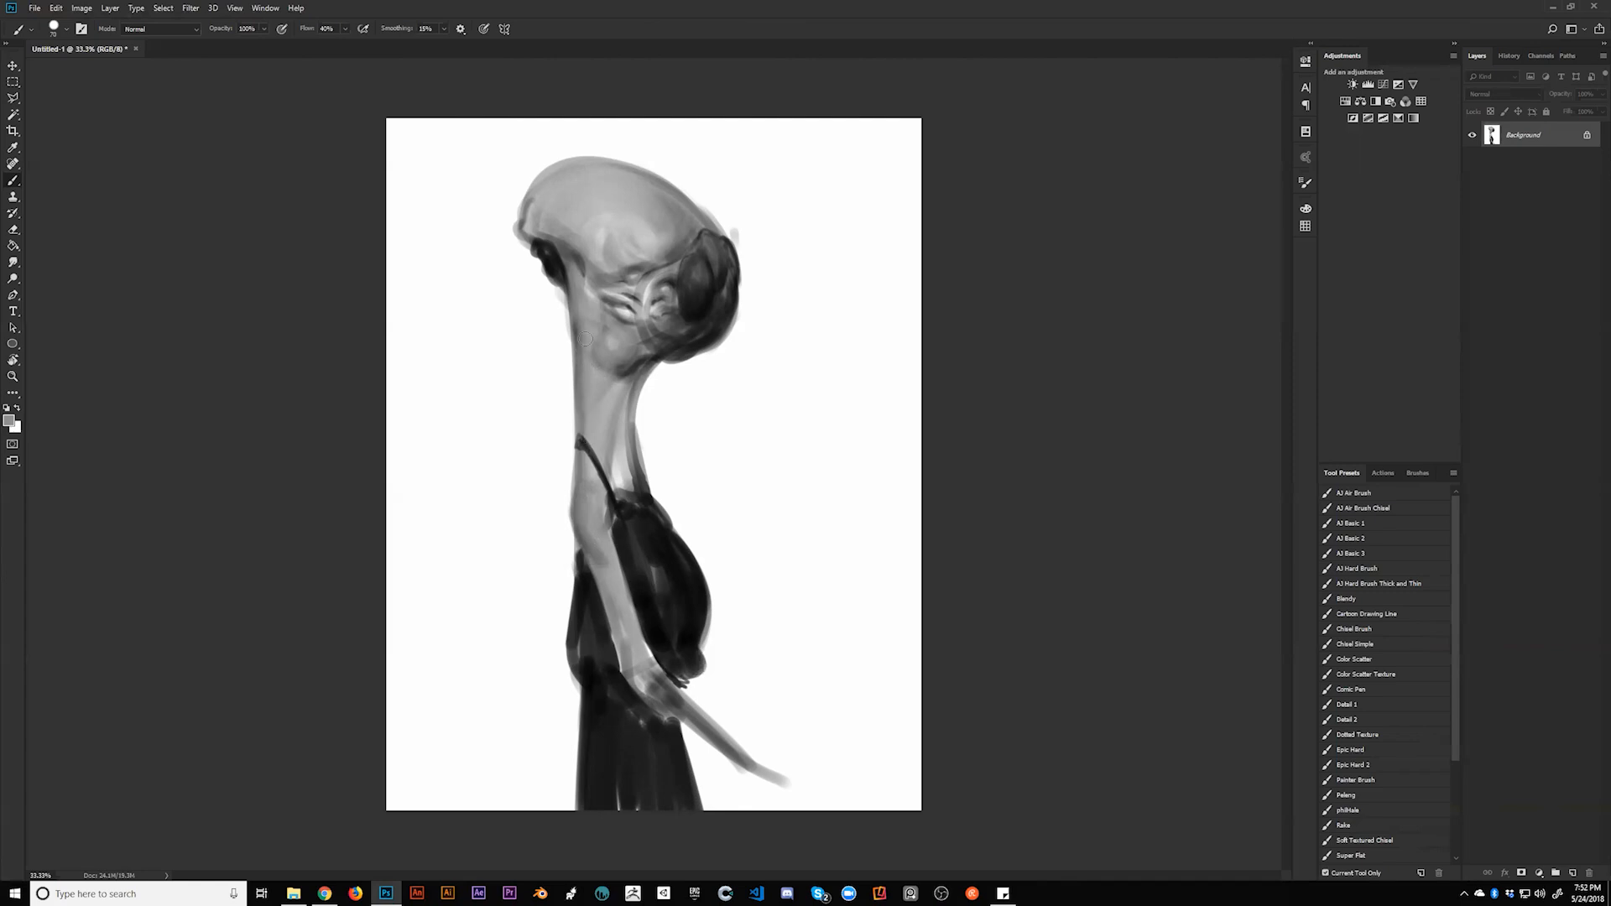
Step: Blend the top of the shaft below the bulge in sampled grey, and check the whole silhouette zoomed out and flipped
mouse_move(586, 339)
left_mouse_down()
mouse_move(594, 381)
mouse_move(617, 376)
left_mouse_up()
key("z")
left_click(655, 537, "alt")
left_click(658, 549, "alt")
key("ctrl+shift+h")
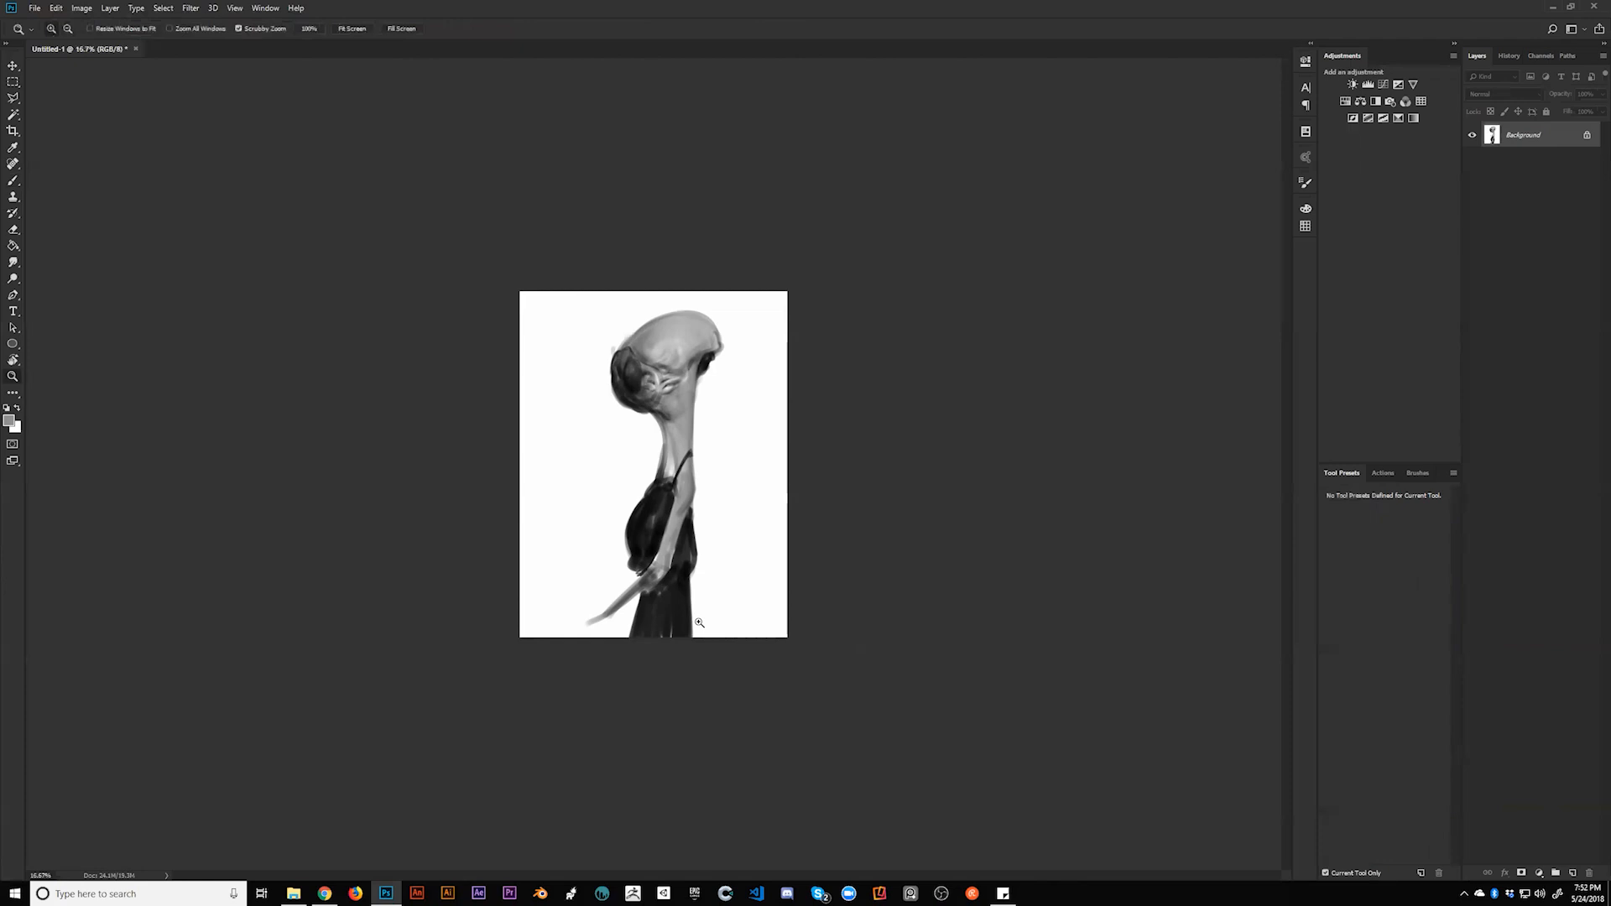
left_click(670, 428)
key("ctrl+shift+h")
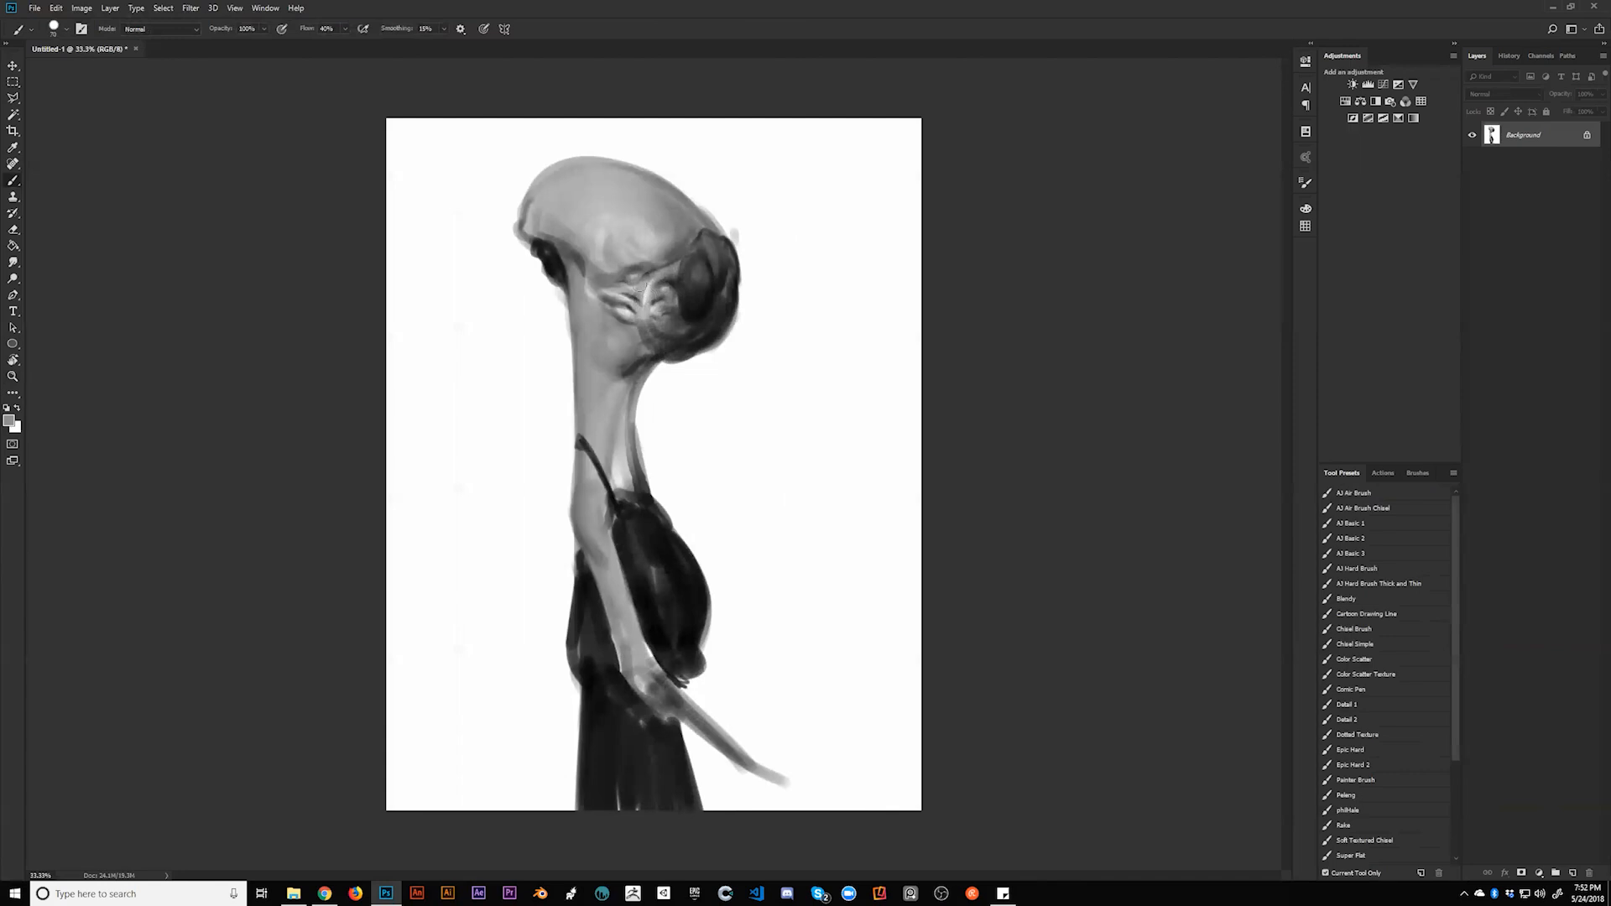
Step: Tone down the bright ear-like ridges beside the dark rounded mass with small strokes in sampled greys, and flip the canvas
left_click(649, 289, "alt")
key("bracketleft")
key("bracketleft")
key("bracketright")
key("bracketleft")
key("bracketright")
key("bracketright")
key("bracketright")
key("bracketright")
key("bracketright")
key("bracketright")
key("bracketleft")
key("bracketleft")
key("bracketleft")
key("bracketleft")
key("bracketleft")
key("bracketleft")
key("bracketleft")
key("bracketleft")
left_click(653, 286, "alt")
left_click(662, 283, "alt")
key("d")
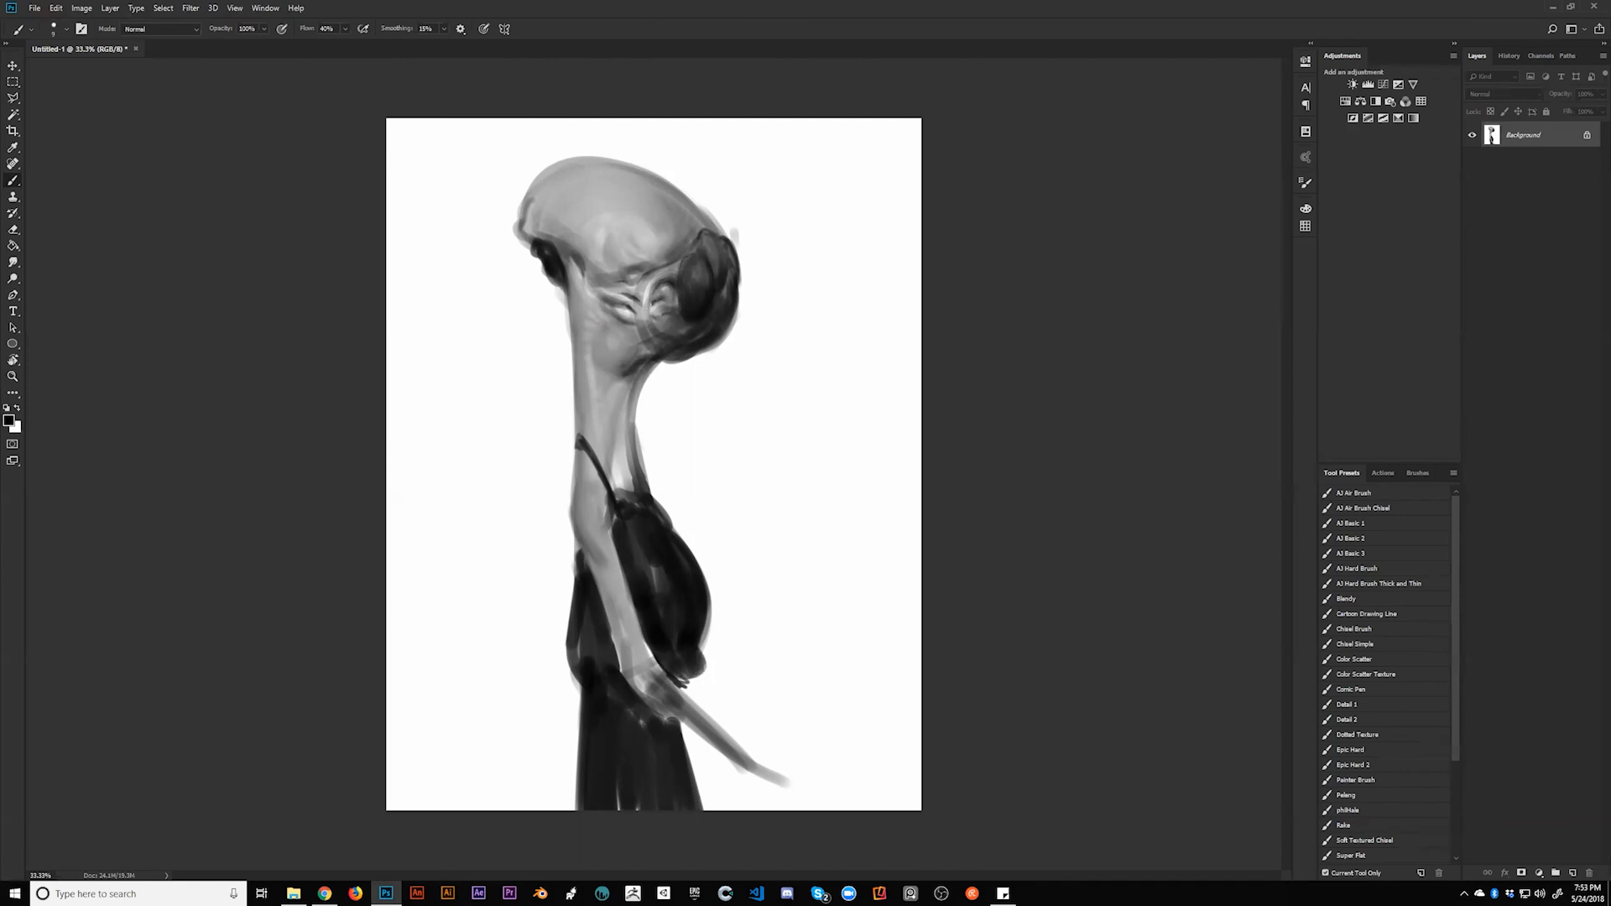
left_click(652, 312, "alt")
key("bracketright")
key("bracketright")
key("bracketright")
left_click(660, 343, "alt")
mouse_move(646, 327)
left_mouse_down()
mouse_move(671, 346)
mouse_move(637, 323)
left_mouse_up()
key("bracketleft")
key("bracketleft")
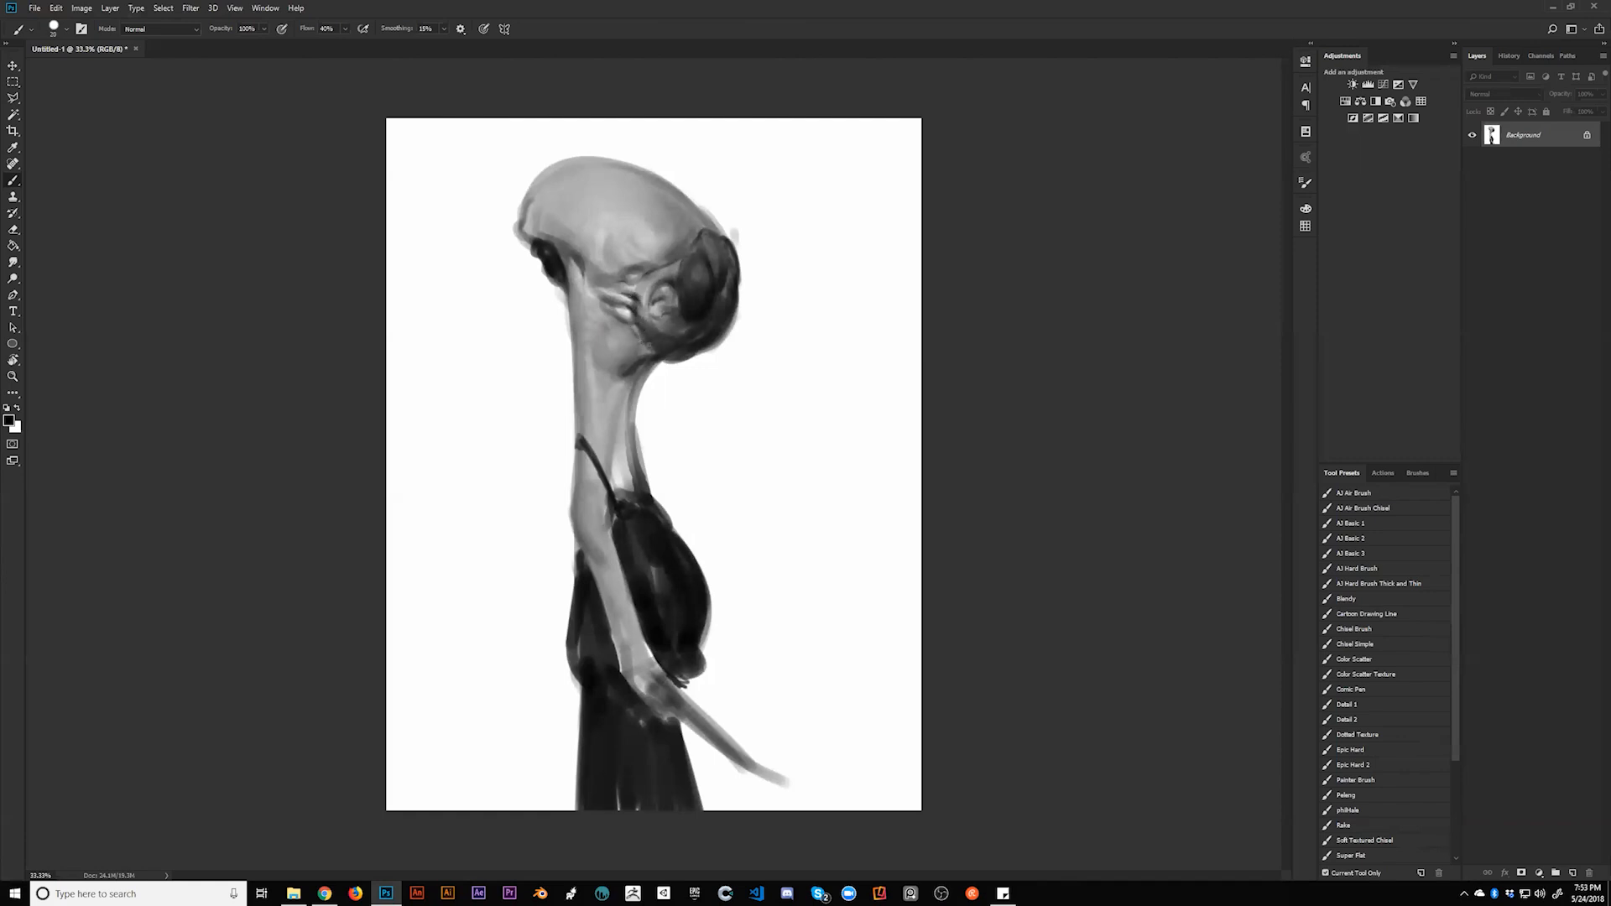
key("ctrl+f")
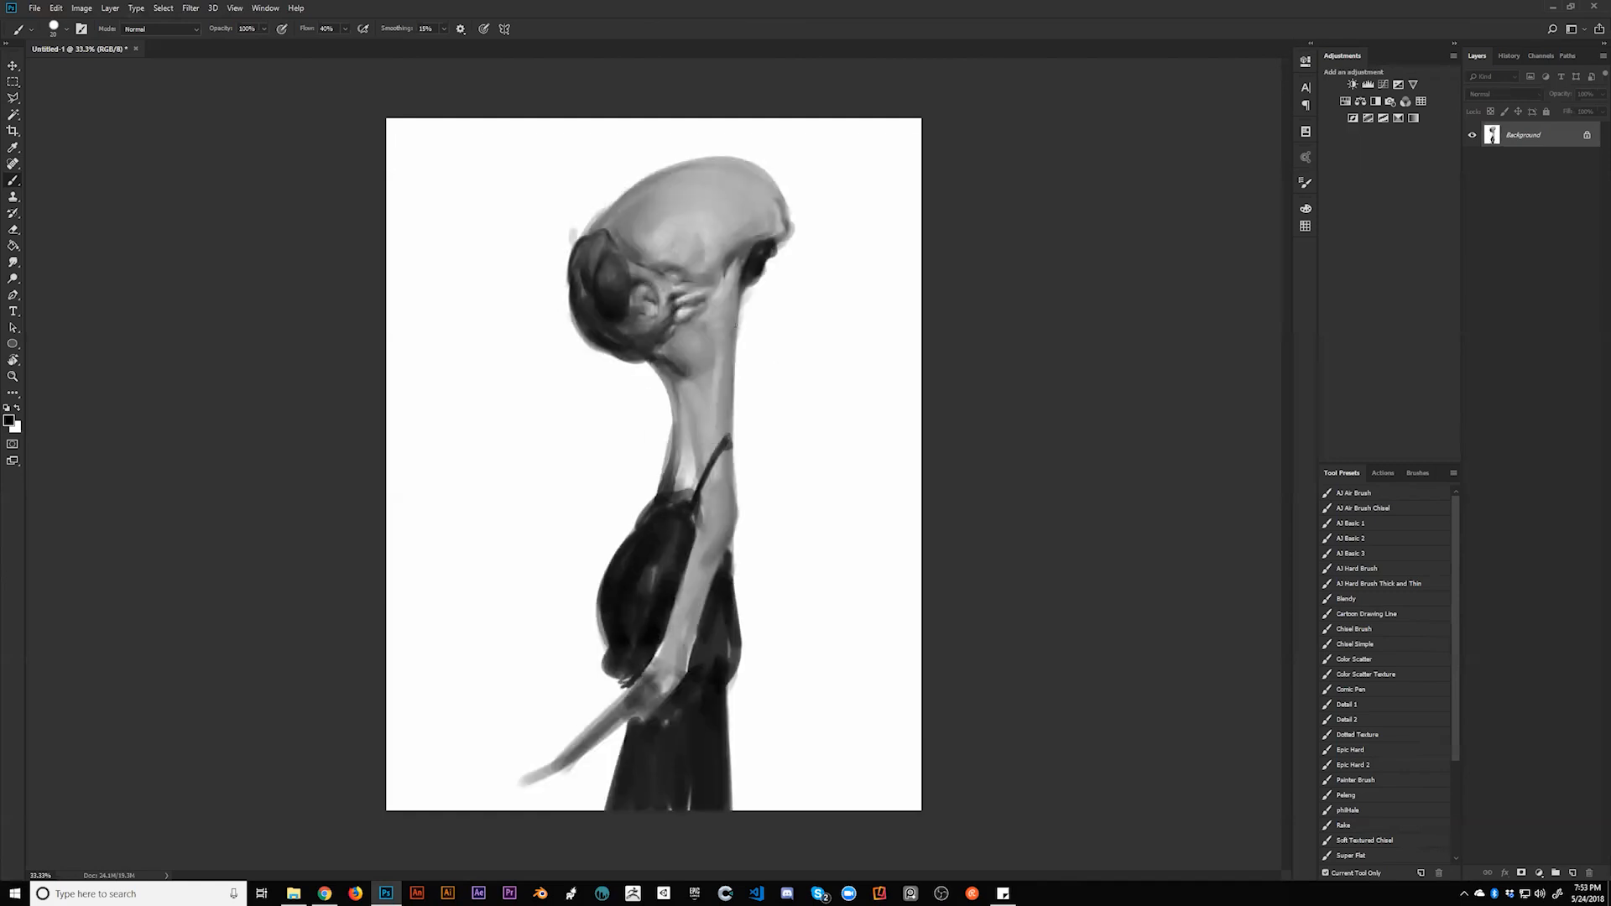
Step: Smooth the dome's surface above the dark mass and along its crown with sampled greys, and flip the canvas
key("x")
key("bracketleft")
key("bracketright")
left_click(634, 241, "alt")
mouse_move(630, 210)
left_mouse_down()
mouse_move(640, 256)
mouse_move(648, 244)
left_mouse_up()
left_click(654, 211, "alt")
left_click(639, 222, "alt")
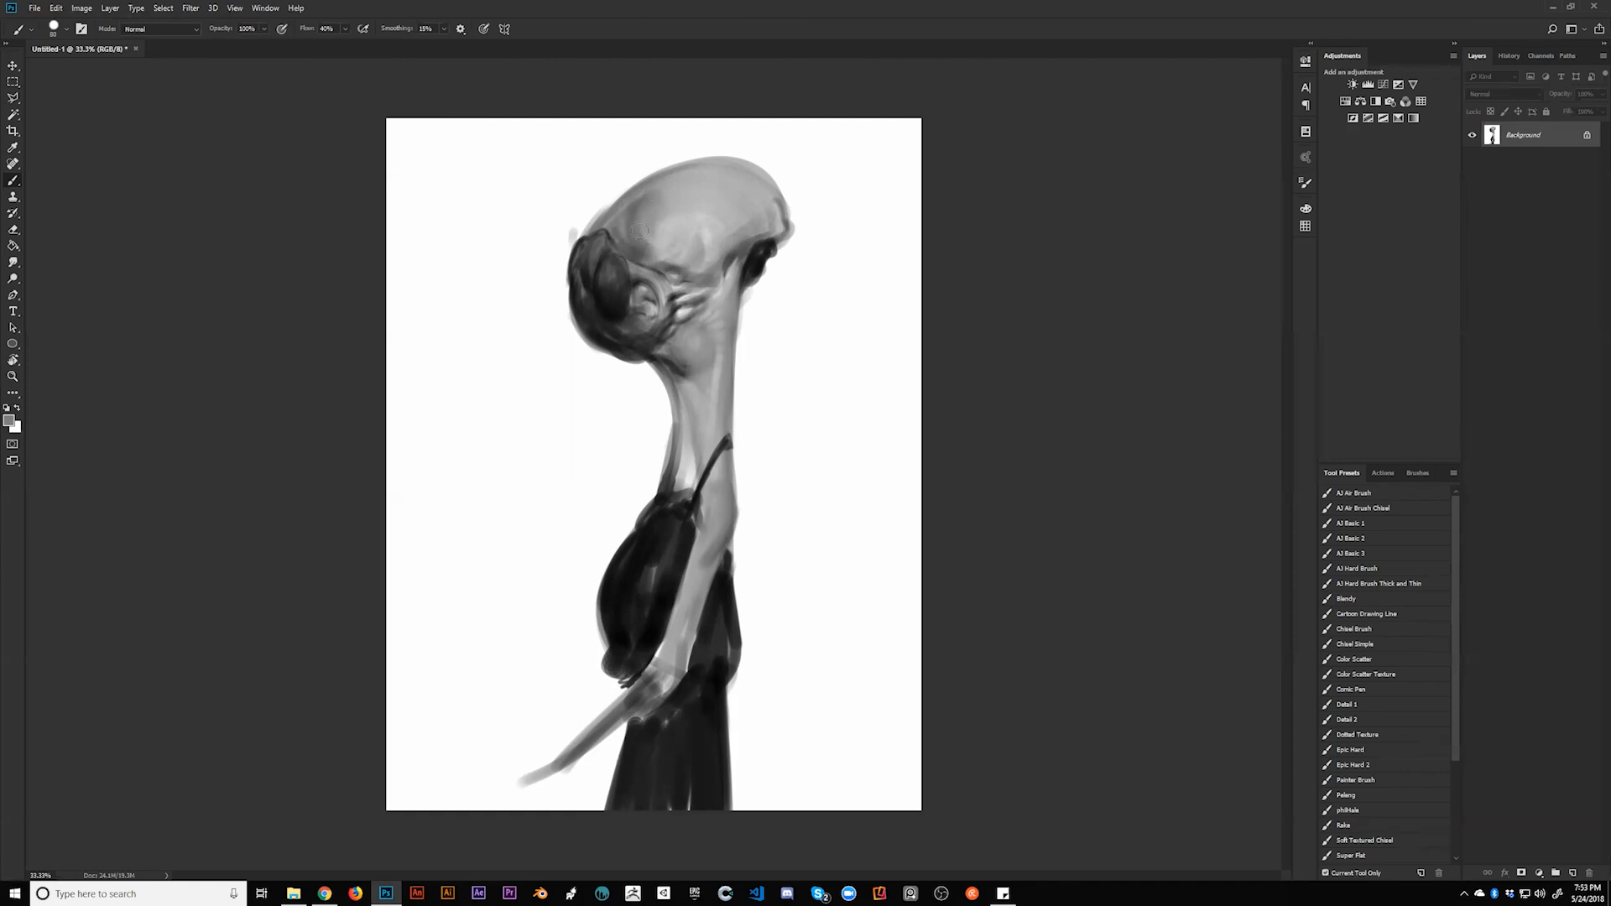
left_click_drag(713, 175, 745, 177)
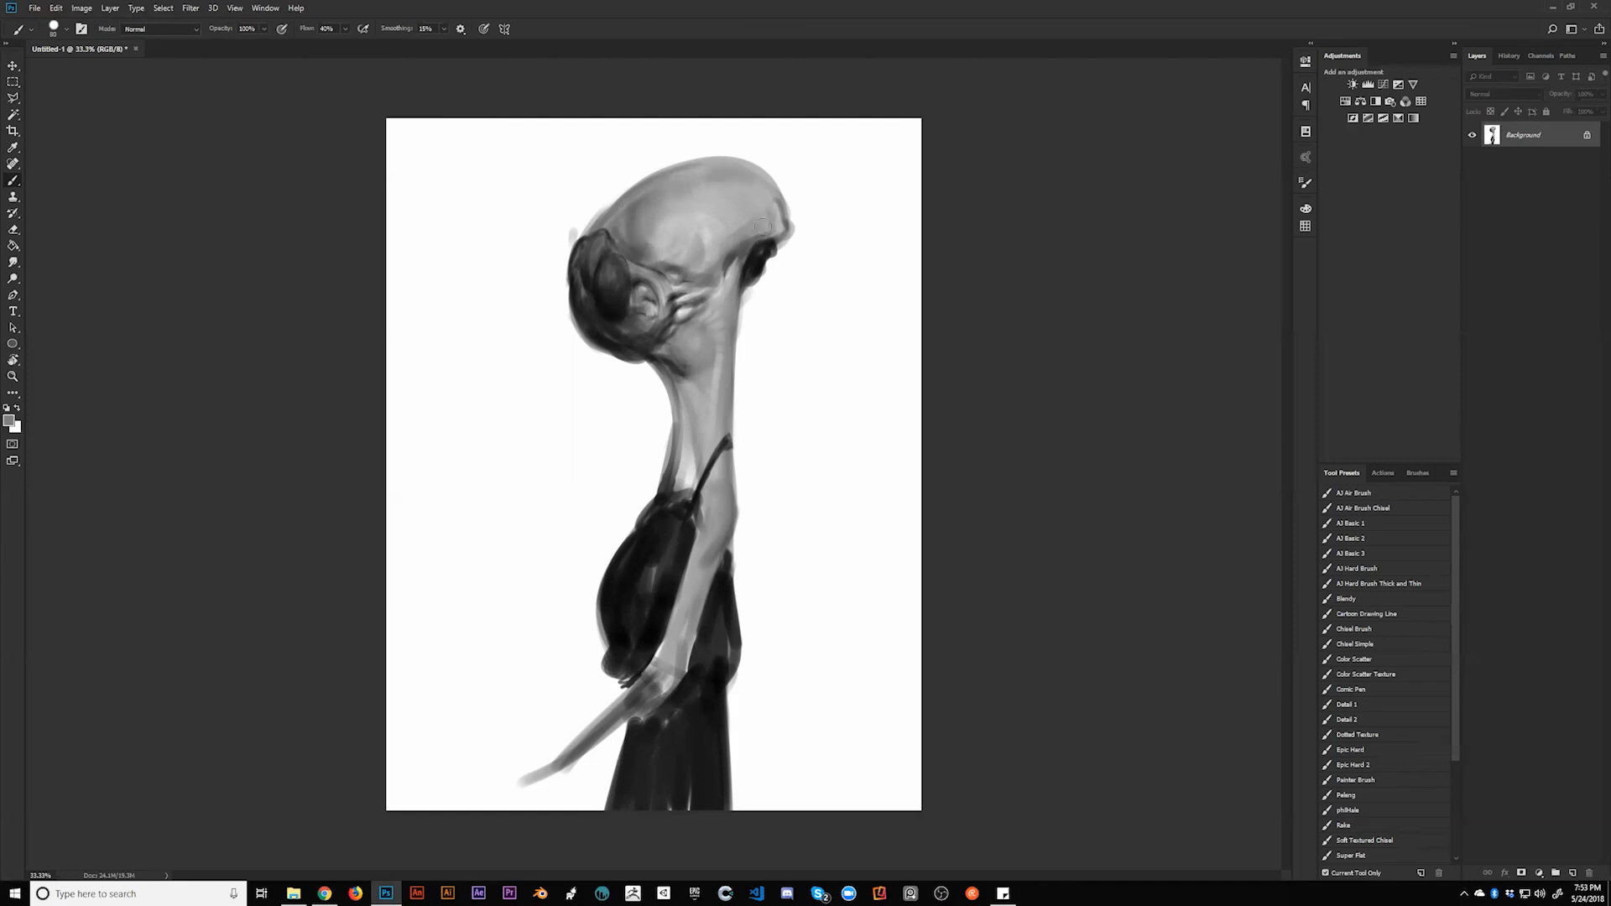
left_click(681, 233, "alt")
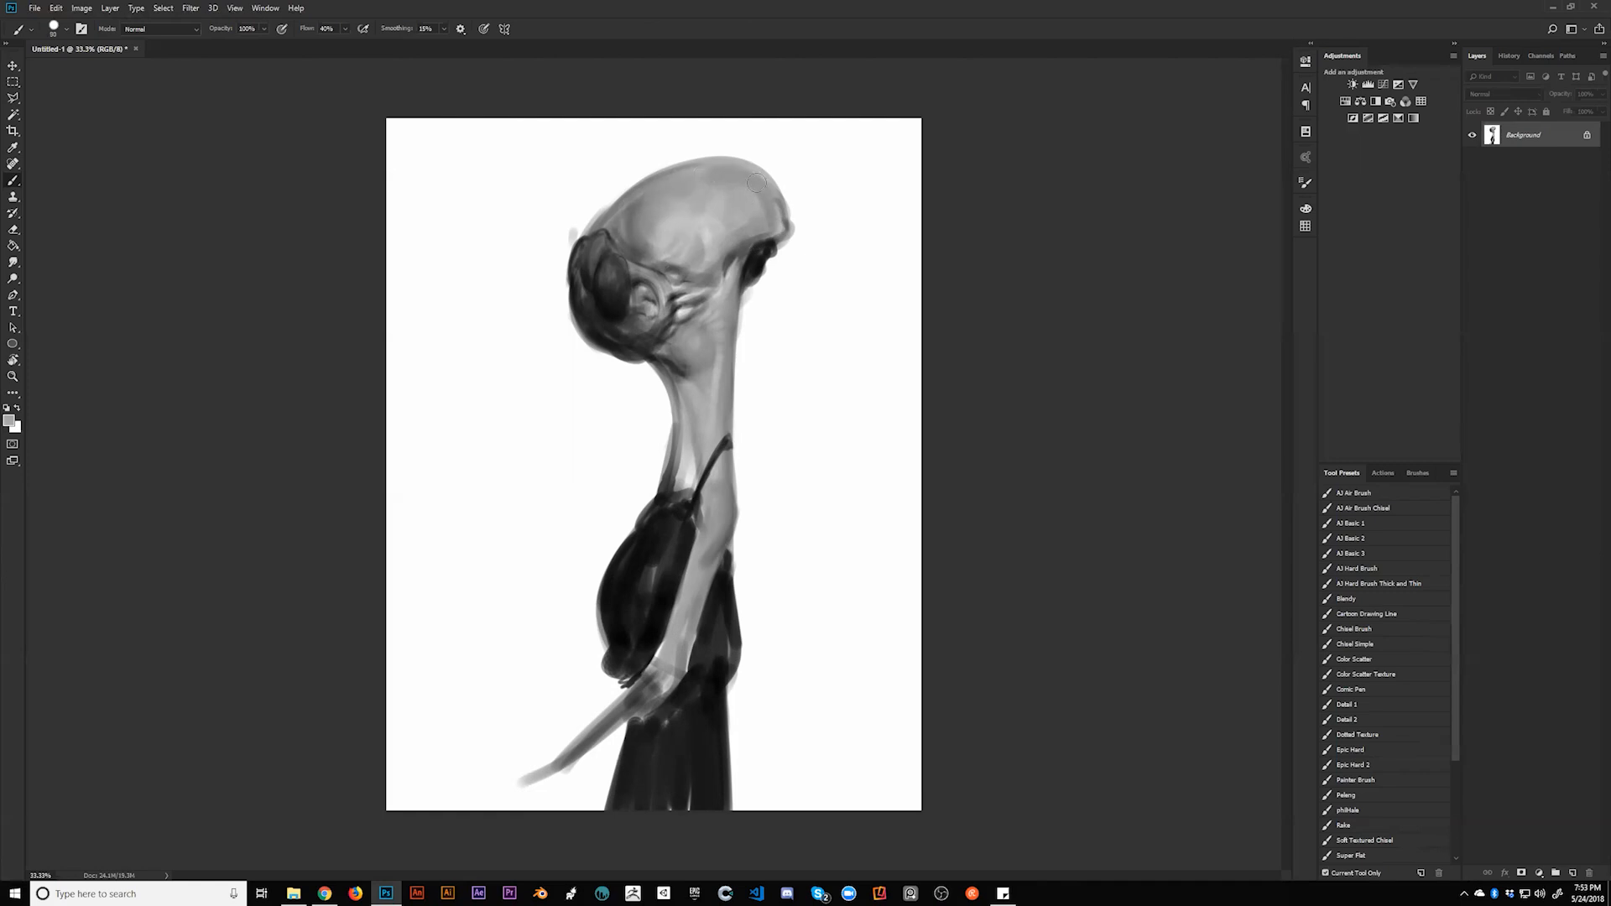
key("ctrl+shift+h")
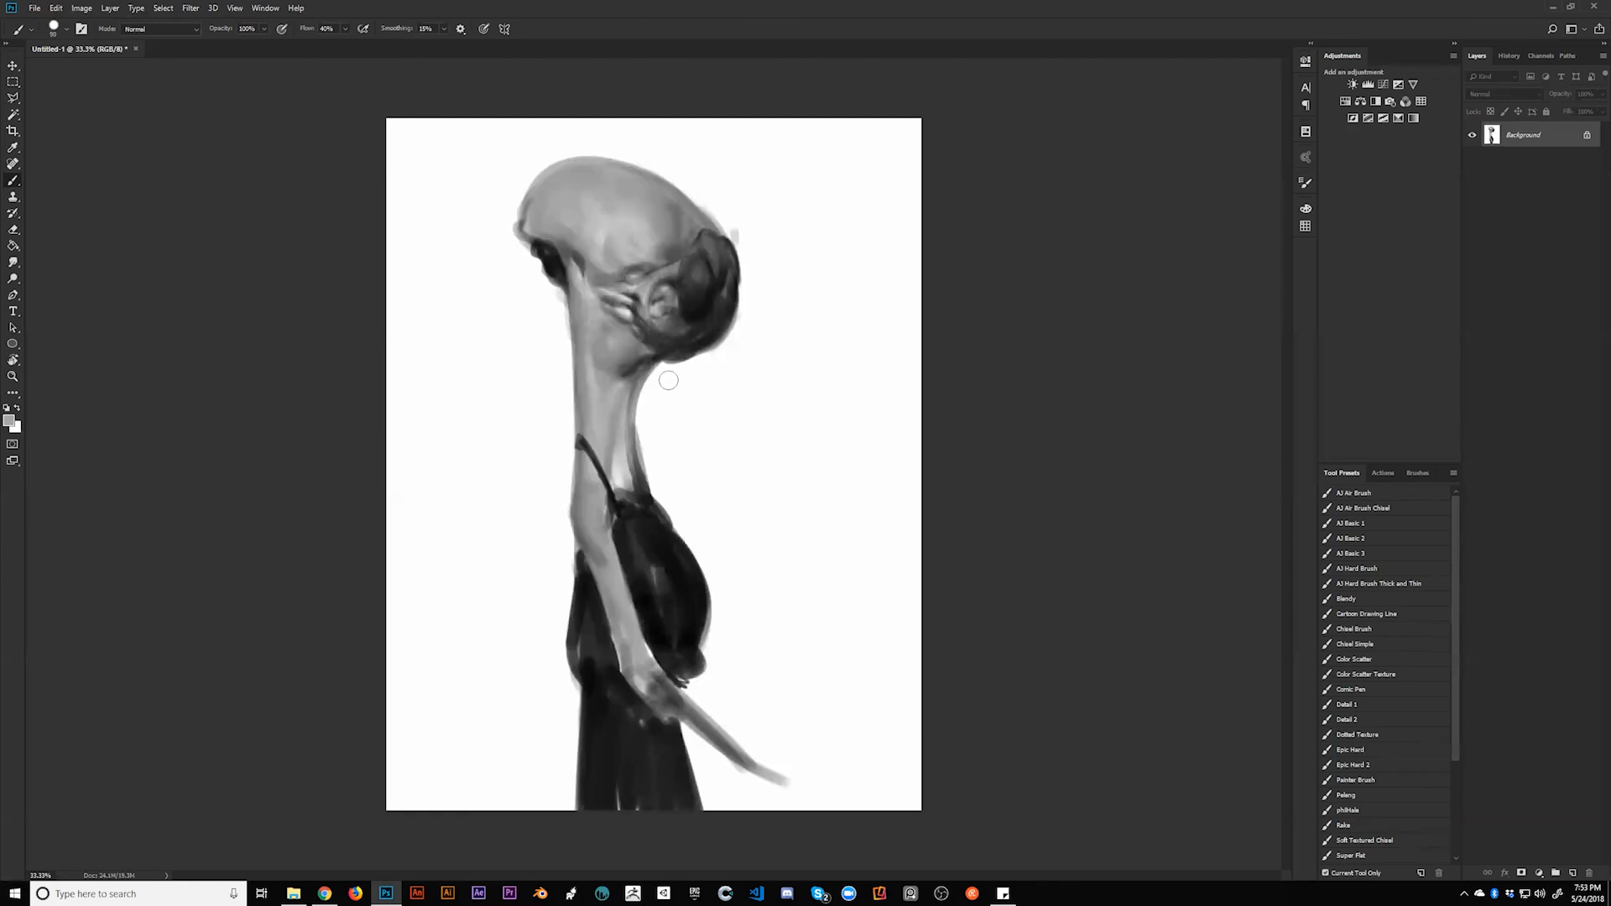
Step: Clean up the outer contour of the dark rounded mass with strokes in a sampled colour, and flip the canvas
left_click(745, 239, "alt")
mouse_move(709, 204)
left_mouse_down()
mouse_move(753, 255)
mouse_move(748, 267)
mouse_move(735, 245)
mouse_move(748, 291)
mouse_move(746, 274)
mouse_move(728, 340)
left_mouse_up()
key("[")
key("[")
left_click_drag(724, 349, 704, 352)
key("ctrl+f")
Step: Draw loose black strands hanging from the lower and outer edges of the dark rounded mass, flipping the canvas between strokes
key("x")
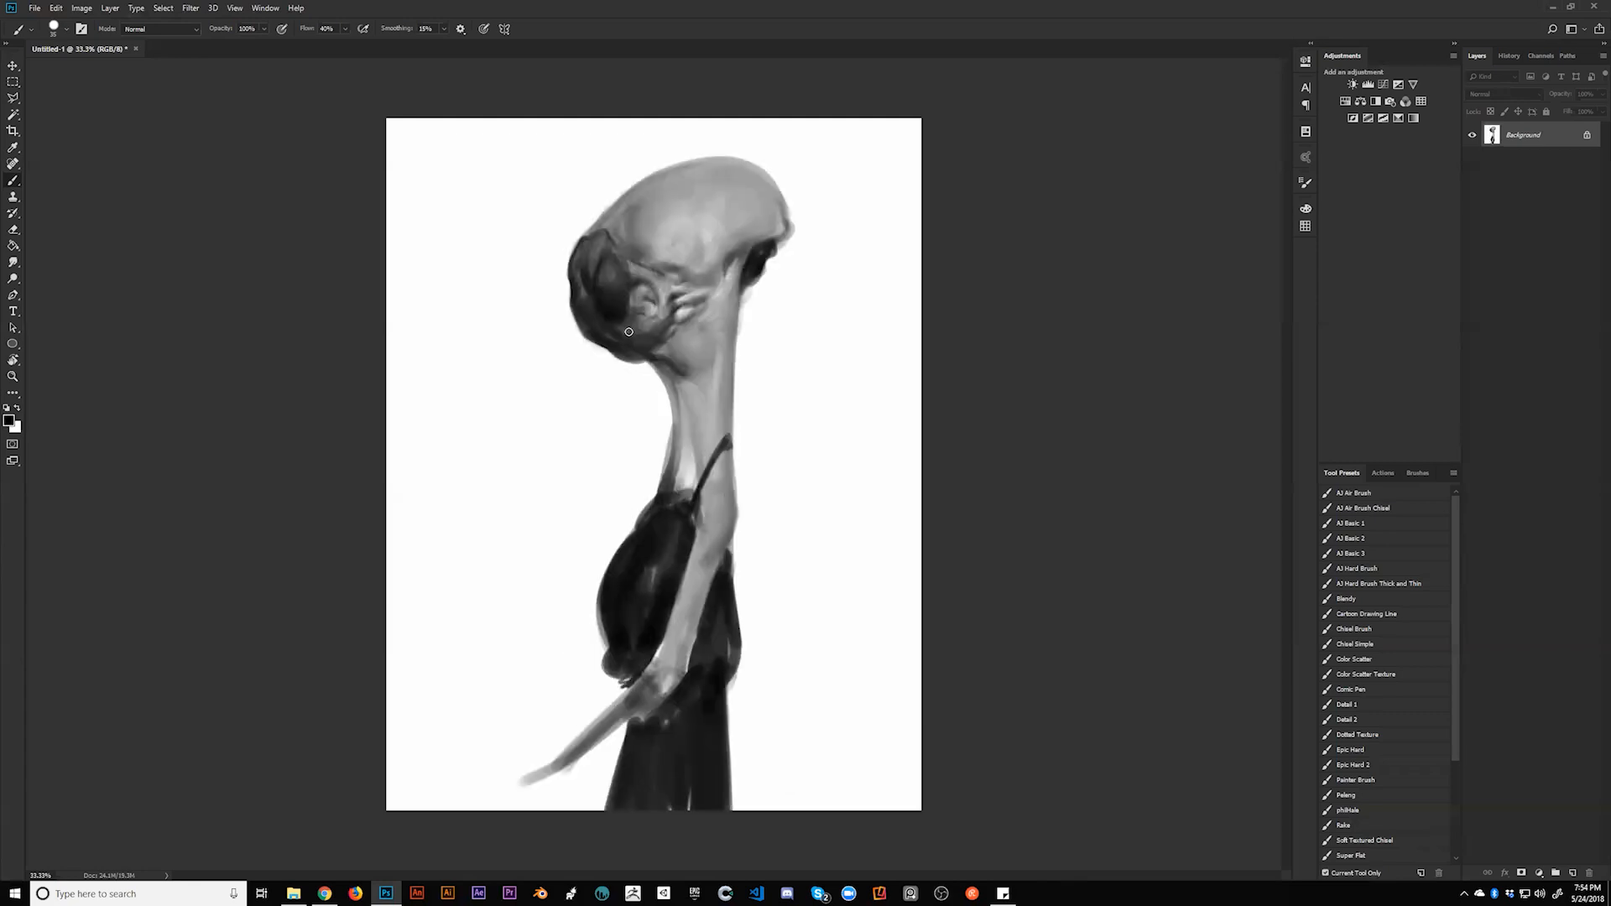
key("ctrl+f")
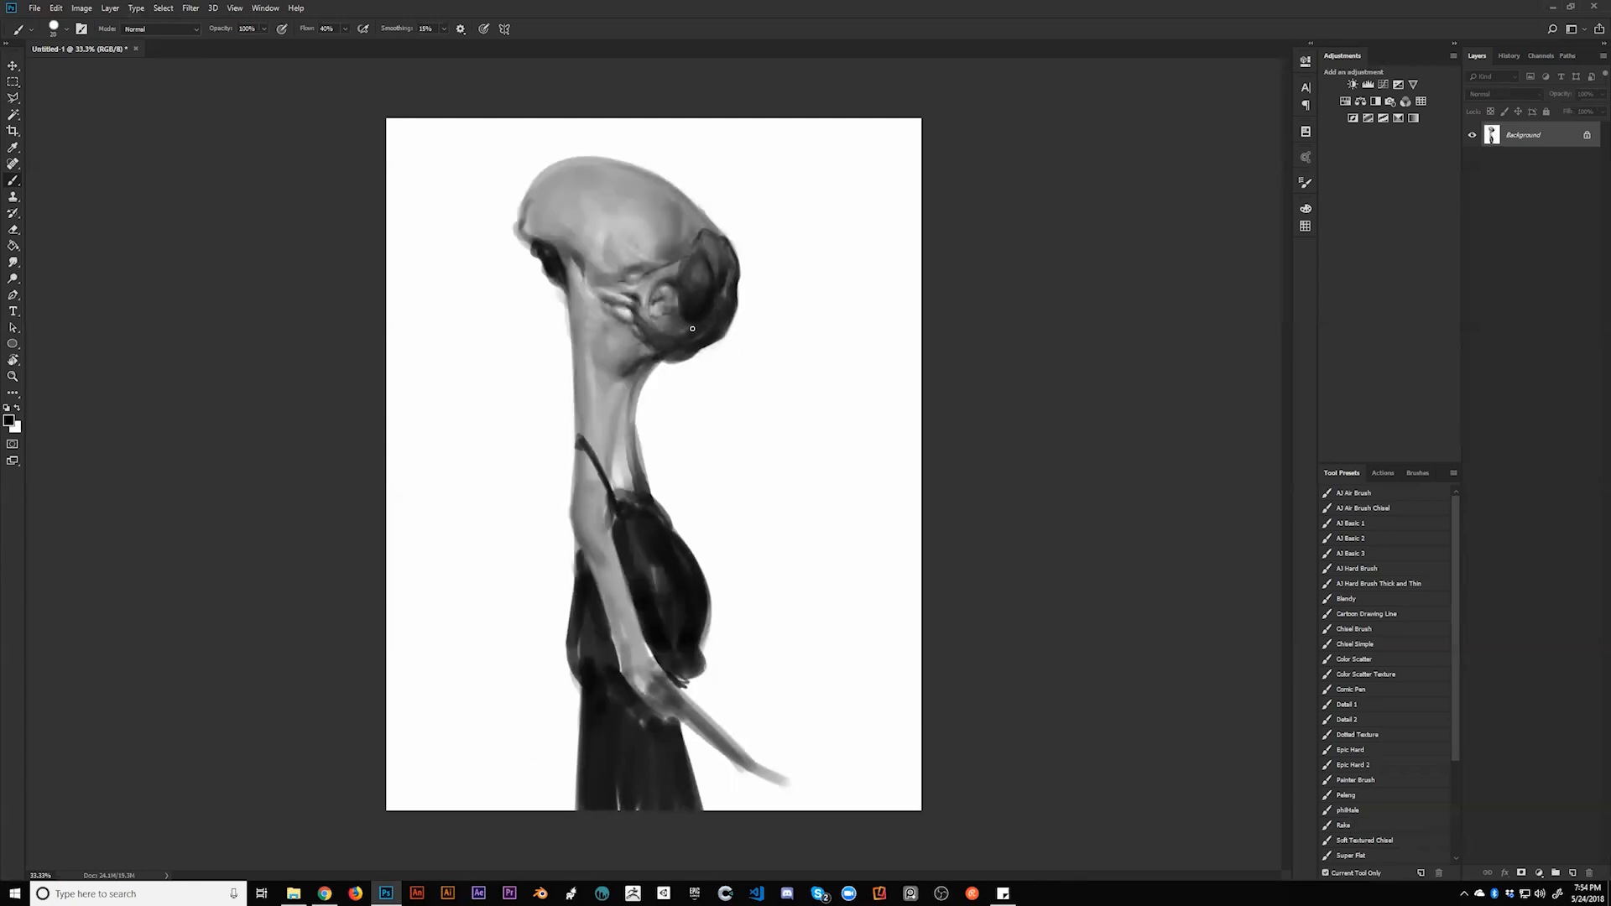
left_click_drag(693, 355, 689, 384)
key("bracketright")
mouse_move(689, 383)
left_mouse_down()
mouse_move(681, 363)
mouse_move(724, 344)
mouse_move(735, 312)
mouse_move(737, 342)
left_mouse_up()
key("bracketleft")
key("bracketleft")
key("ctrl+h")
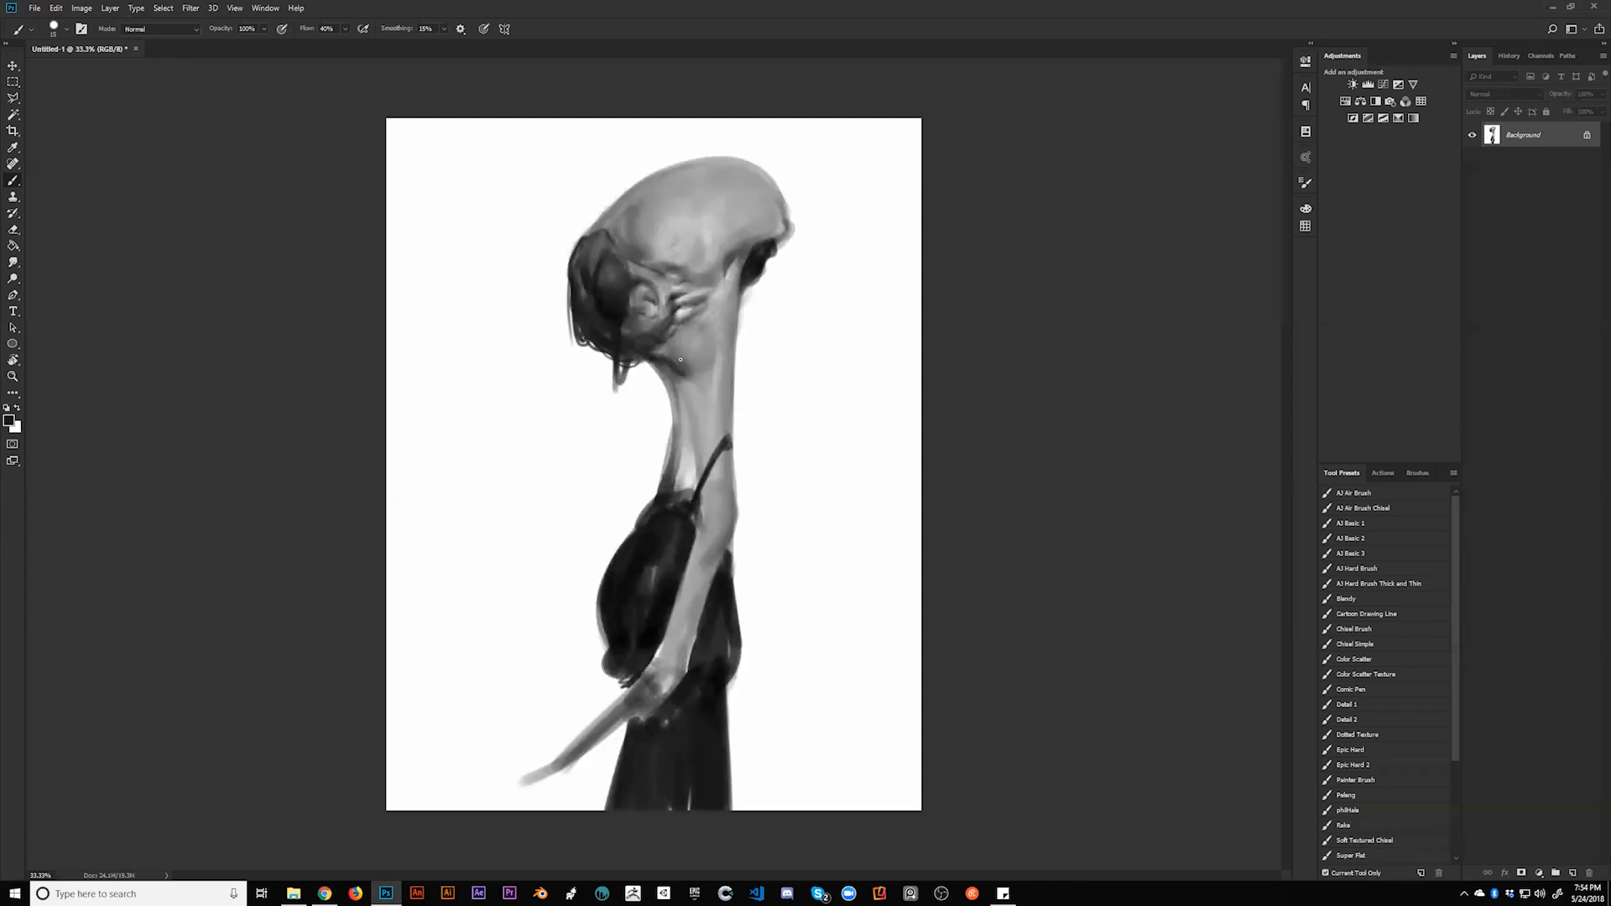
mouse_move(594, 338)
left_mouse_down()
mouse_move(621, 383)
mouse_move(628, 362)
mouse_move(610, 382)
left_mouse_up()
left_click_drag(594, 349, 611, 379)
key("ctrl+f")
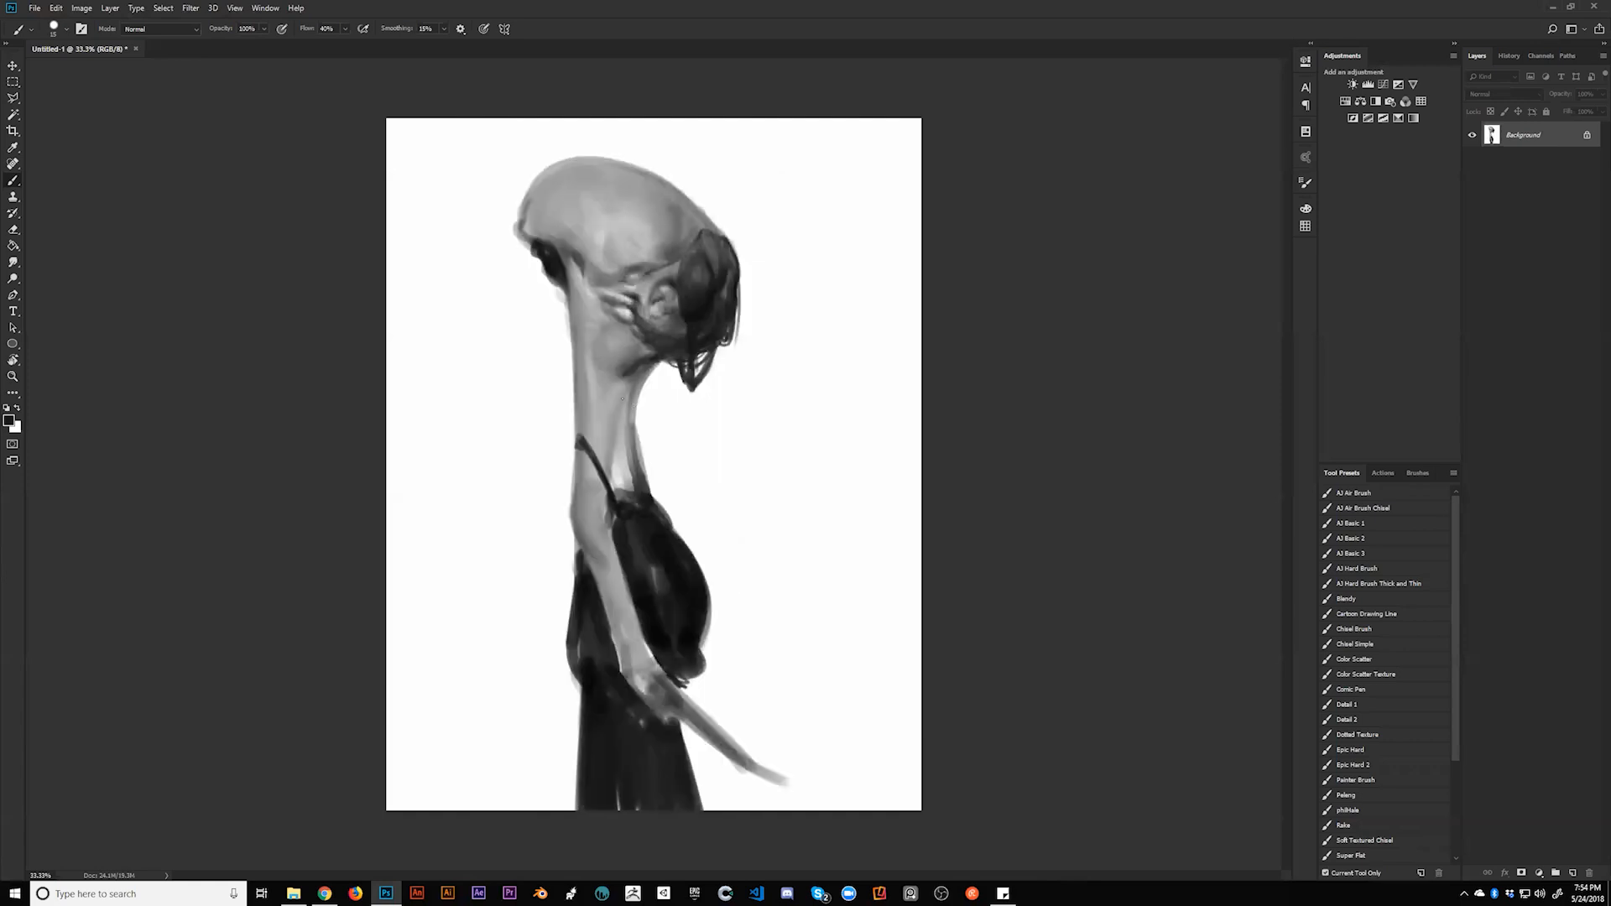
Step: Draw a dark looping strand and darker edge beneath the dome's front overhang, adjusting the brush size and sampling nearby tones
mouse_move(538, 246)
left_mouse_down()
mouse_move(549, 261)
mouse_move(523, 237)
left_mouse_up()
key("bracketright")
key("bracketright")
key("bracketright")
key("bracketright")
key("bracketright")
key("bracketright")
key("bracketright")
mouse_move(533, 243)
left_mouse_down()
mouse_move(534, 195)
mouse_move(524, 227)
mouse_move(550, 239)
left_mouse_up()
left_click(552, 235, "alt")
key("bracketright")
left_click(549, 255, "alt")
key("bracketleft")
key("bracketleft")
key("bracketleft")
key("bracketleft")
key("bracketleft")
key("bracketleft")
key("bracketleft")
key("bracketleft")
key("bracketleft")
key("bracketleft")
key("bracketright")
key("bracketright")
key("bracketright")
key("bracketright")
key("bracketright")
key("bracketright")
key("bracketright")
key("bracketright")
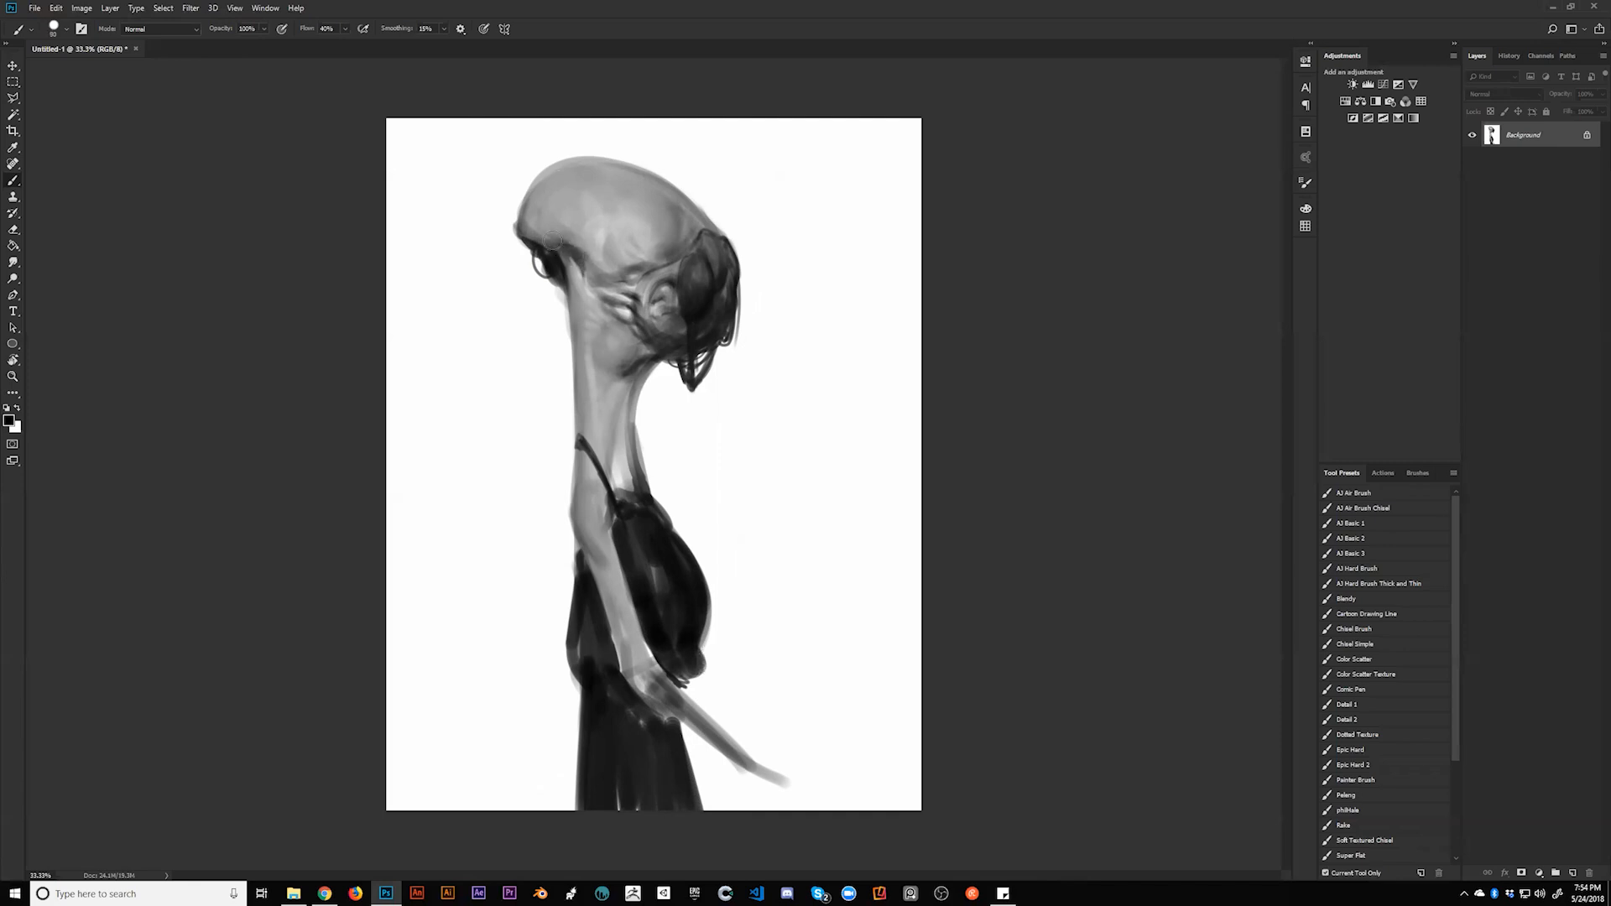
Step: Refine the creases between the dome and the upper shaft using sampled greys and black, and flip the canvas
left_click(550, 227, "alt")
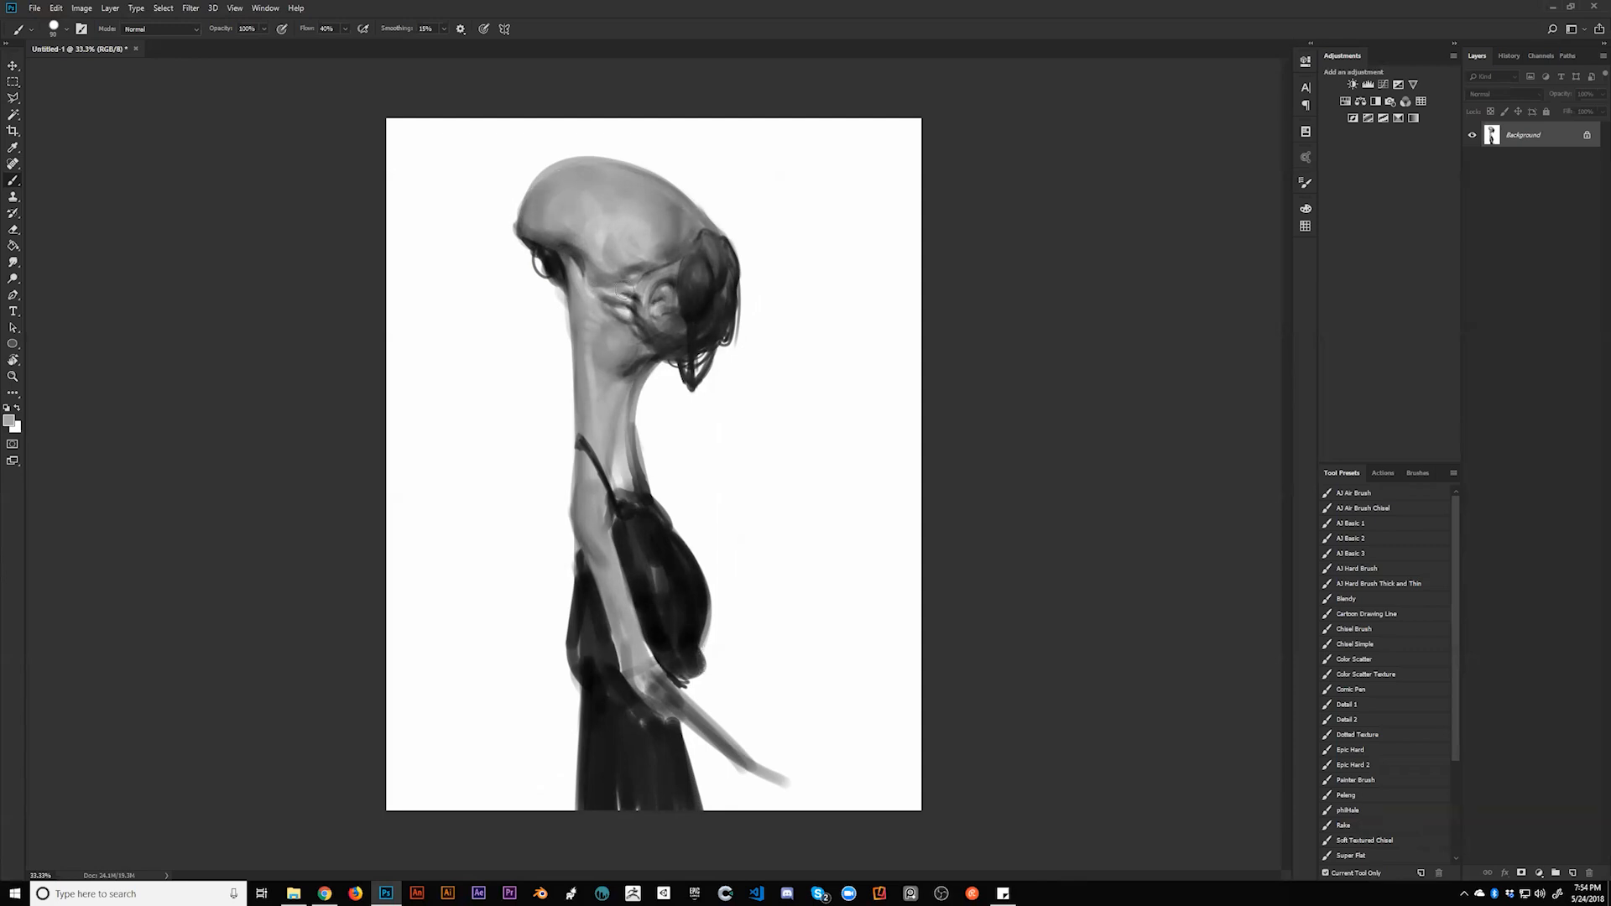
key("d")
mouse_move(611, 245)
left_mouse_down()
mouse_move(556, 227)
mouse_move(618, 278)
left_mouse_up()
key("bracketleft")
left_click(594, 299, "alt")
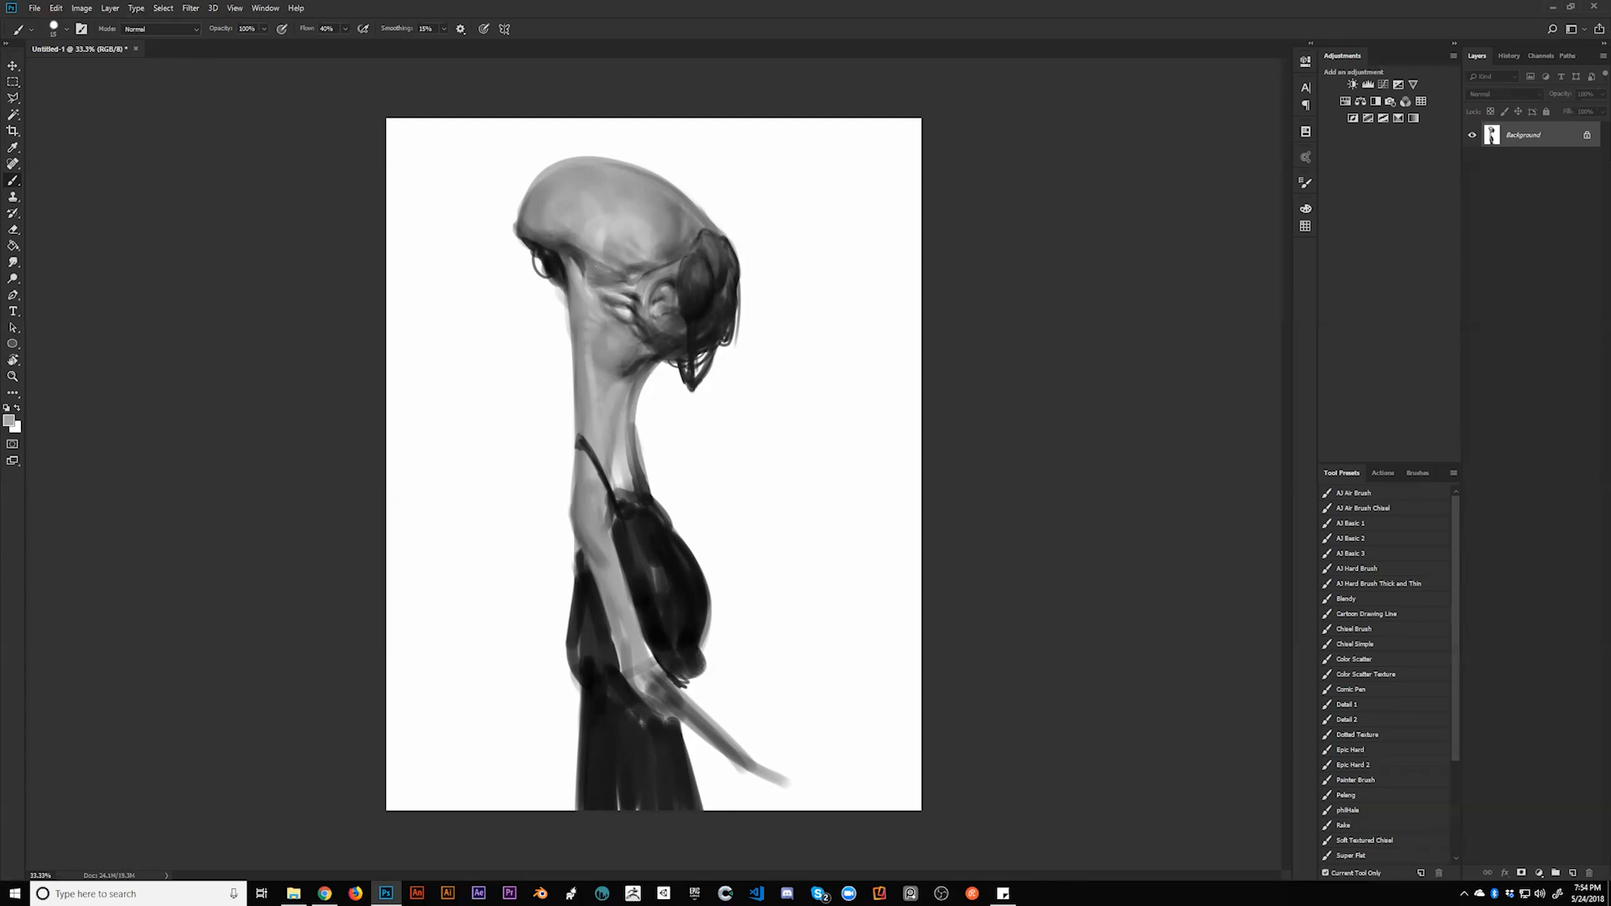
key("bracketright")
key("ctrl+f")
key("z")
left_click(673, 433, "alt")
left_click(673, 433, "alt")
double_click(677, 445)
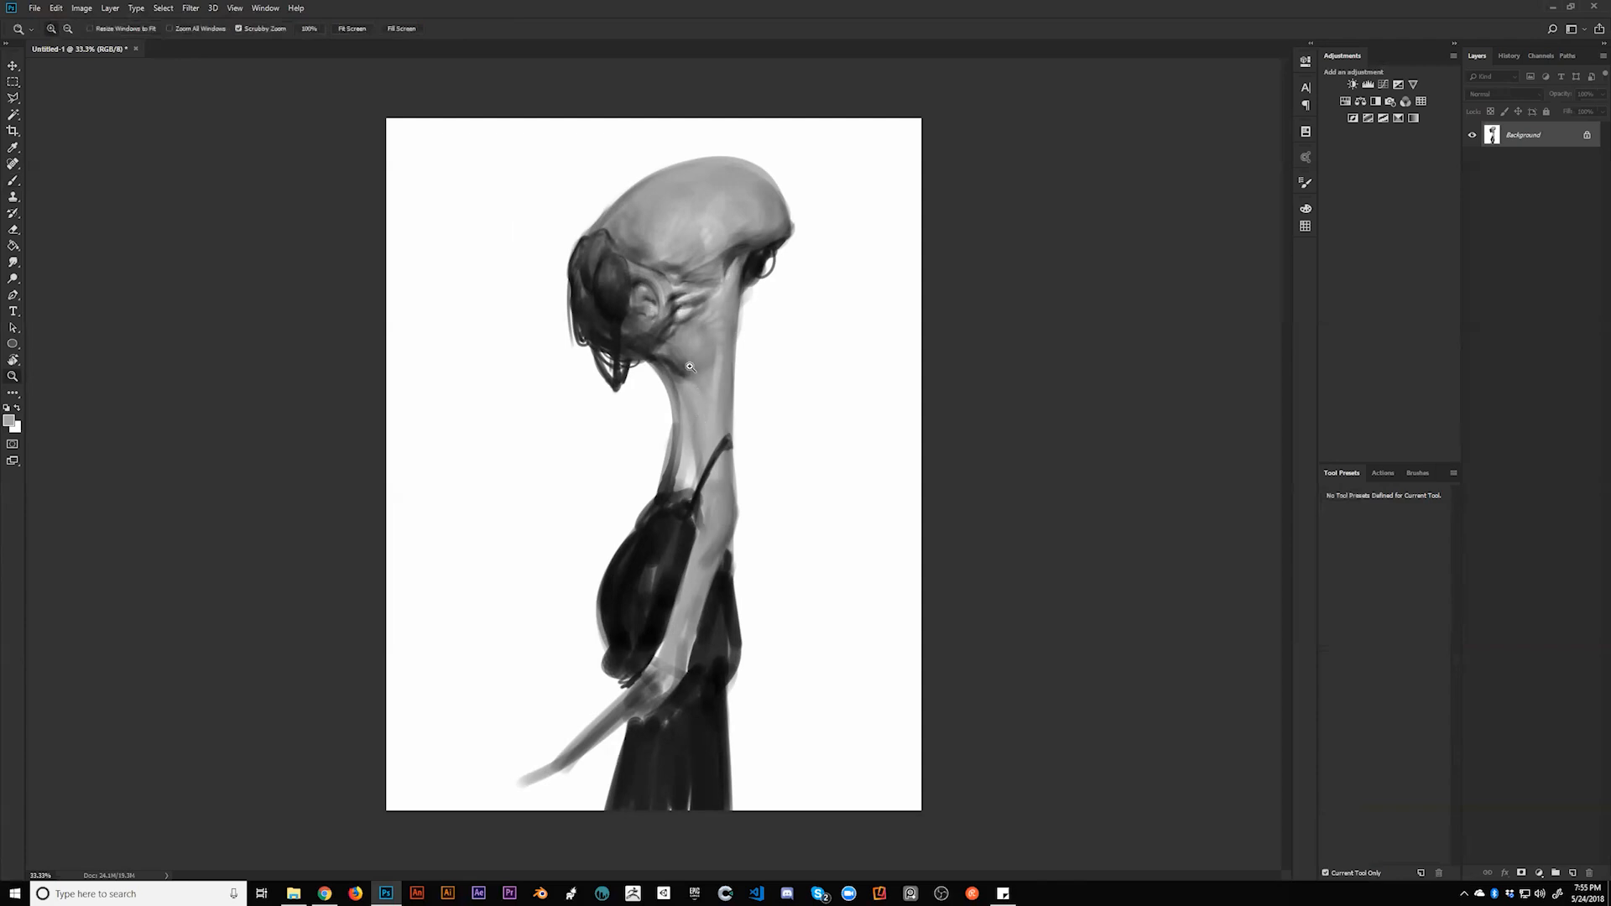
Step: Define the seam between the dome's rear edge and the dark rounded mass with black strokes, varying the brush size
key("b")
key("bracketleft")
key("d")
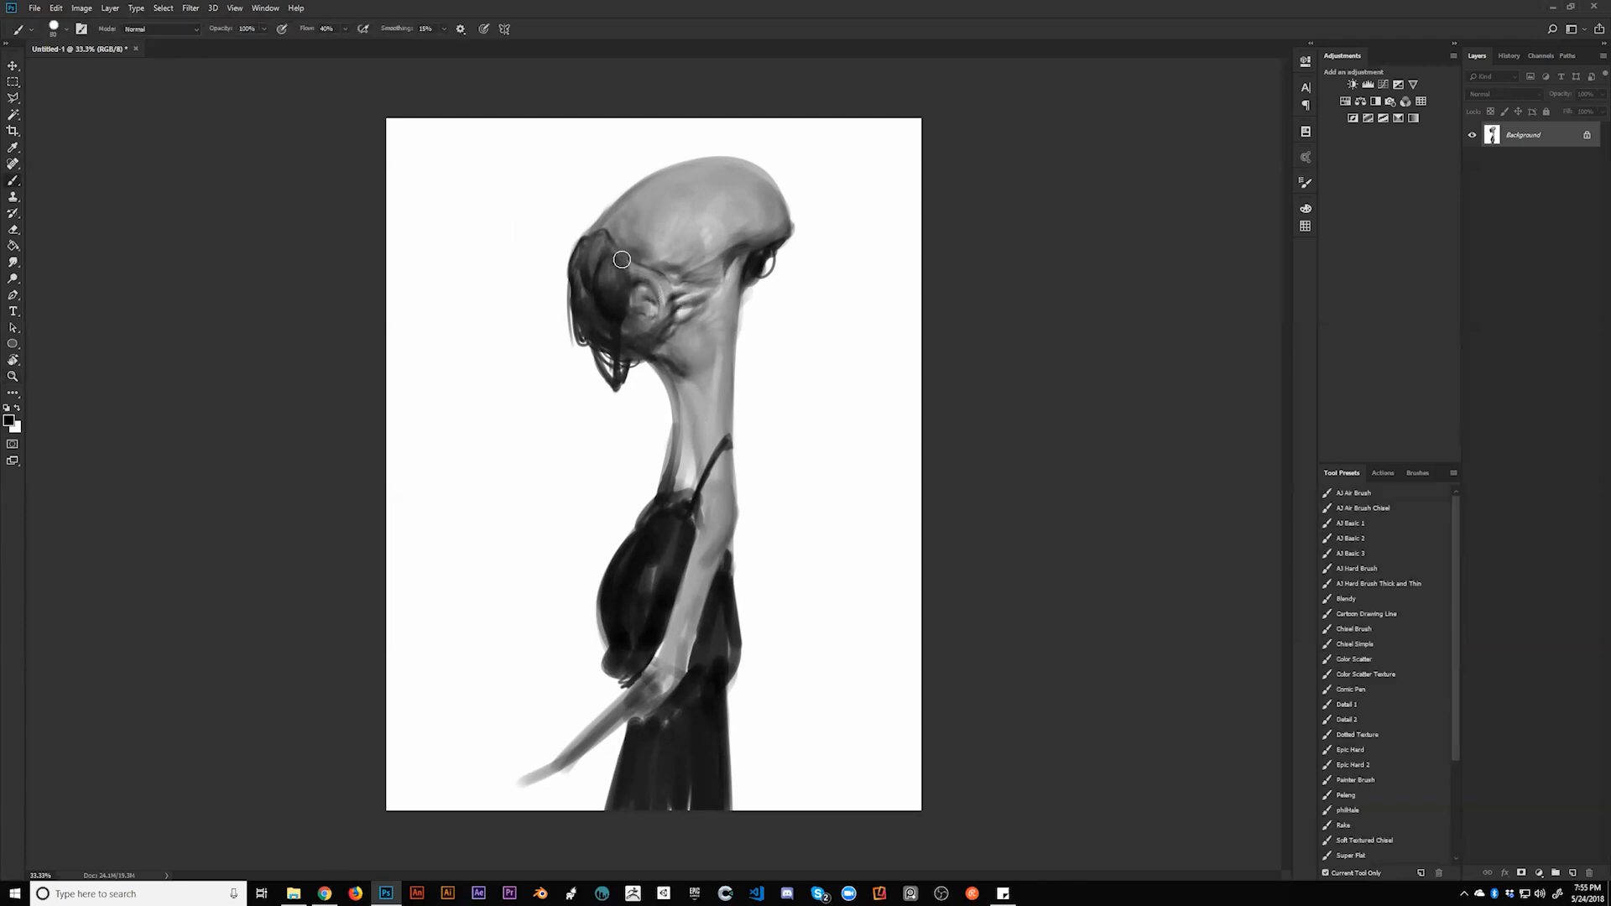
key("x")
key("bracketleft")
key("bracketleft")
key("bracketleft")
key("bracketleft")
key("bracketleft")
key("bracketleft")
key("x")
key("bracketright")
key("bracketright")
key("bracketleft")
key("bracketleft")
key("bracketleft")
key("bracketright")
key("bracketright")
Step: Shade the dome's rear slope above the dark mass with sampled greys, and flip the canvas
left_click(628, 214, "alt")
left_click(625, 217, "alt")
mouse_move(626, 215)
left_mouse_down()
mouse_move(656, 177)
mouse_move(608, 223)
mouse_move(635, 247)
mouse_move(666, 182)
mouse_move(644, 202)
mouse_move(693, 172)
left_mouse_up()
left_click(650, 225, "alt")
left_click(628, 213, "alt")
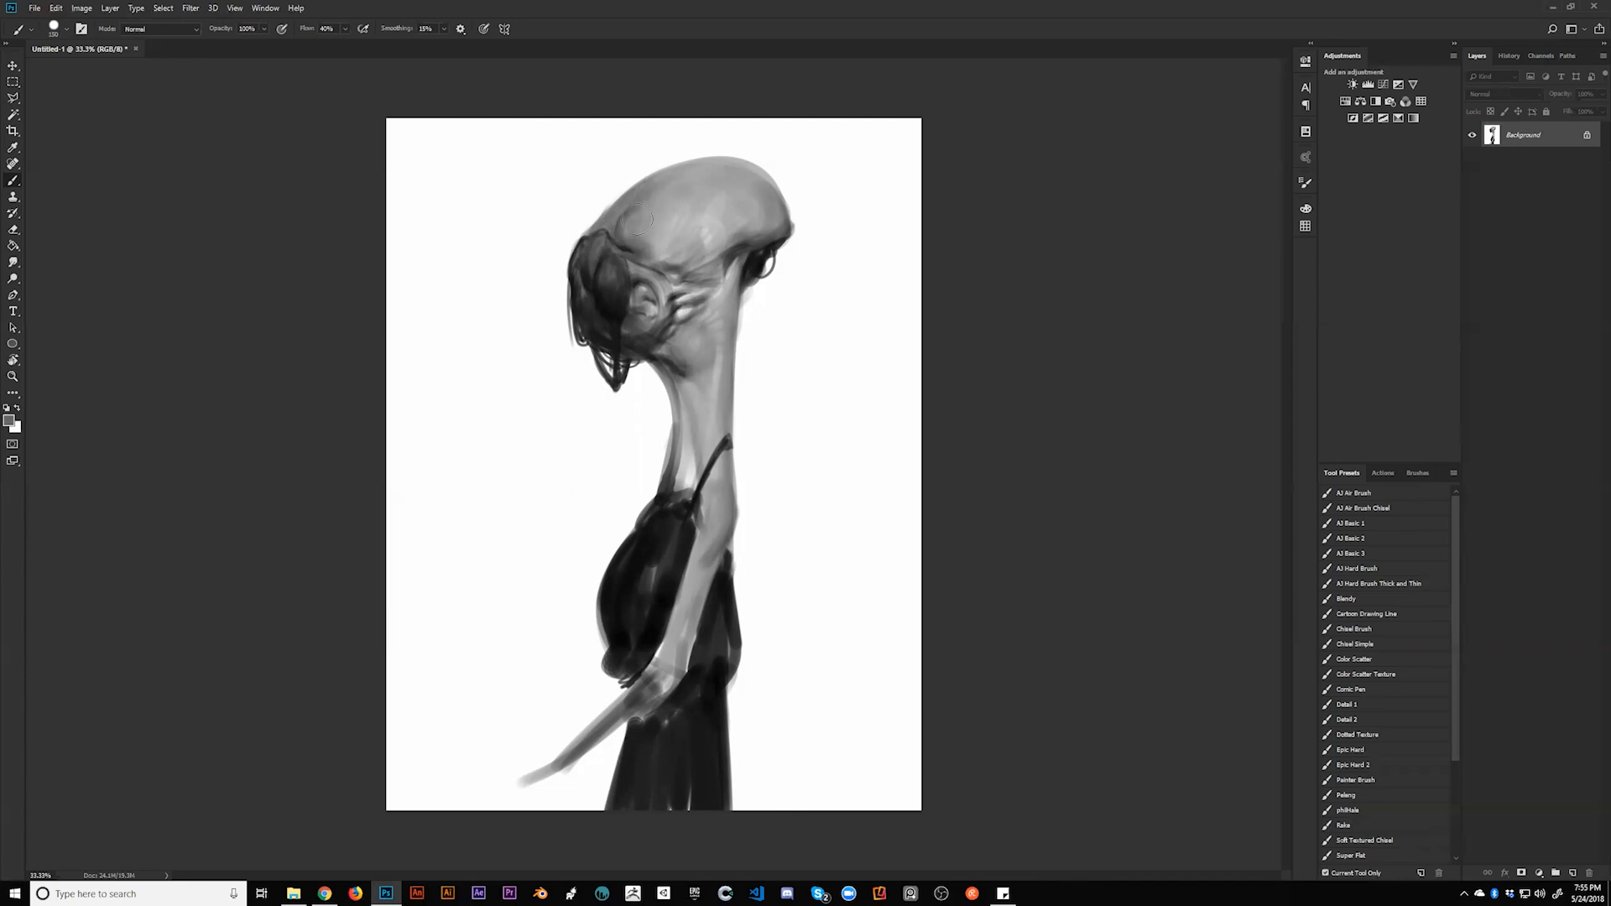
key("bracketleft")
key("bracketleft")
key("bracketleft")
key("bracketleft")
key("bracketleft")
key("bracketleft")
key("bracketleft")
key("bracketleft")
key("bracketright")
key("bracketright")
key("bracketright")
key("bracketright")
key("bracketright")
key("bracketright")
key("ctrl+shift+h")
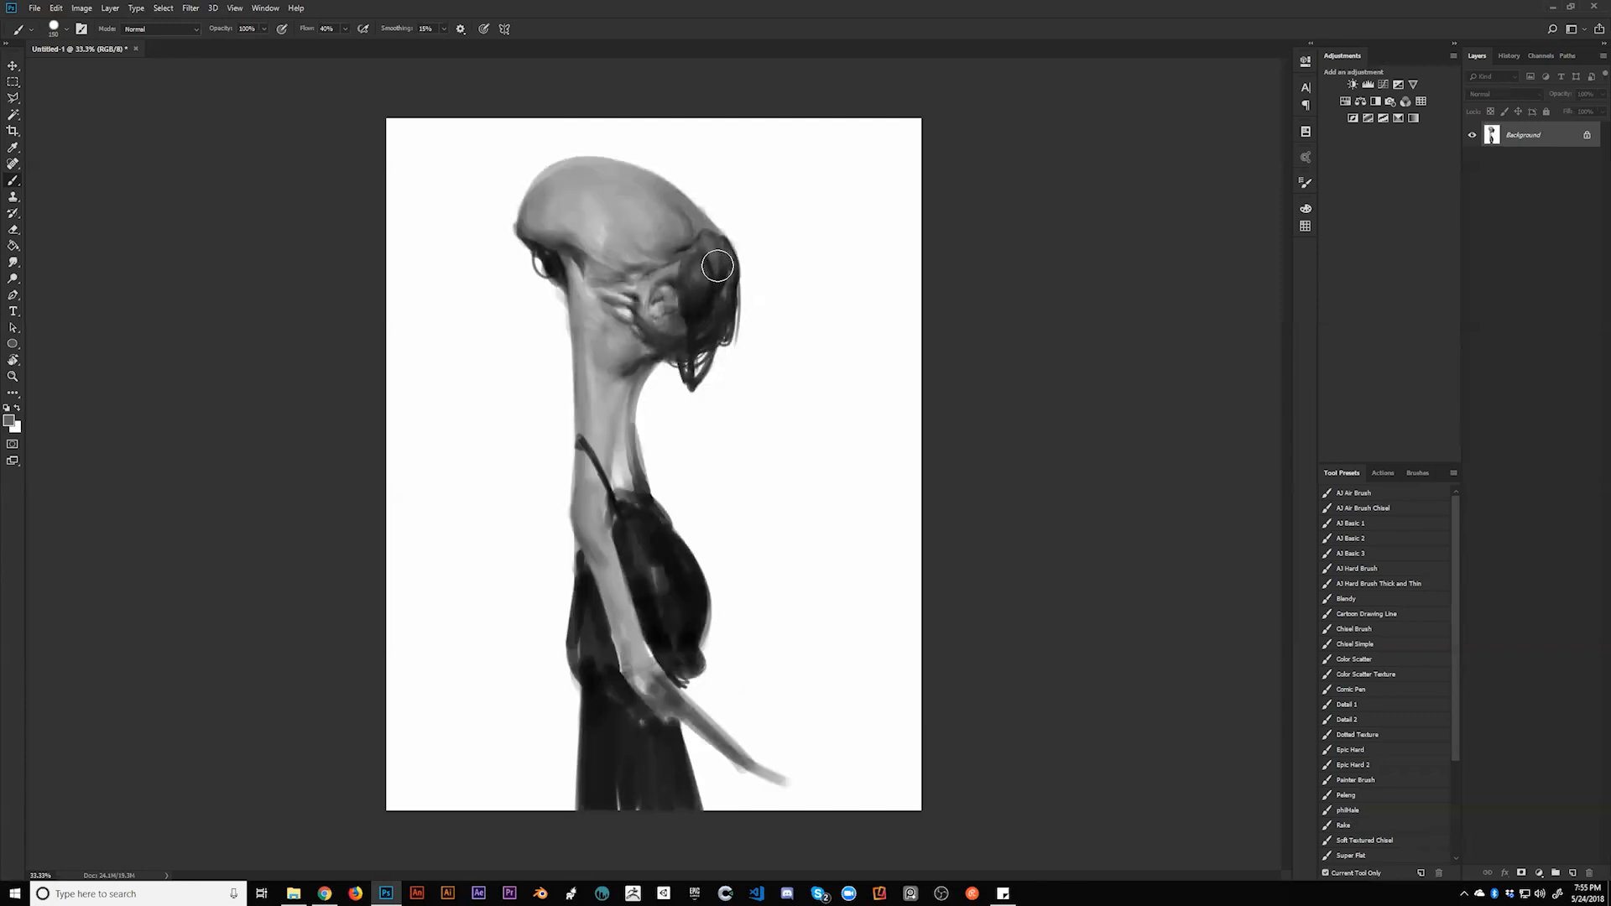
Step: Paint short dark creases where the dome's front overhang meets the top of the shaft, using a small brush
key("bracketleft")
key("bracketleft")
key("bracketleft")
key("bracketleft")
key("bracketleft")
key("bracketleft")
key("bracketleft")
key("bracketleft")
key("bracketleft")
key("bracketright")
key("bracketright")
key("bracketright")
key("bracketright")
key("bracketright")
key("bracketright")
key("bracketleft")
key("bracketleft")
key("bracketleft")
key("bracketleft")
key("bracketleft")
key("bracketleft")
key("bracketleft")
key("bracketleft")
key("bracketleft")
key("bracketleft")
key("bracketleft")
key("bracketleft")
key("bracketleft")
key("bracketleft")
key("bracketleft")
mouse_move(570, 234)
left_mouse_down()
mouse_move(610, 284)
mouse_move(653, 263)
mouse_move(578, 256)
mouse_move(580, 272)
mouse_move(554, 235)
mouse_move(565, 244)
left_mouse_up()
Step: Rework the folds beside the ear-like form under the dome, and set the foreground colour to white
key("bracketright")
key("bracketright")
key("bracketright")
mouse_move(617, 323)
left_mouse_down()
mouse_move(620, 293)
mouse_move(601, 290)
mouse_move(636, 311)
left_mouse_up()
key("d")
key("x")
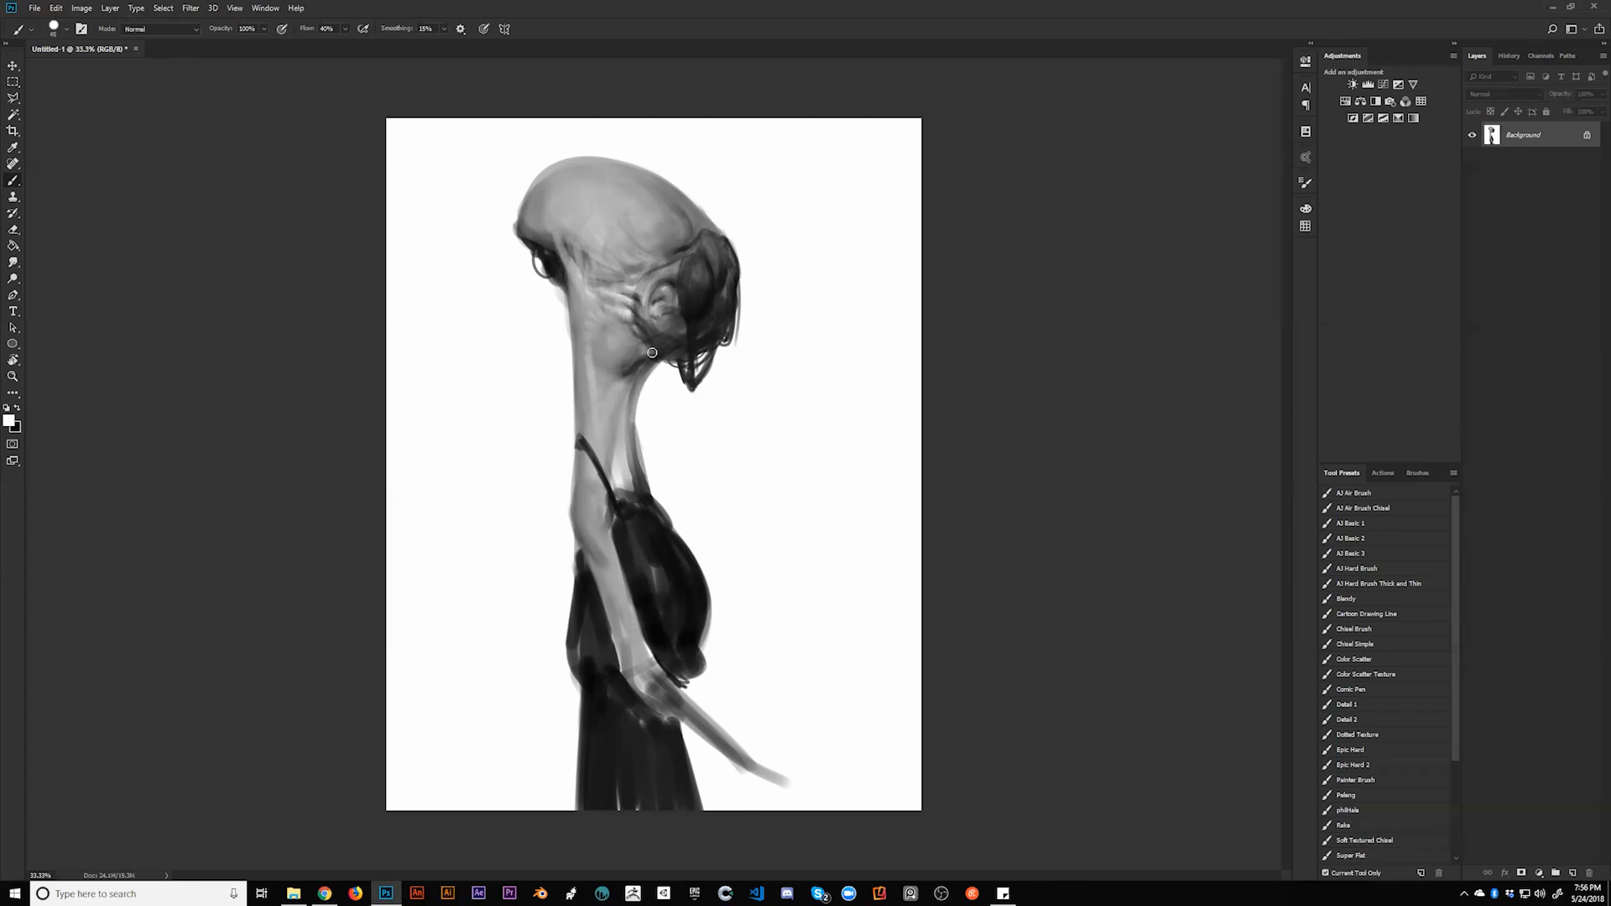
Step: Add fine wrinkle lines to the upper shaft below the ear-like form with a small brush, and flip the canvas
key("bracketleft")
key("bracketleft")
key("bracketleft")
key("bracketleft")
key("bracketright")
key("x")
key("bracketleft")
key("bracketleft")
key("ctrl+f")
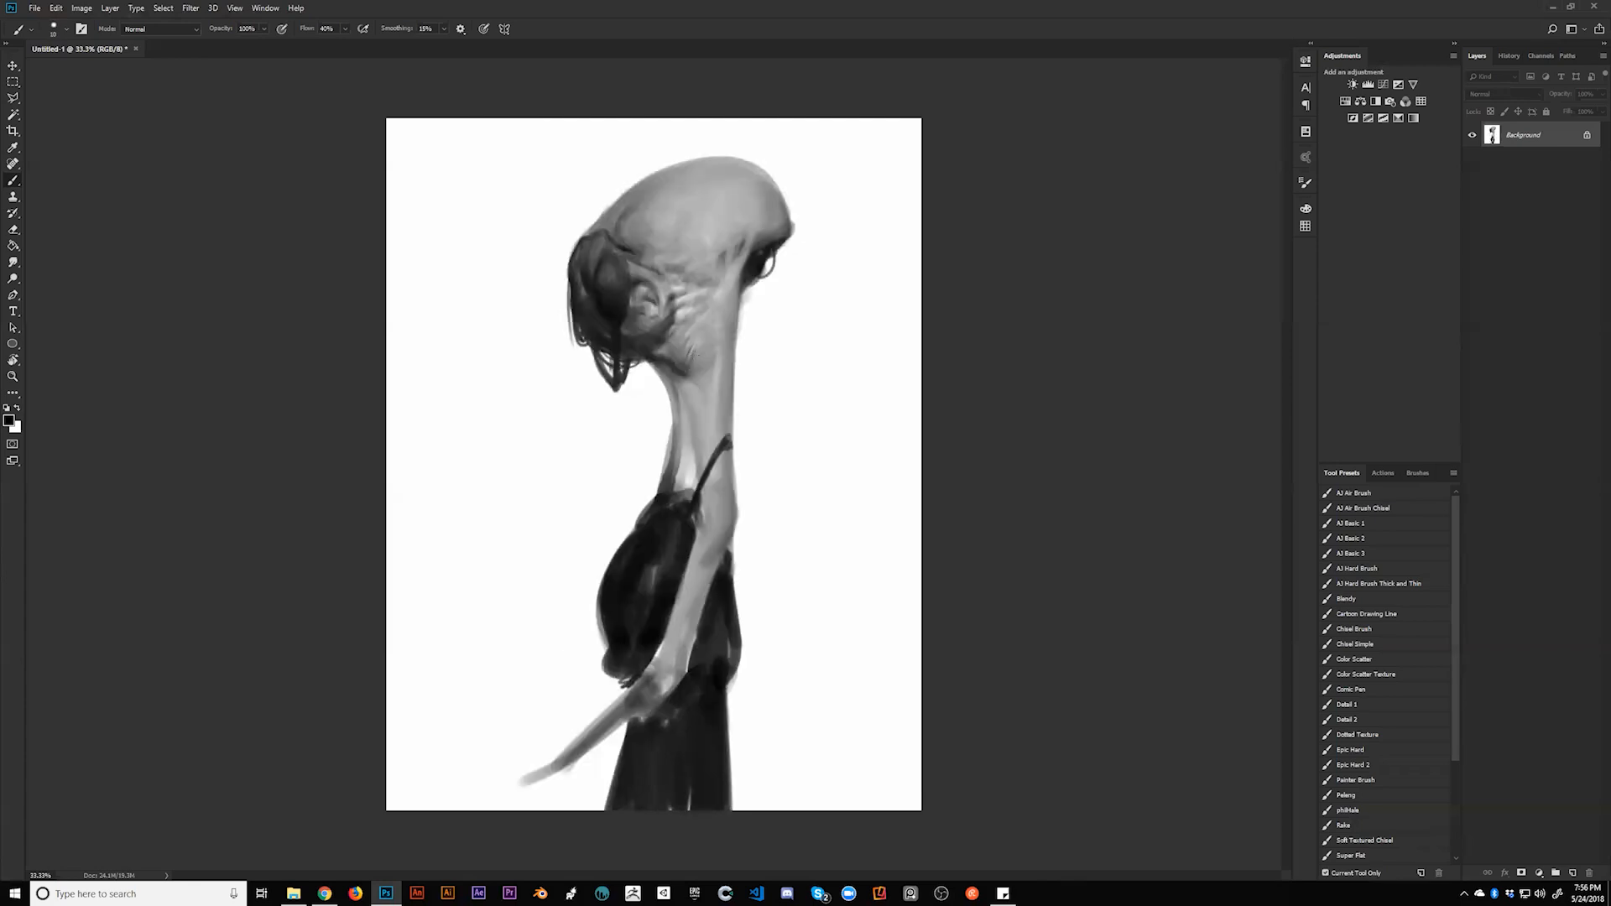
Step: Deepen the wrinkles and add a small dark spot on the shaft below the ear-like form, and flip the canvas
key("bracketright")
key("bracketright")
key("bracketright")
key("bracketleft")
key("bracketleft")
key("bracketleft")
key("bracketright")
key("bracketright")
key("bracketright")
key("bracketright")
key("bracketright")
key("bracketright")
key("bracketright")
key("bracketright")
key("bracketright")
key("ctrl+shift+h")
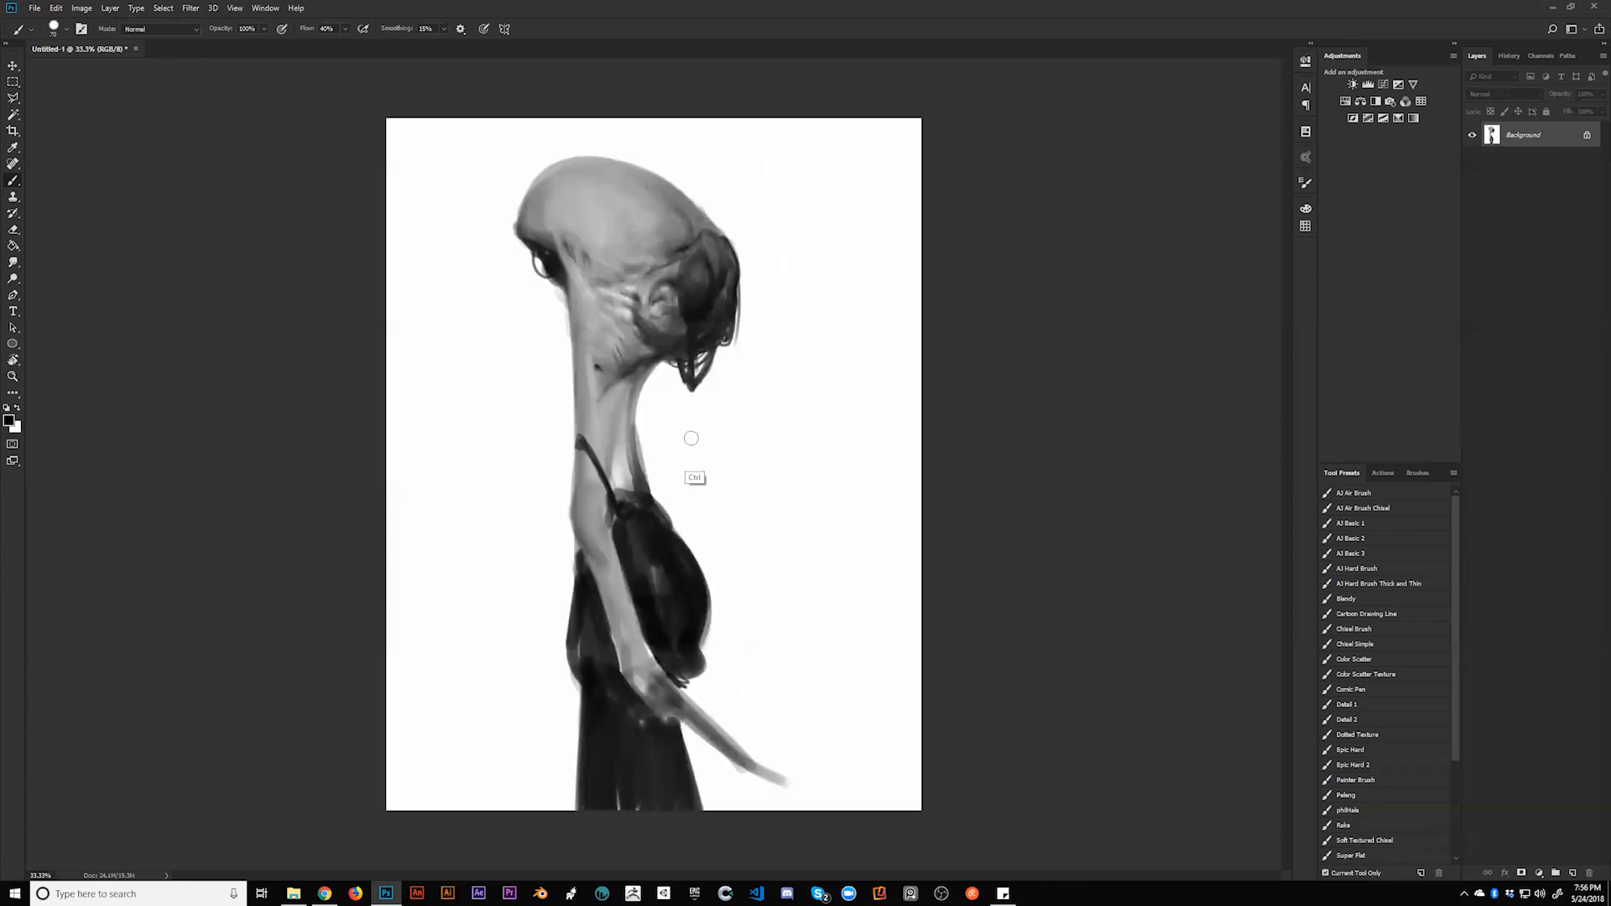
Step: Add small dark marks on the upper shaft beside the folds, alternating between smaller and larger brush sizes
key("bracketleft")
key("bracketleft")
key("bracketleft")
key("bracketleft")
key("bracketleft")
key("bracketleft")
key("bracketleft")
key("bracketright")
key("bracketright")
key("bracketright")
key("bracketright")
key("bracketright")
key("bracketright")
key("bracketright")
key("bracketright")
key("bracketleft")
key("bracketleft")
key("bracketleft")
key("bracketright")
Step: Refine the lighter ridges between the wrinkles on the upper shaft with sampled greys and a small brush
left_click(591, 311, "alt")
left_click(630, 321, "alt")
key("[")
key("bracketleft")
key("bracketleft")
key("bracketleft")
key("bracketleft")
key("bracketleft")
key("bracketright")
key("bracketright")
key("bracketright")
key("bracketleft")
key("bracketleft")
key("bracketleft")
key("bracketright")
key("bracketright")
key("bracketright")
key("bracketleft")
key("bracketright")
key("bracketright")
key("bracketright")
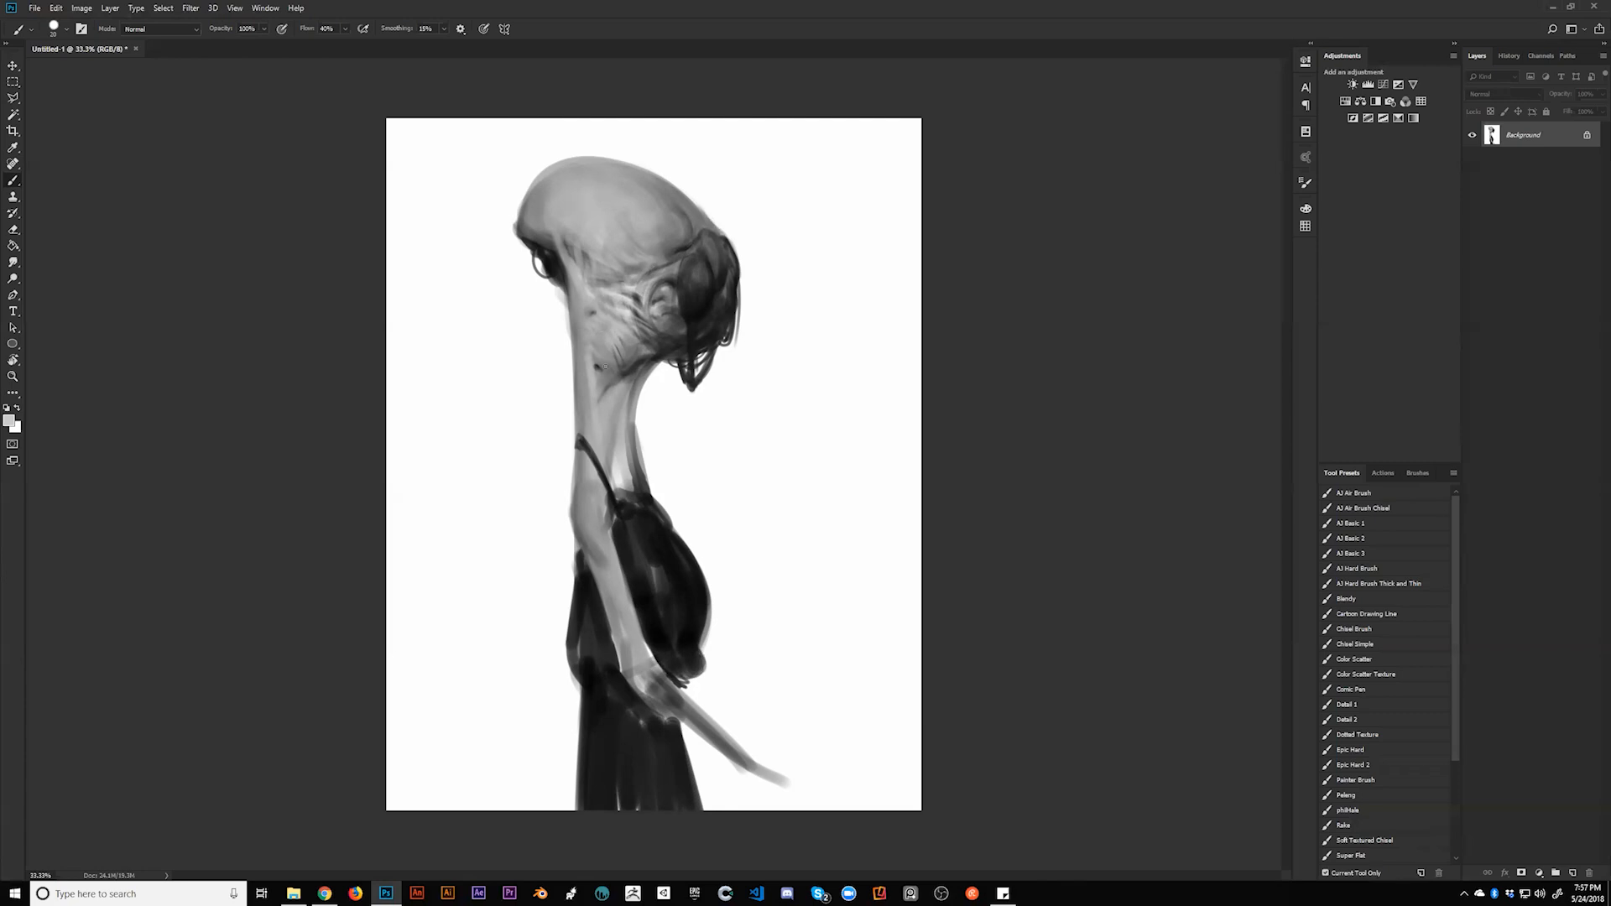
Step: Darken the recesses around the ear-like form with black, and flip the canvas
key("d")
key("bracketleft")
key("bracketleft")
key("bracketright")
key("bracketright")
key("h")
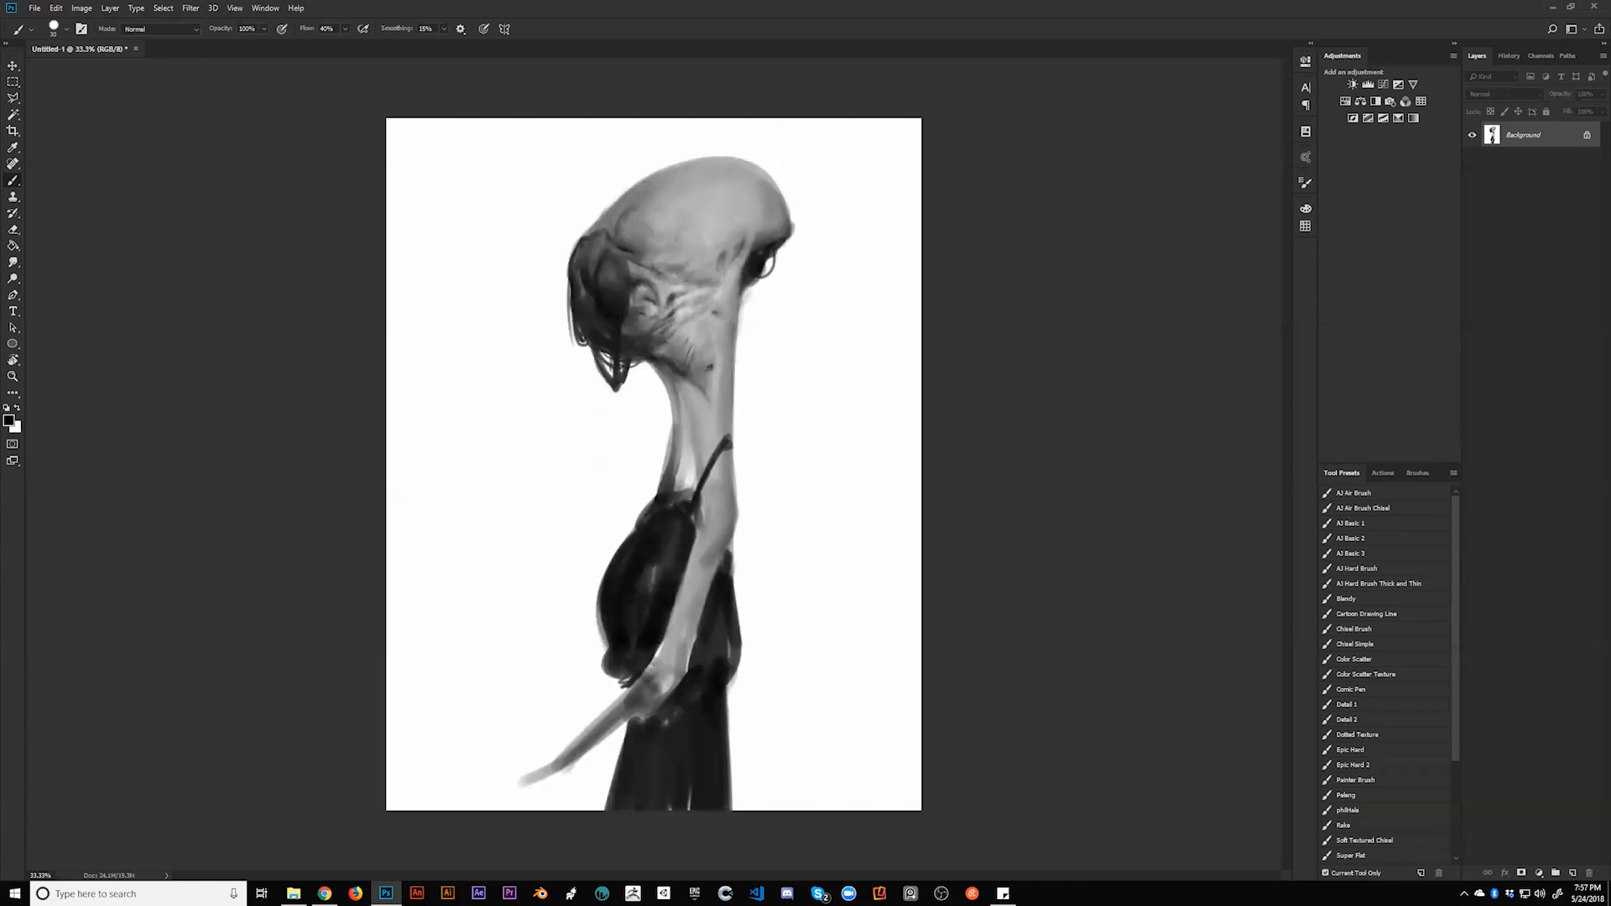
Step: Smooth the neck's shading and front contour using greys and background white sampled from the canvas, and flip the canvas
left_click(674, 419, "alt")
mouse_move(676, 381)
left_mouse_down()
mouse_move(666, 479)
mouse_move(676, 454)
mouse_move(674, 468)
left_mouse_up()
left_click_drag(683, 436, 686, 482)
left_click(640, 456, "alt")
left_click_drag(659, 429, 654, 484)
key("F2")
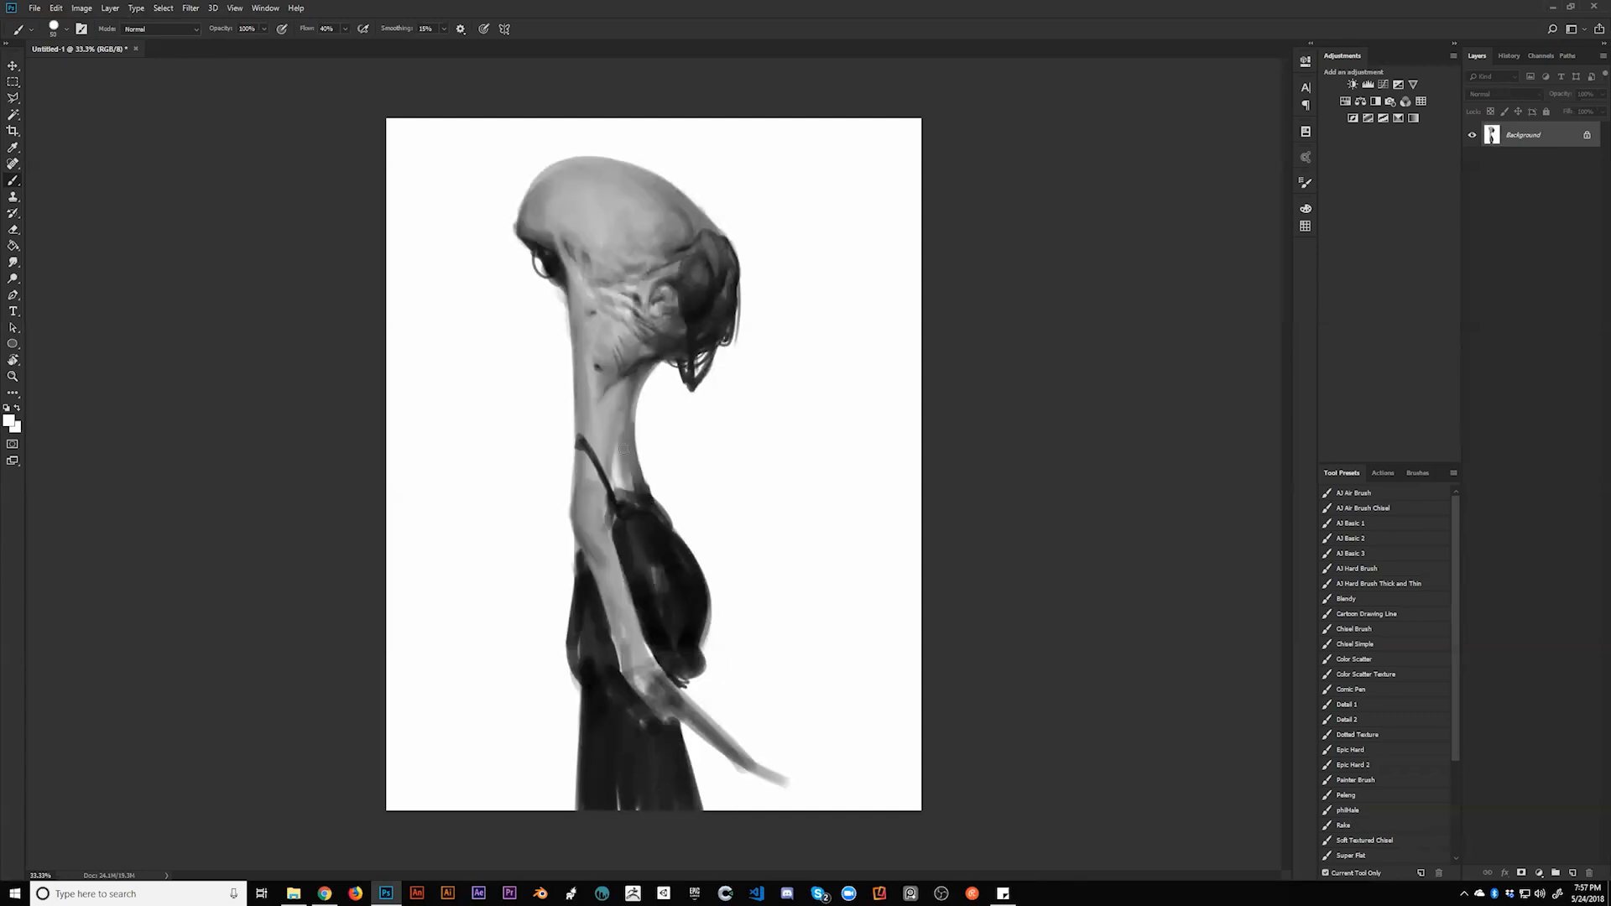
Step: Clean up the neckline where the neck meets the dress, and extend the dress's dark front edge with a small brush
left_click(640, 470, "alt")
left_click(632, 513, "alt")
left_click_drag(620, 497, 634, 506)
key("bracketleft")
key("bracketleft")
key("bracketleft")
key("bracketleft")
key("bracketleft")
key("bracketleft")
key("bracketleft")
key("bracketleft")
key("bracketleft")
key("bracketleft")
key("bracketright")
key("bracketright")
key("bracketright")
key("bracketright")
key("bracketright")
key("bracketright")
mouse_move(649, 500)
left_mouse_down()
mouse_move(672, 527)
mouse_move(649, 503)
mouse_move(682, 540)
mouse_move(702, 622)
mouse_move(697, 571)
mouse_move(706, 644)
left_mouse_up()
Step: Darken the dress's torso folds and the back of the skirt with a larger black brush
key("bracketright")
key("bracketright")
key("bracketright")
key("bracketright")
key("bracketright")
key("bracketright")
key("bracketright")
key("bracketright")
left_click_drag(655, 555, 658, 608)
mouse_move(647, 553)
left_mouse_down()
mouse_move(652, 583)
mouse_move(640, 572)
left_mouse_up()
mouse_move(582, 665)
left_mouse_down()
mouse_move(601, 666)
mouse_move(620, 732)
mouse_move(641, 721)
mouse_move(572, 657)
mouse_move(603, 691)
mouse_move(587, 879)
left_mouse_up()
key("bracketleft")
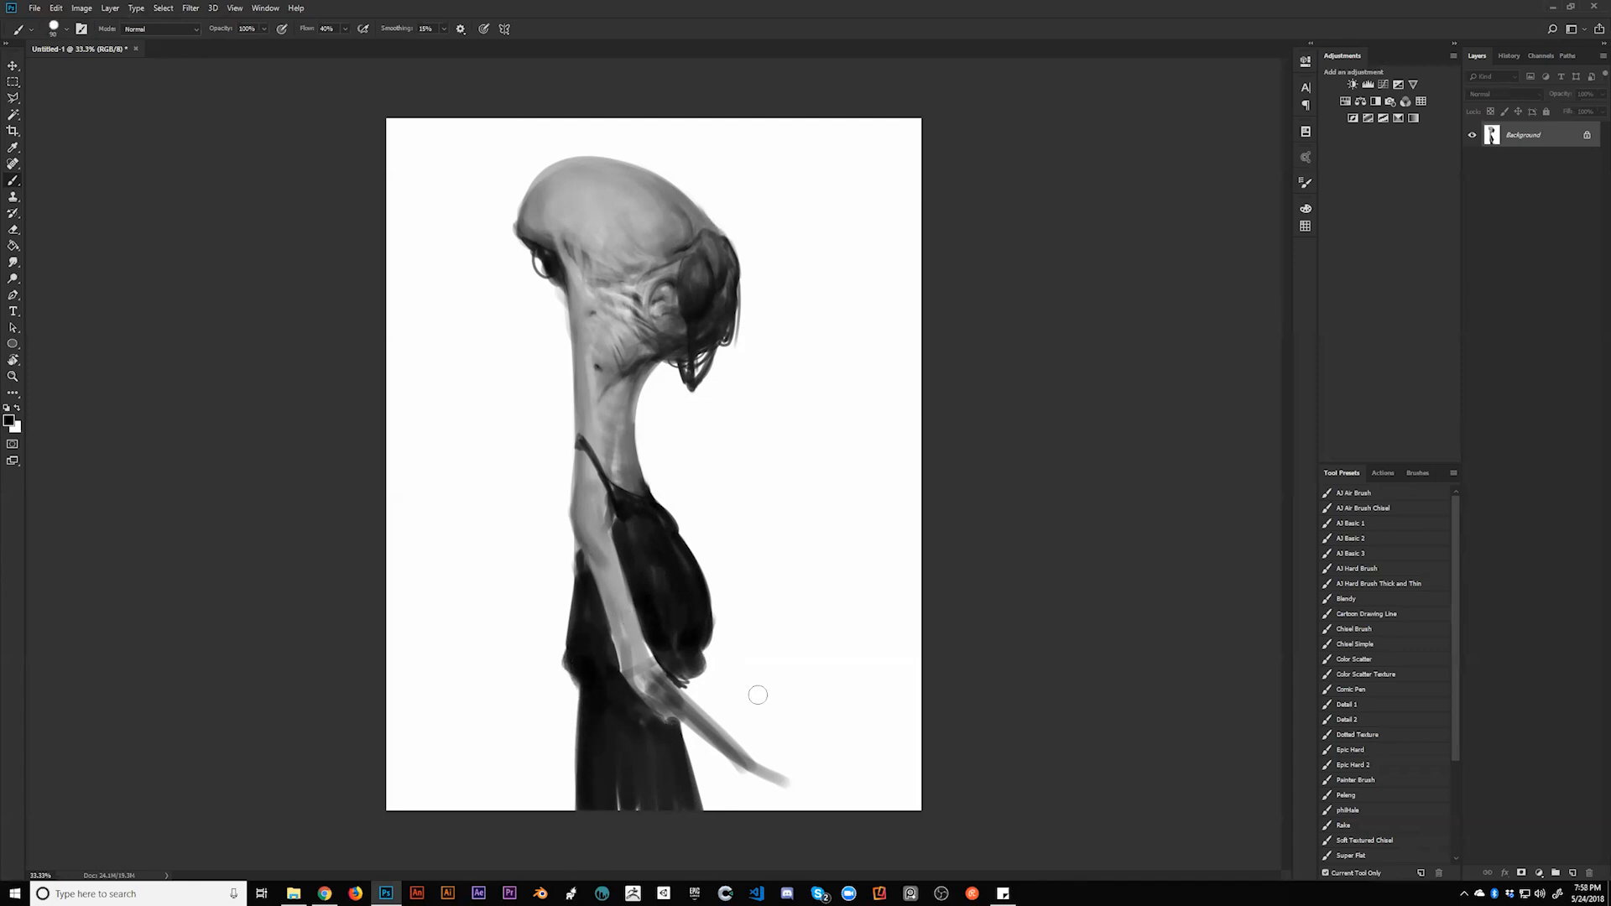
Step: Extend the forearm in sampled grey past its tapered tip down to the canvas's lower edge, and trim its outline
left_click(669, 698, "alt")
mouse_move(651, 688)
left_mouse_down()
mouse_move(784, 804)
mouse_move(731, 755)
mouse_move(785, 810)
left_mouse_up()
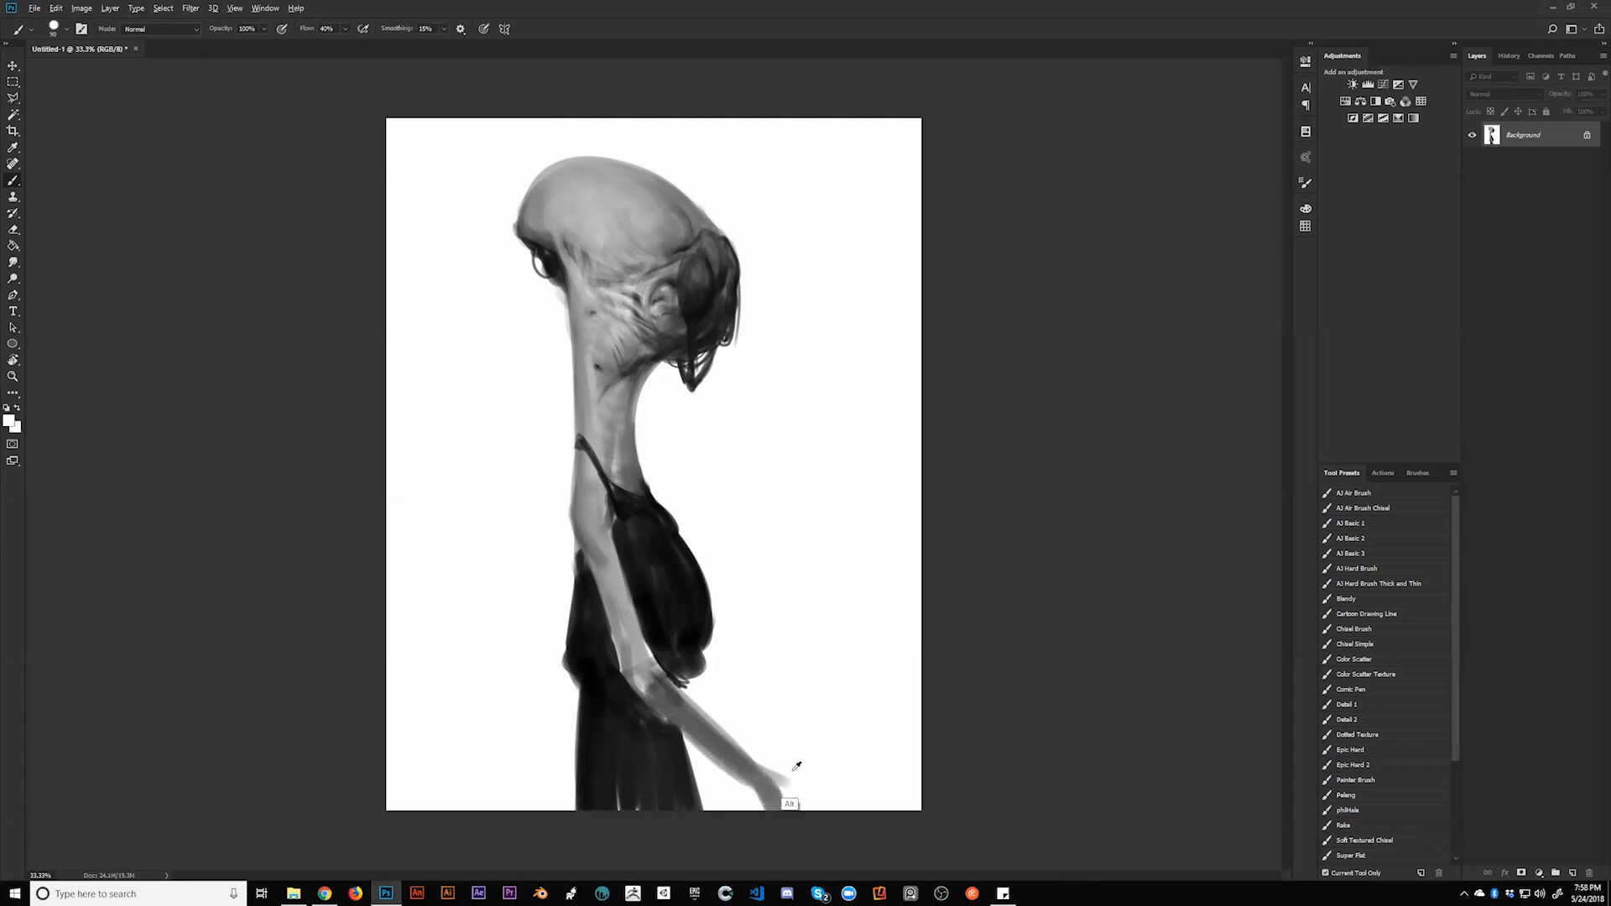
mouse_move(752, 742)
left_mouse_down()
mouse_move(792, 779)
mouse_move(713, 708)
mouse_move(793, 783)
left_mouse_up()
Step: Reshade the arm from the upper arm to the elbow with greys sampled along its length
mouse_move(637, 671)
left_mouse_down()
mouse_move(690, 723)
mouse_move(627, 667)
mouse_move(692, 730)
mouse_move(616, 661)
mouse_move(623, 616)
mouse_move(640, 690)
mouse_move(614, 585)
mouse_move(642, 673)
mouse_move(620, 596)
mouse_move(637, 679)
mouse_move(583, 556)
left_mouse_up()
left_click(663, 701, "alt")
left_click(638, 696, "alt")
left_click(600, 592, "alt")
left_click_drag(605, 625, 630, 696)
left_click_drag(594, 593, 638, 670)
left_click(633, 660, "alt")
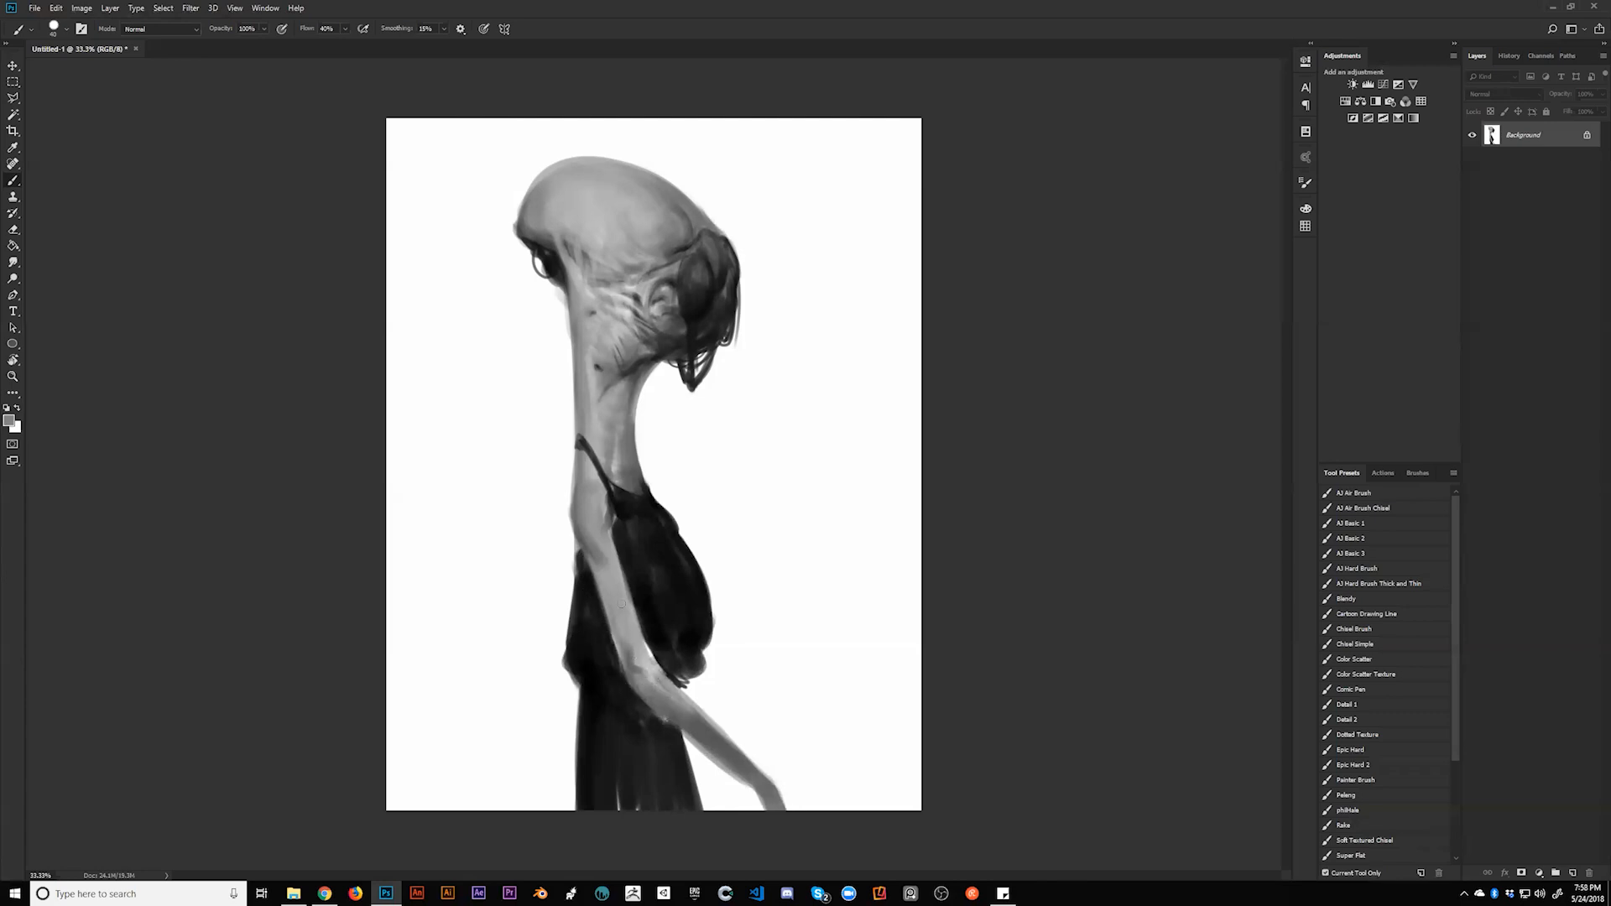
Step: Refine the tones on the inner arm and at the elbow with a sampled grey, and flip the canvas
left_click(642, 647, "alt")
left_click_drag(632, 660, 631, 607)
mouse_move(651, 691)
left_mouse_down()
mouse_move(635, 677)
mouse_move(662, 703)
left_mouse_up()
key("ctrl+shift+h")
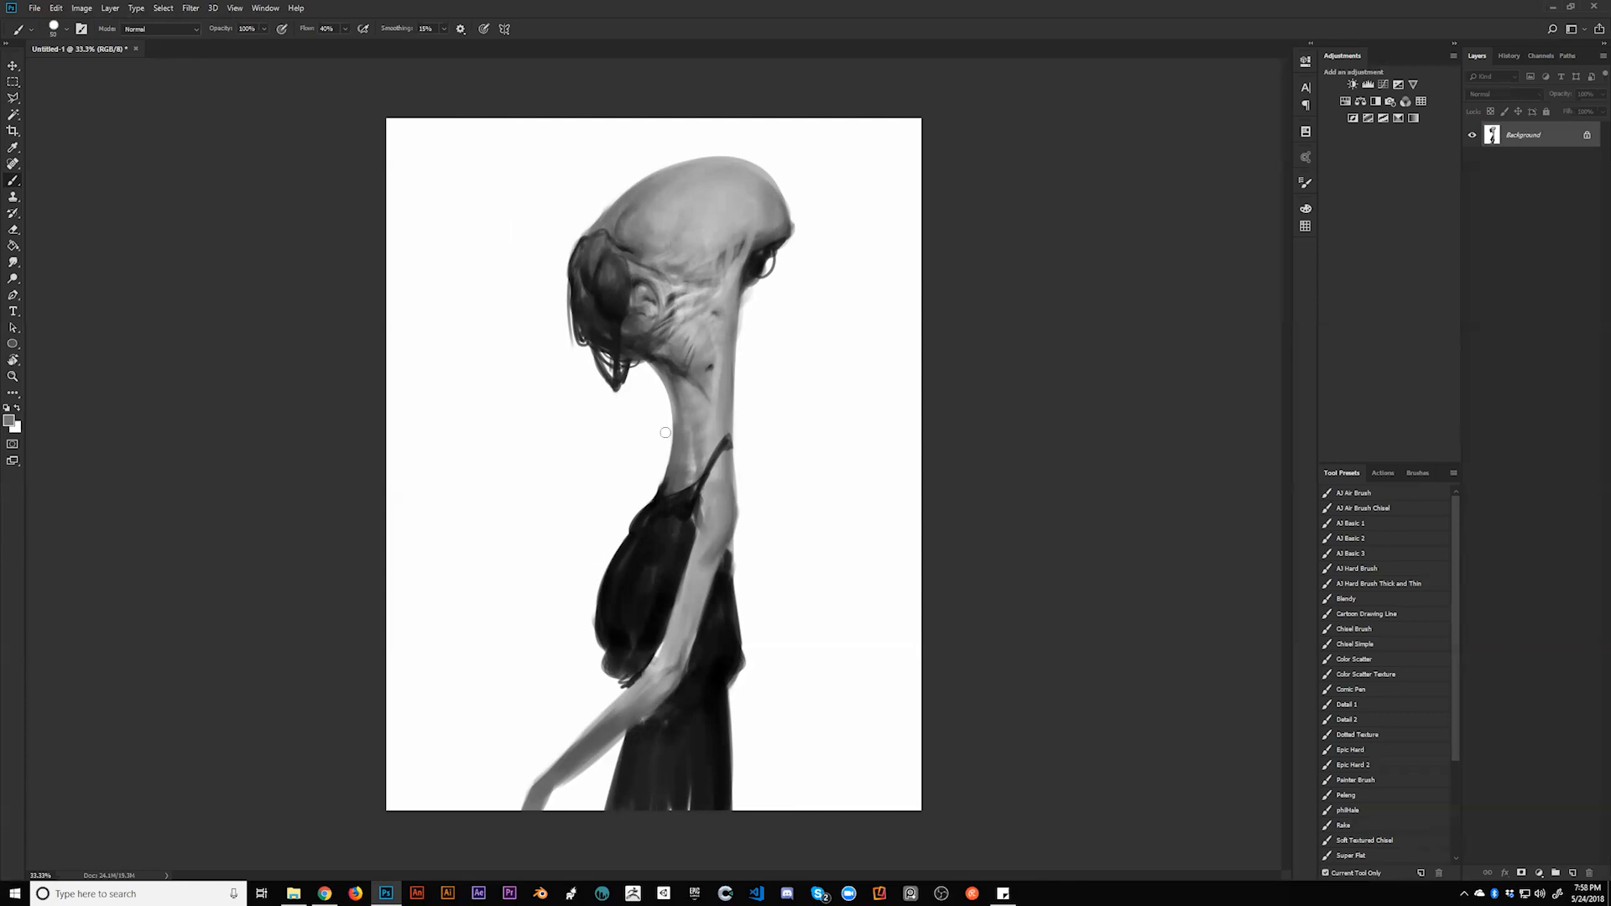
Step: Paint a lighter grey second forearm beside the first, undo the last strokes, and flip the canvas
key("alt")
mouse_move(555, 742)
left_mouse_down()
mouse_move(613, 682)
mouse_move(562, 746)
mouse_move(600, 677)
mouse_move(516, 805)
mouse_move(628, 698)
left_mouse_up()
left_click(596, 732, "alt")
mouse_move(668, 645)
left_mouse_down()
mouse_move(698, 549)
mouse_move(681, 638)
left_mouse_up()
key("ctrl+alt+z")
key("ctrl+alt+z")
key("ctrl+alt+z")
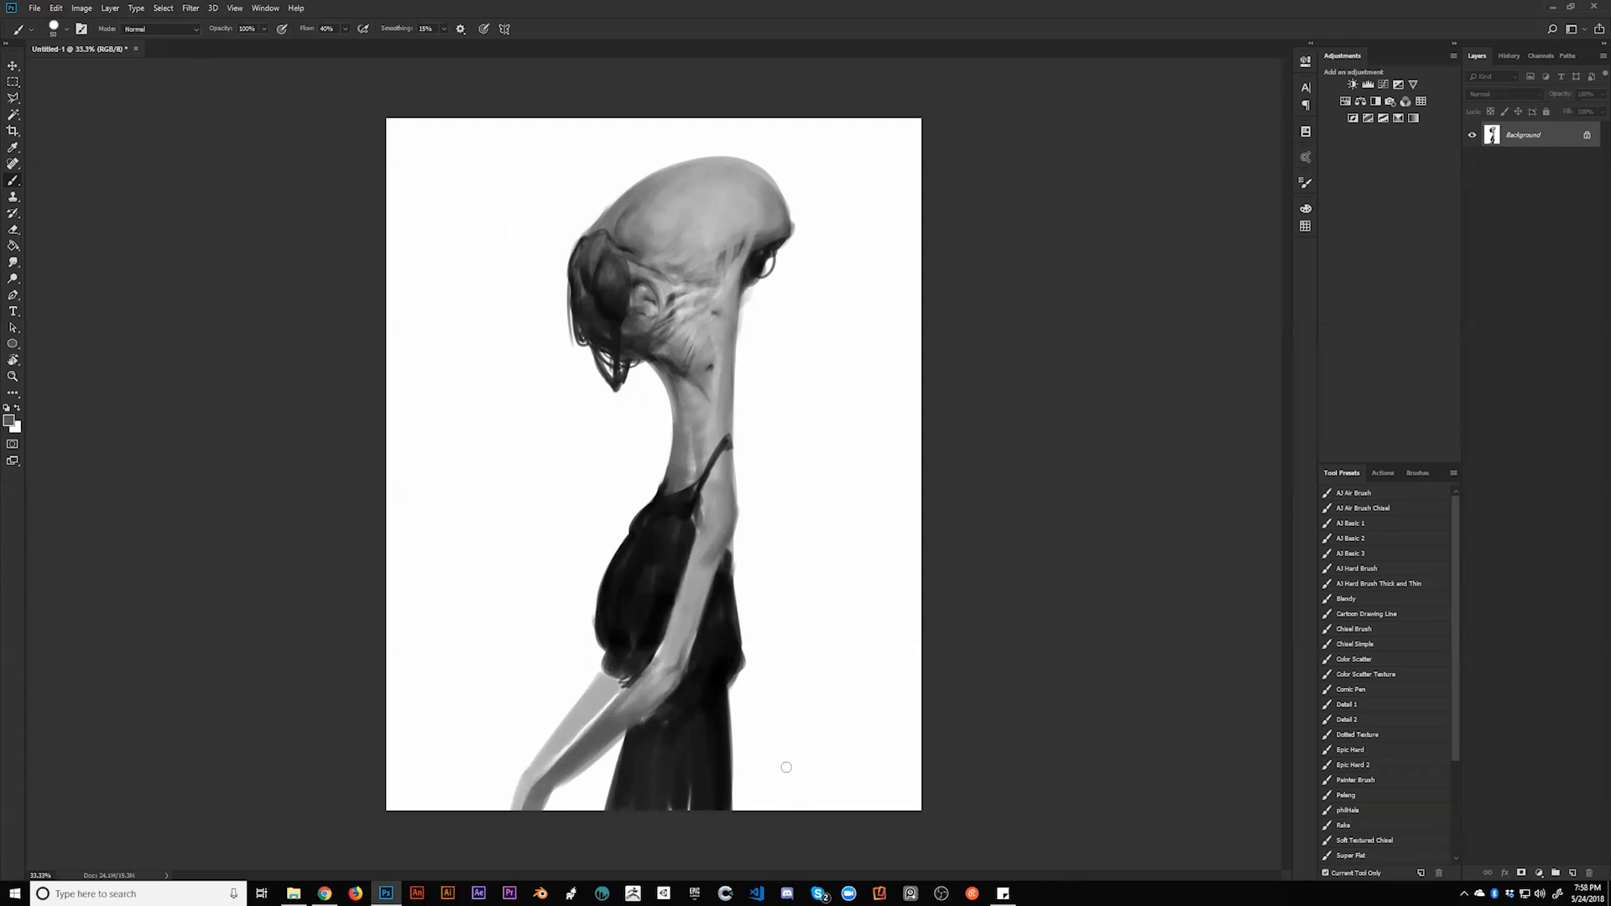
key("ctrl+f")
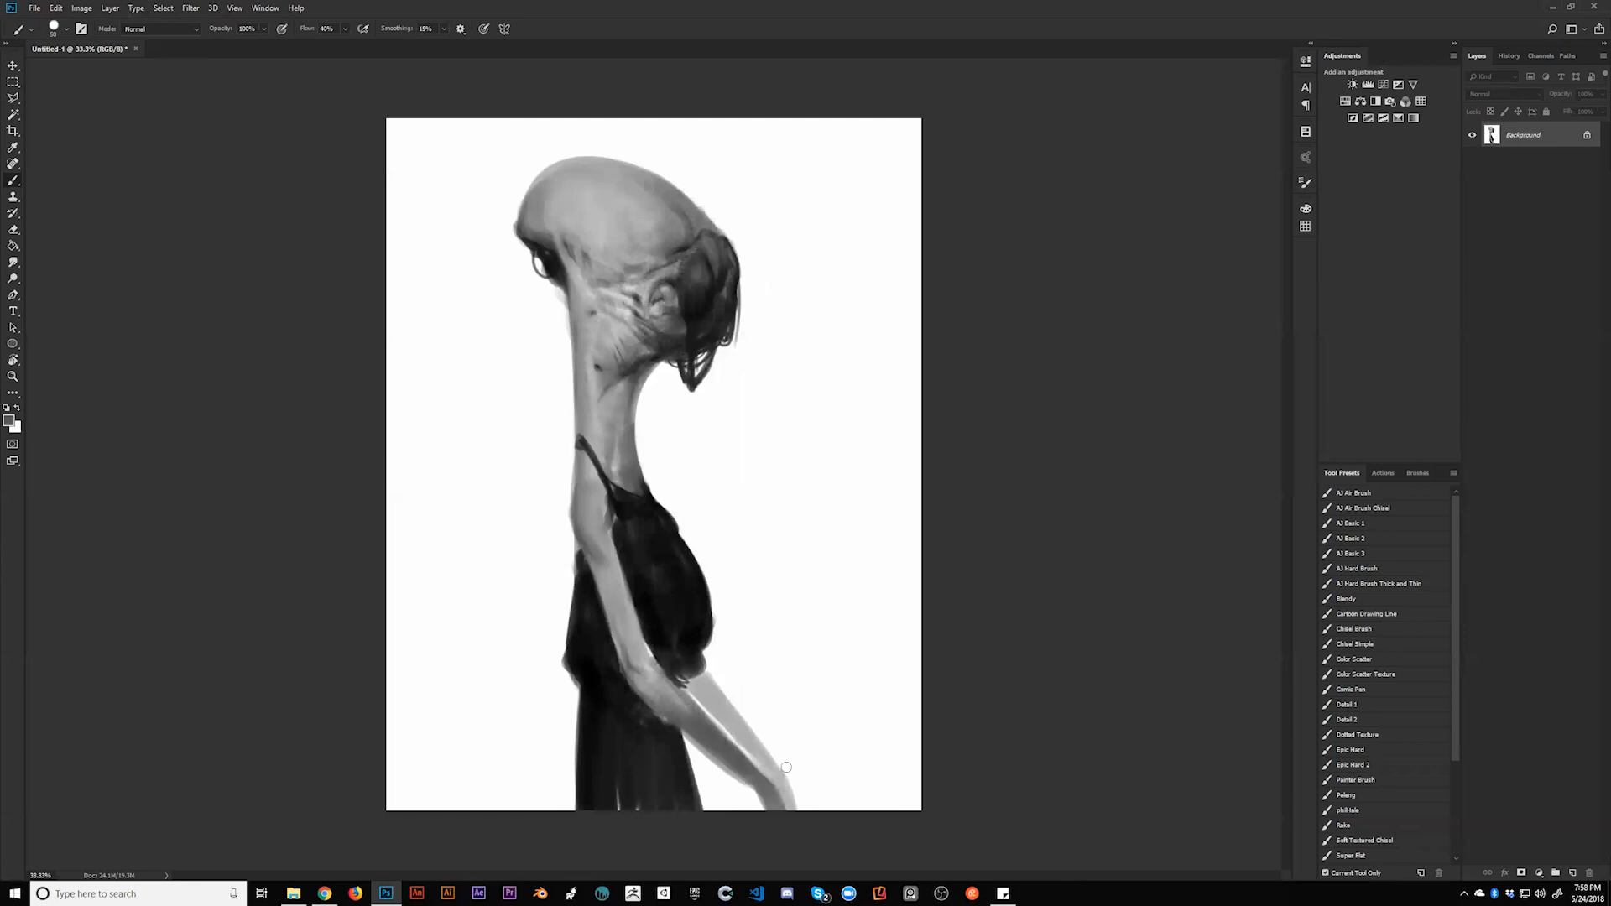
Step: Draw several thin black hairs hanging from the front edge of the domed head with a small brush
left_click(541, 353, "alt")
key("d")
key("bracketleft")
key("bracketleft")
key("bracketleft")
key("bracketleft")
mouse_move(514, 232)
left_mouse_down()
mouse_move(550, 248)
mouse_move(514, 218)
mouse_move(515, 262)
mouse_move(536, 305)
left_mouse_up()
mouse_move(519, 226)
left_mouse_down()
mouse_move(490, 243)
mouse_move(527, 334)
left_mouse_up()
left_click_drag(507, 236, 512, 304)
Step: Shade the front of the domed head above the hairs with a larger brush and sampled greys
key("bracketright")
key("bracketright")
key("bracketright")
key("bracketright")
key("bracketright")
key("bracketright")
key("bracketright")
mouse_move(521, 215)
left_mouse_down()
mouse_move(532, 242)
mouse_move(540, 229)
left_mouse_up()
key("bracketright")
key("bracketright")
key("bracketright")
key("bracketright")
key("bracketright")
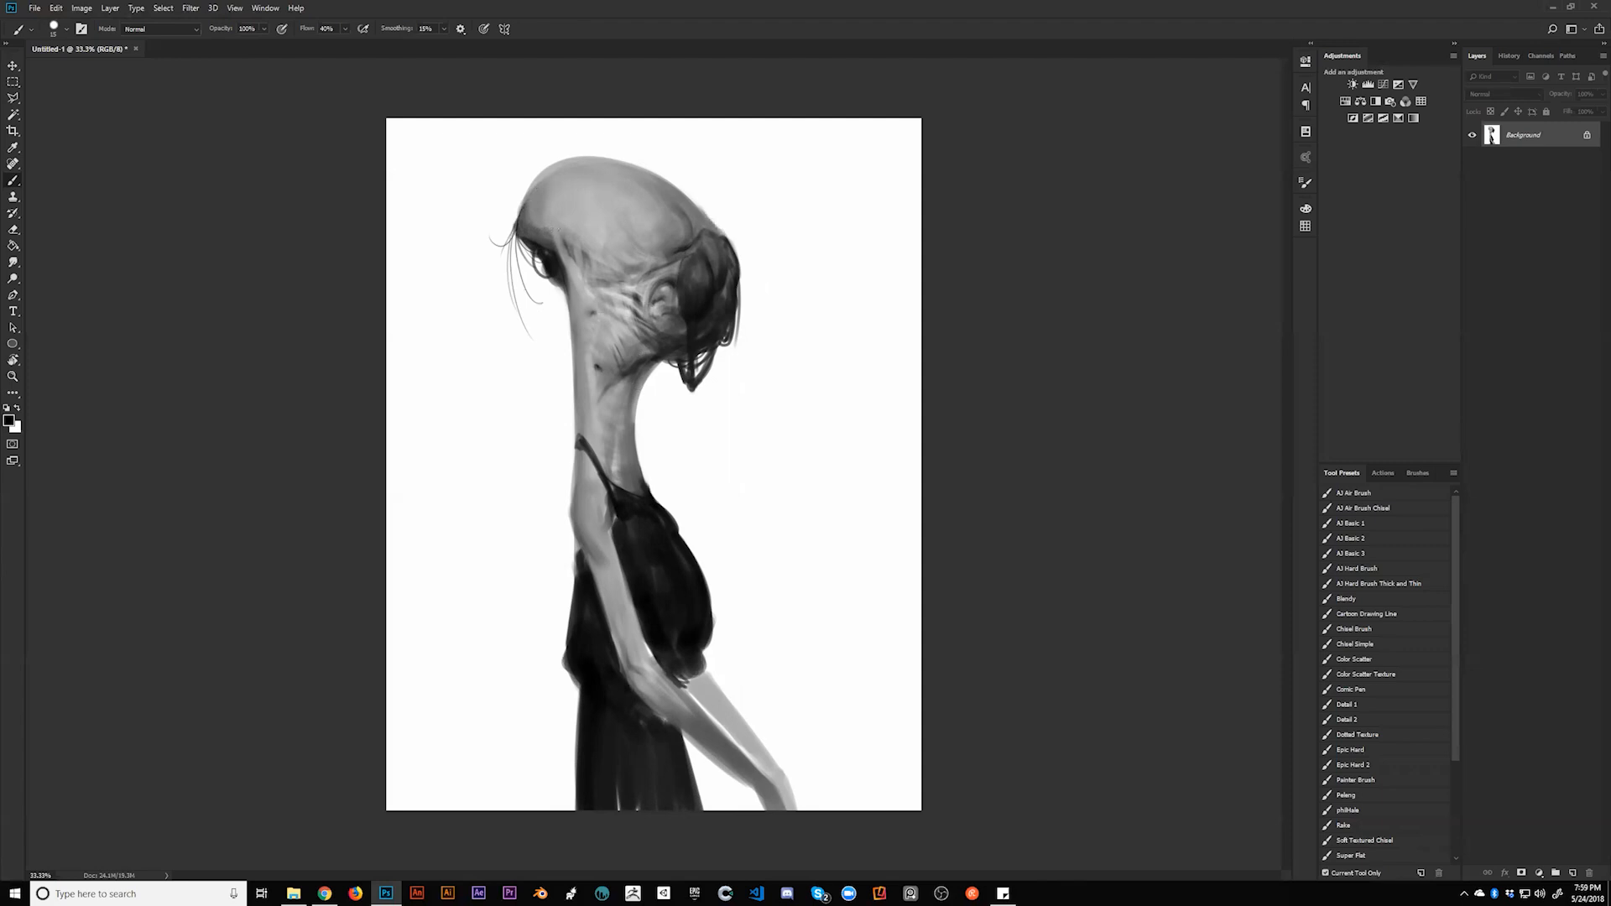
left_click(544, 224, "alt")
left_click_drag(549, 215, 549, 190)
left_click(580, 189, "alt")
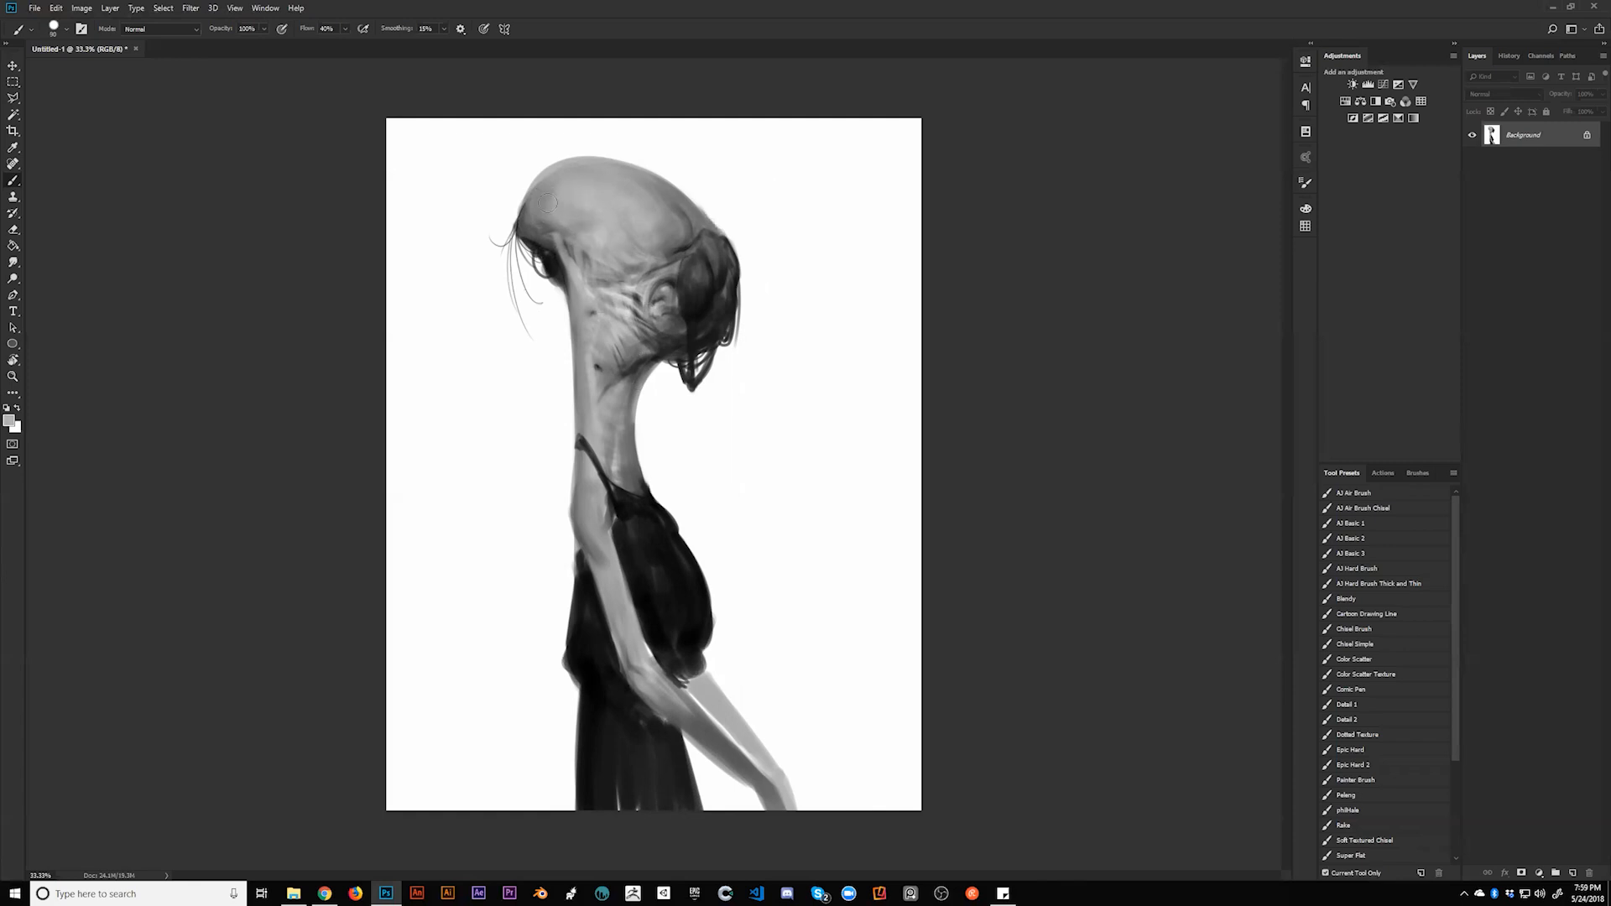
Step: Paint a small dark crease along the lower part of the dome with a small black brush, and flip the canvas
left_click(542, 259, "alt")
key("d")
key("bracketleft")
key("bracketleft")
key("bracketleft")
key("bracketleft")
key("bracketleft")
key("bracketleft")
key("bracketleft")
key("bracketleft")
key("bracketleft")
key("bracketleft")
key("bracketleft")
key("bracketleft")
key("bracketleft")
key("bracketleft")
key("bracketright")
key("bracketright")
key("bracketright")
key("bracketright")
key("bracketright")
key("bracketright")
left_click_drag(601, 230, 613, 240)
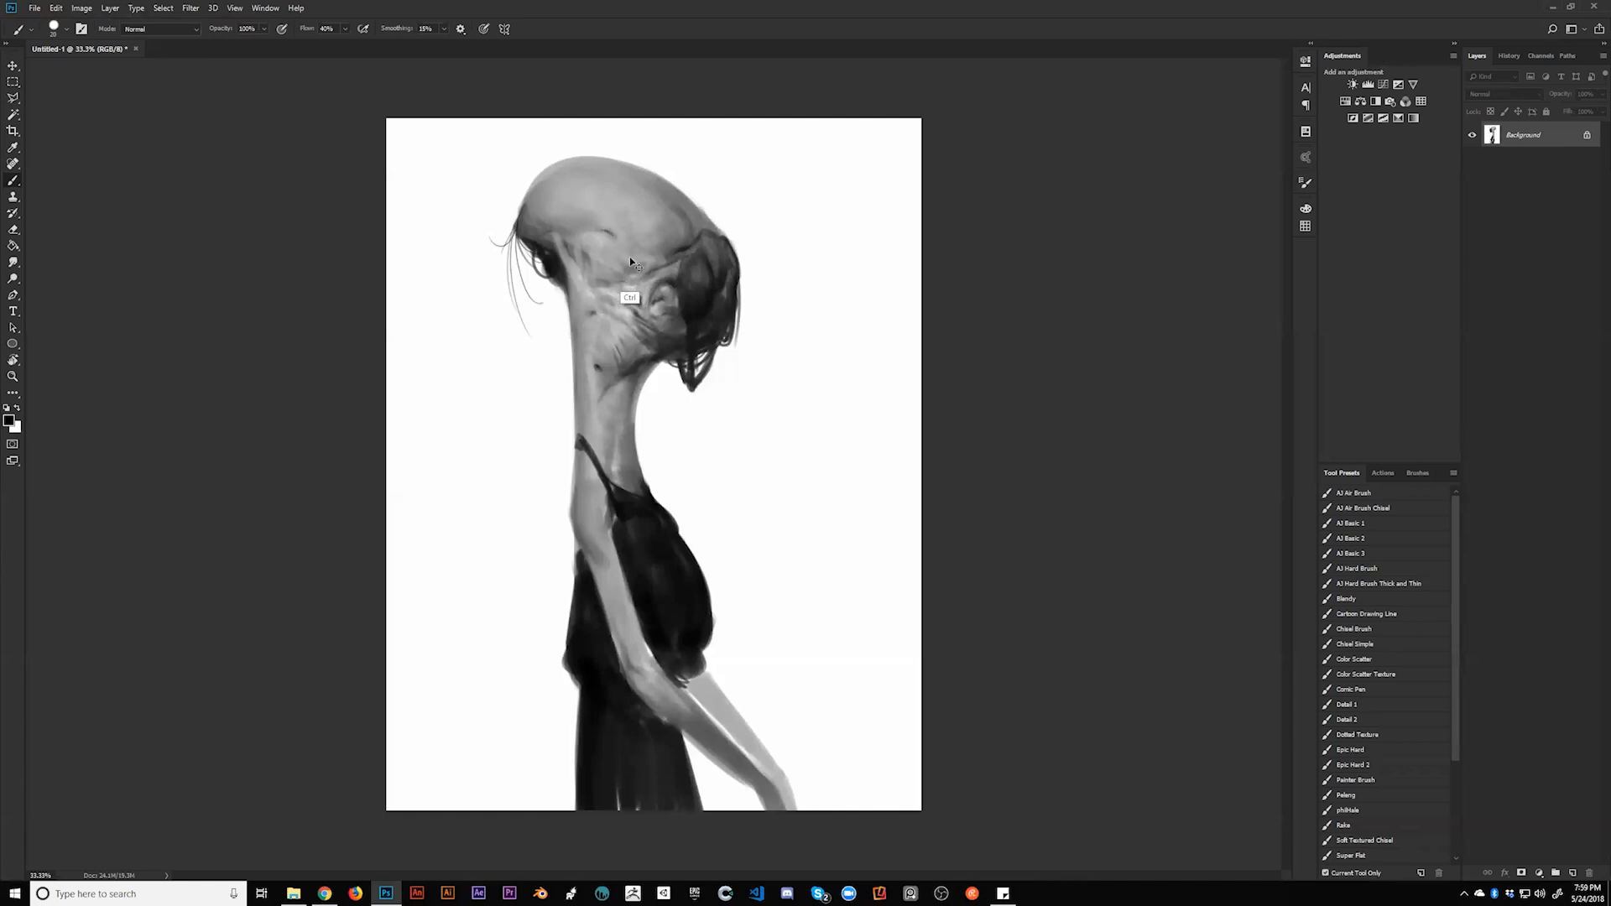
key("ctrl+shift+h")
Step: Add finer dark marks below the dome's crease, alternating between slightly smaller and larger brush sizes
key("bracketleft")
key("bracketleft")
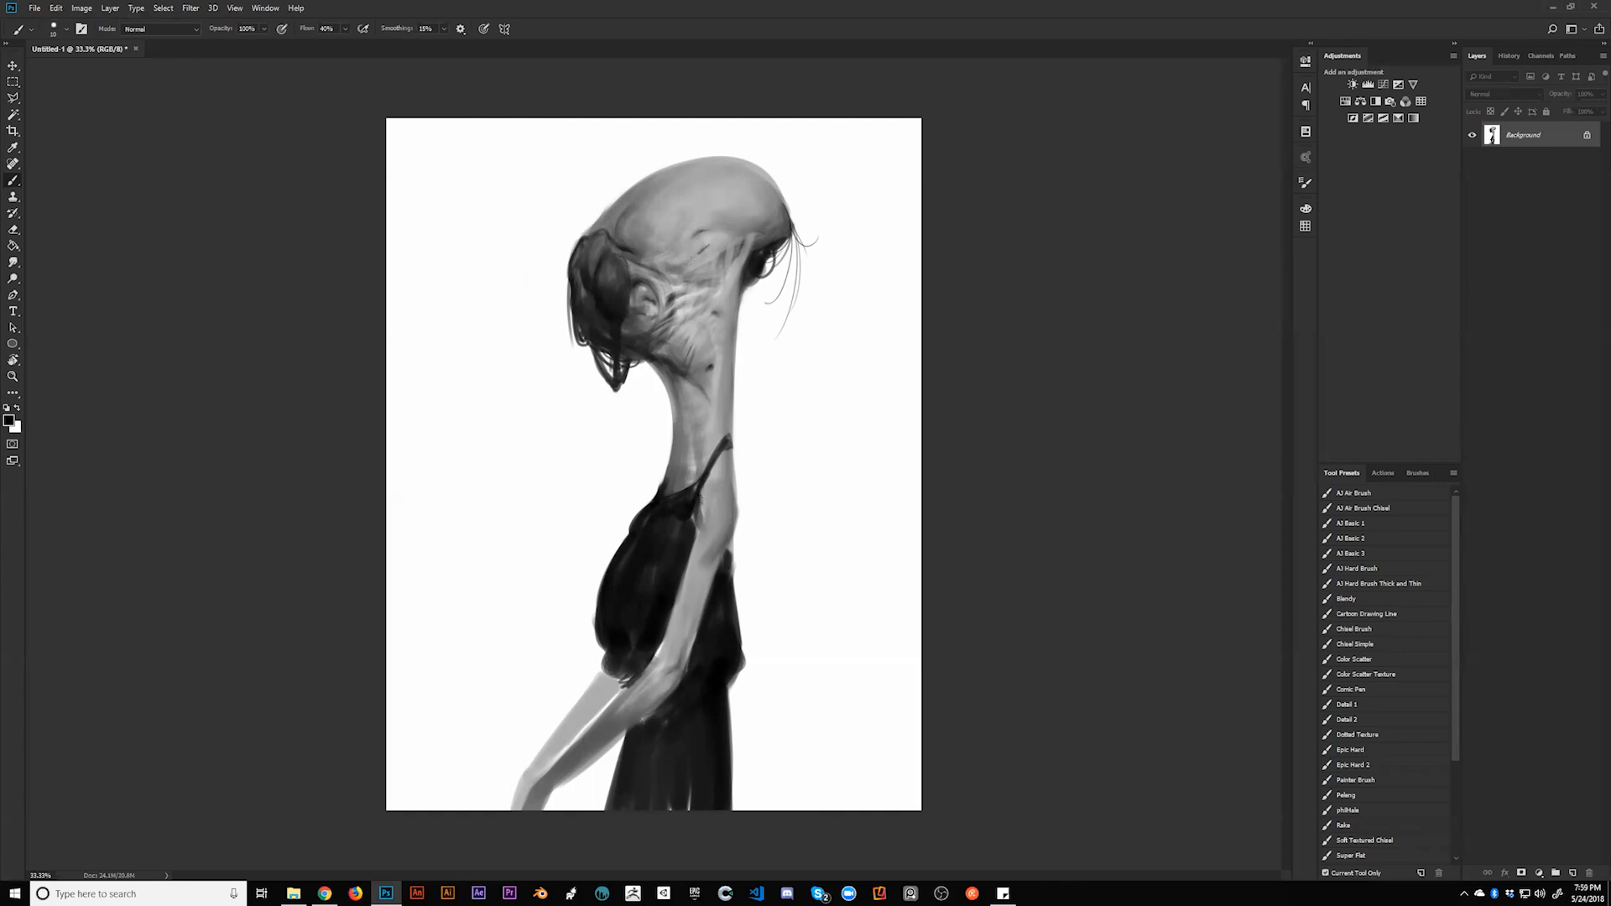
key("bracketright")
key("bracketleft")
key("bracketright")
Step: Check the whole figure at reduced size in both orientations, and lighten the ridge along the dome's lower part
key("z")
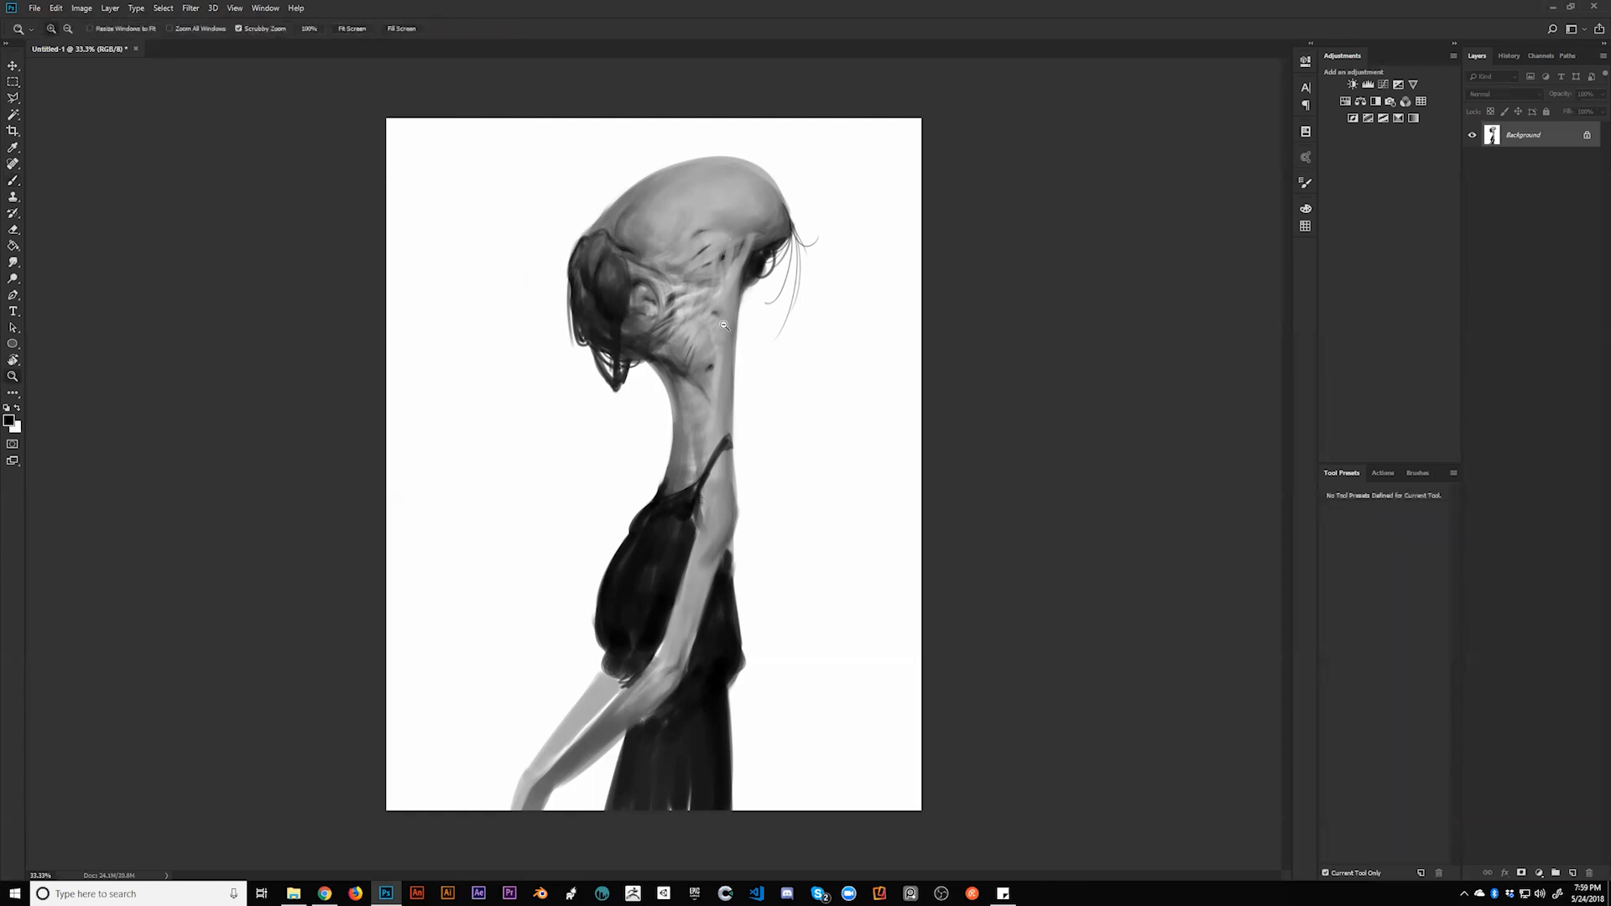
left_click(686, 447, "alt")
left_click(687, 446, "alt")
key("ctrl+shift+h")
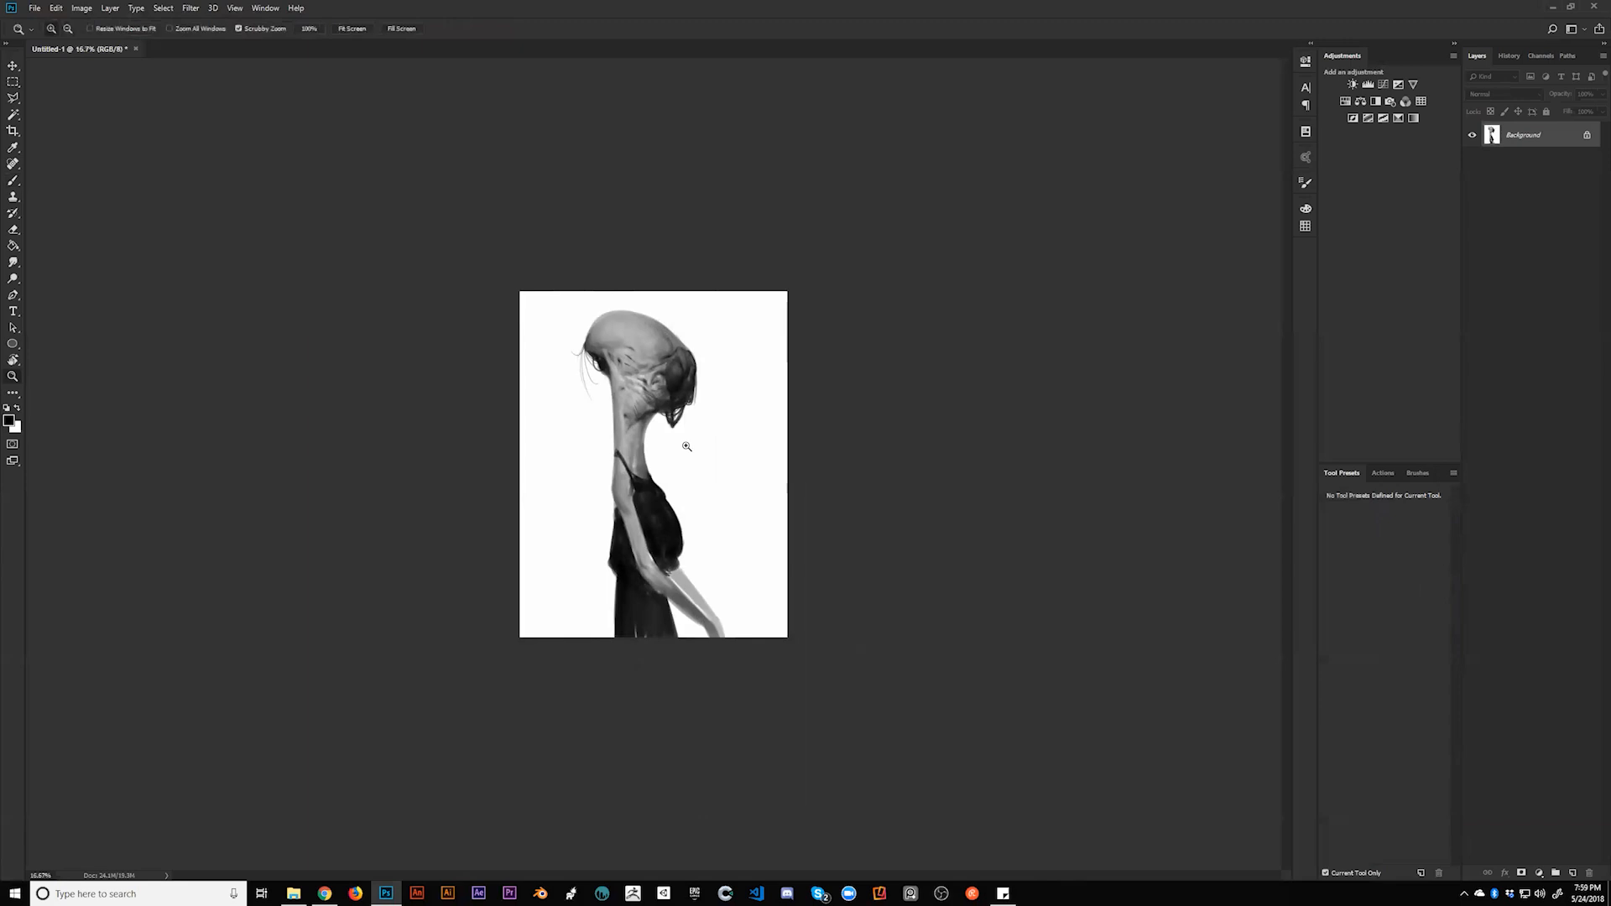
left_click(806, 329)
key("ctrl+shift+h")
key("b")
left_click(669, 310, "alt")
key("d")
key("x")
key("bracketright")
key("bracketright")
key("bracketright")
key("bracketright")
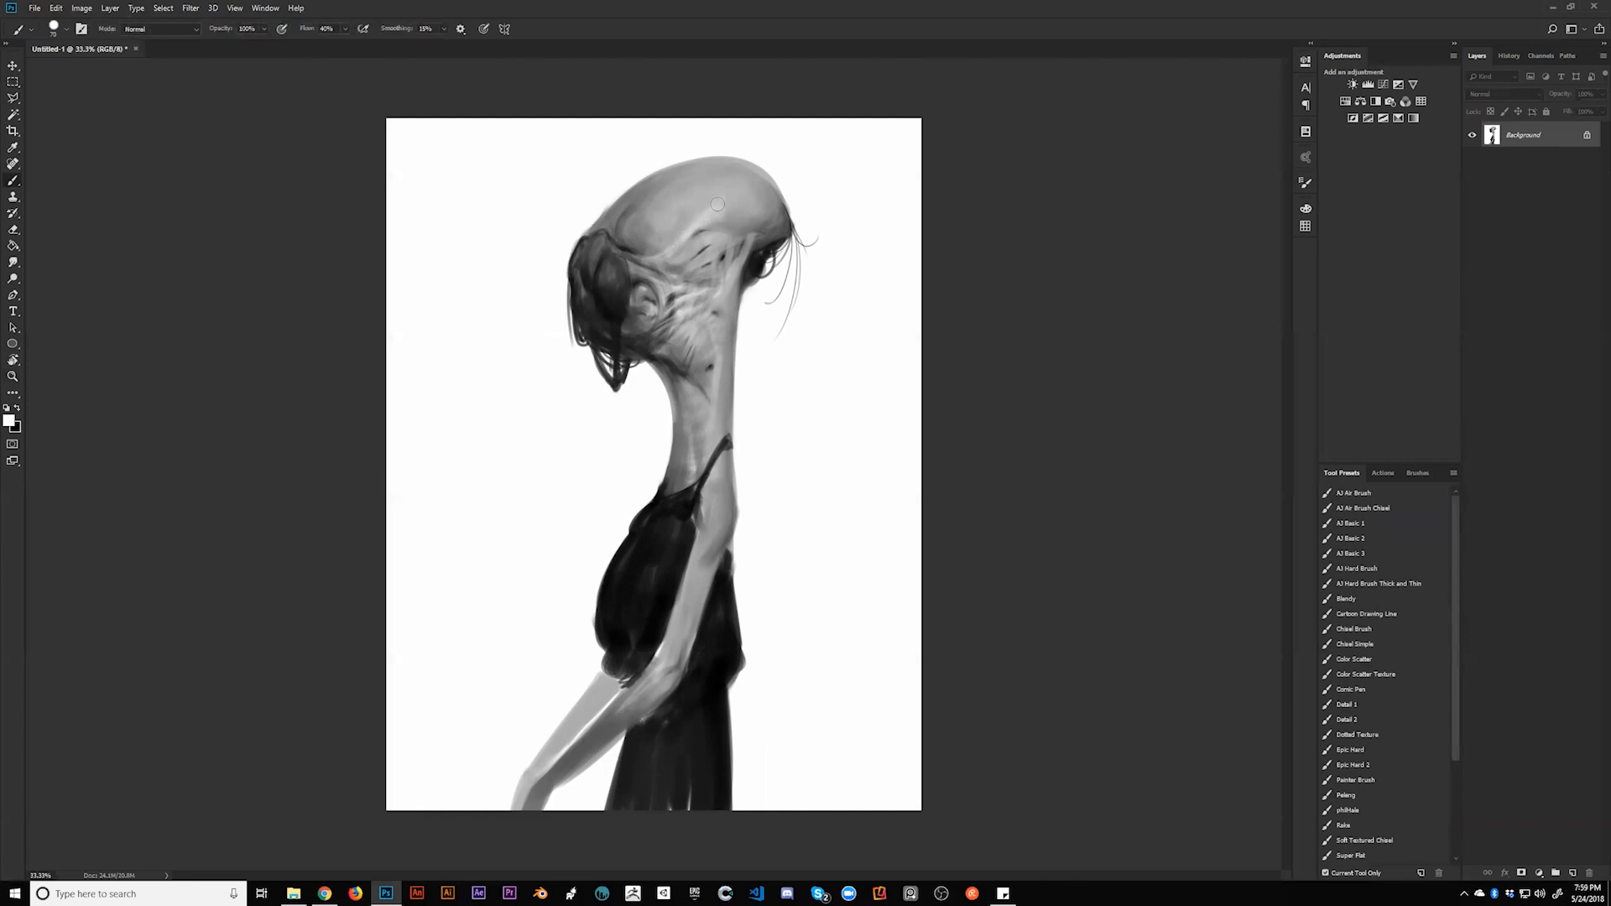
Step: Brush white highlights onto the middle of the dome, and undo the last strokes
key("bracketleft")
key("bracketleft")
key("bracketleft")
key("bracketleft")
key("bracketleft")
key("bracketleft")
key("bracketright")
key("bracketright")
key("bracketright")
mouse_move(709, 226)
left_mouse_down()
mouse_move(723, 203)
mouse_move(705, 185)
mouse_move(738, 189)
left_mouse_up()
mouse_move(648, 221)
left_mouse_down()
mouse_move(696, 182)
mouse_move(665, 194)
left_mouse_up()
key("ctrl+alt+z")
key("ctrl+alt+z")
Step: Brighten the highlight across the middle of the dome with white, working down to a very fine brush
key("bracketleft")
key("bracketleft")
key("bracketleft")
key("bracketleft")
key("bracketleft")
key("bracketleft")
key("bracketleft")
key("bracketleft")
key("bracketleft")
key("bracketleft")
key("bracketleft")
key("bracketleft")
key("bracketleft")
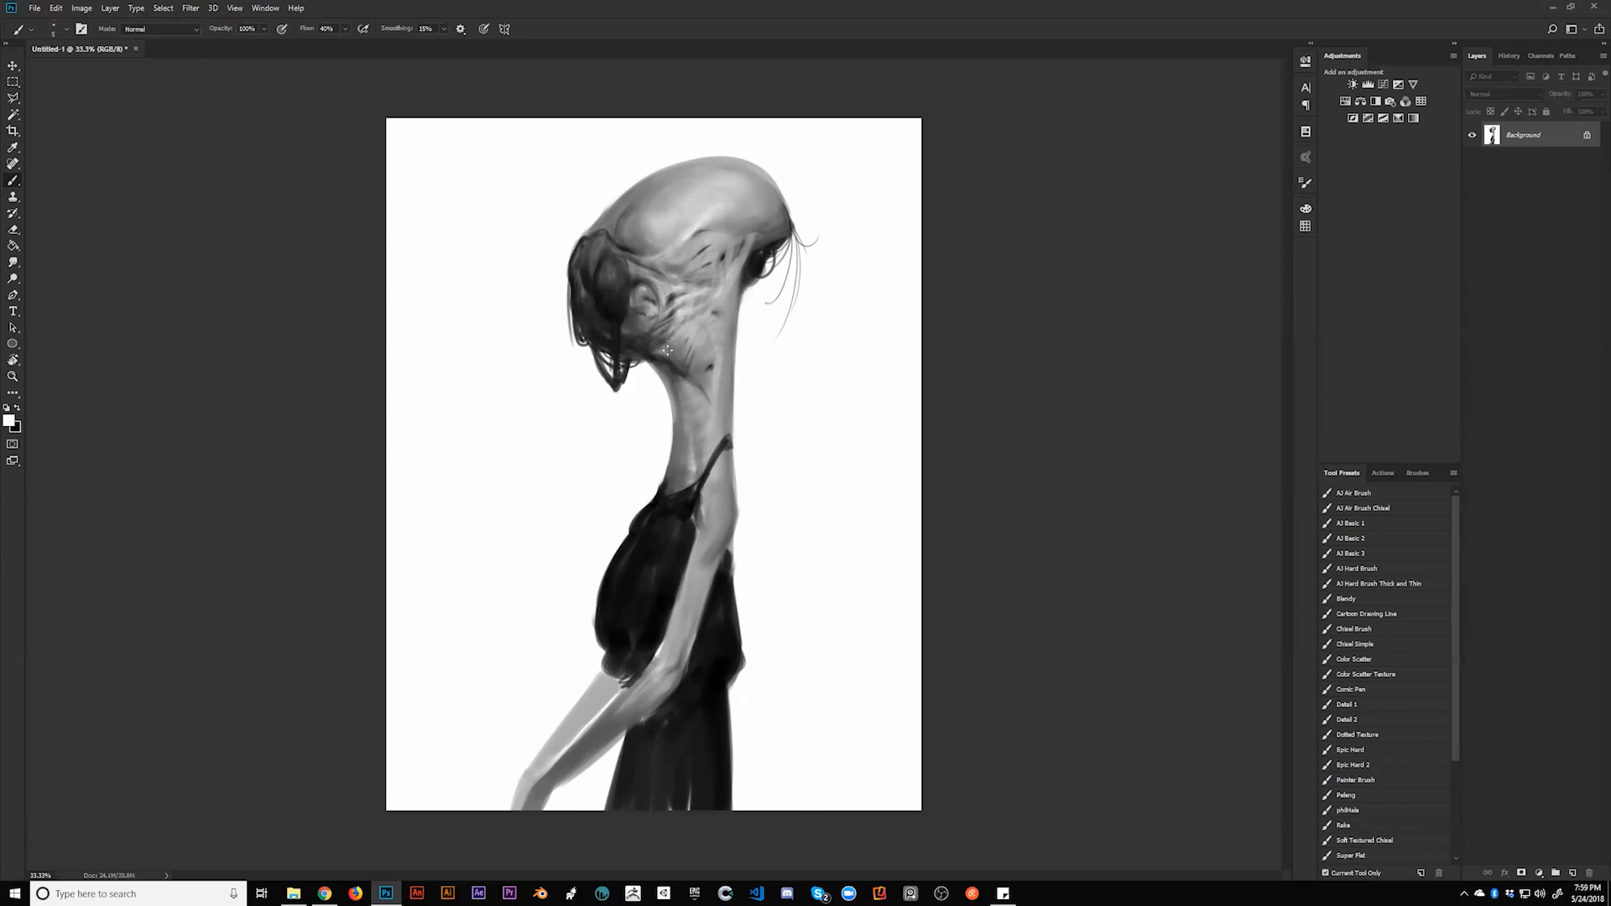
Step: Add fine white highlights to the wrinkled skin below the dome, varying the brush size, and flip the canvas
key("bracketright")
key("bracketright")
key("bracketright")
key("bracketright")
key("bracketright")
key("bracketright")
key("bracketright")
key("bracketleft")
key("bracketleft")
key("bracketleft")
key("bracketleft")
key("bracketleft")
key("ctrl+shift+h")
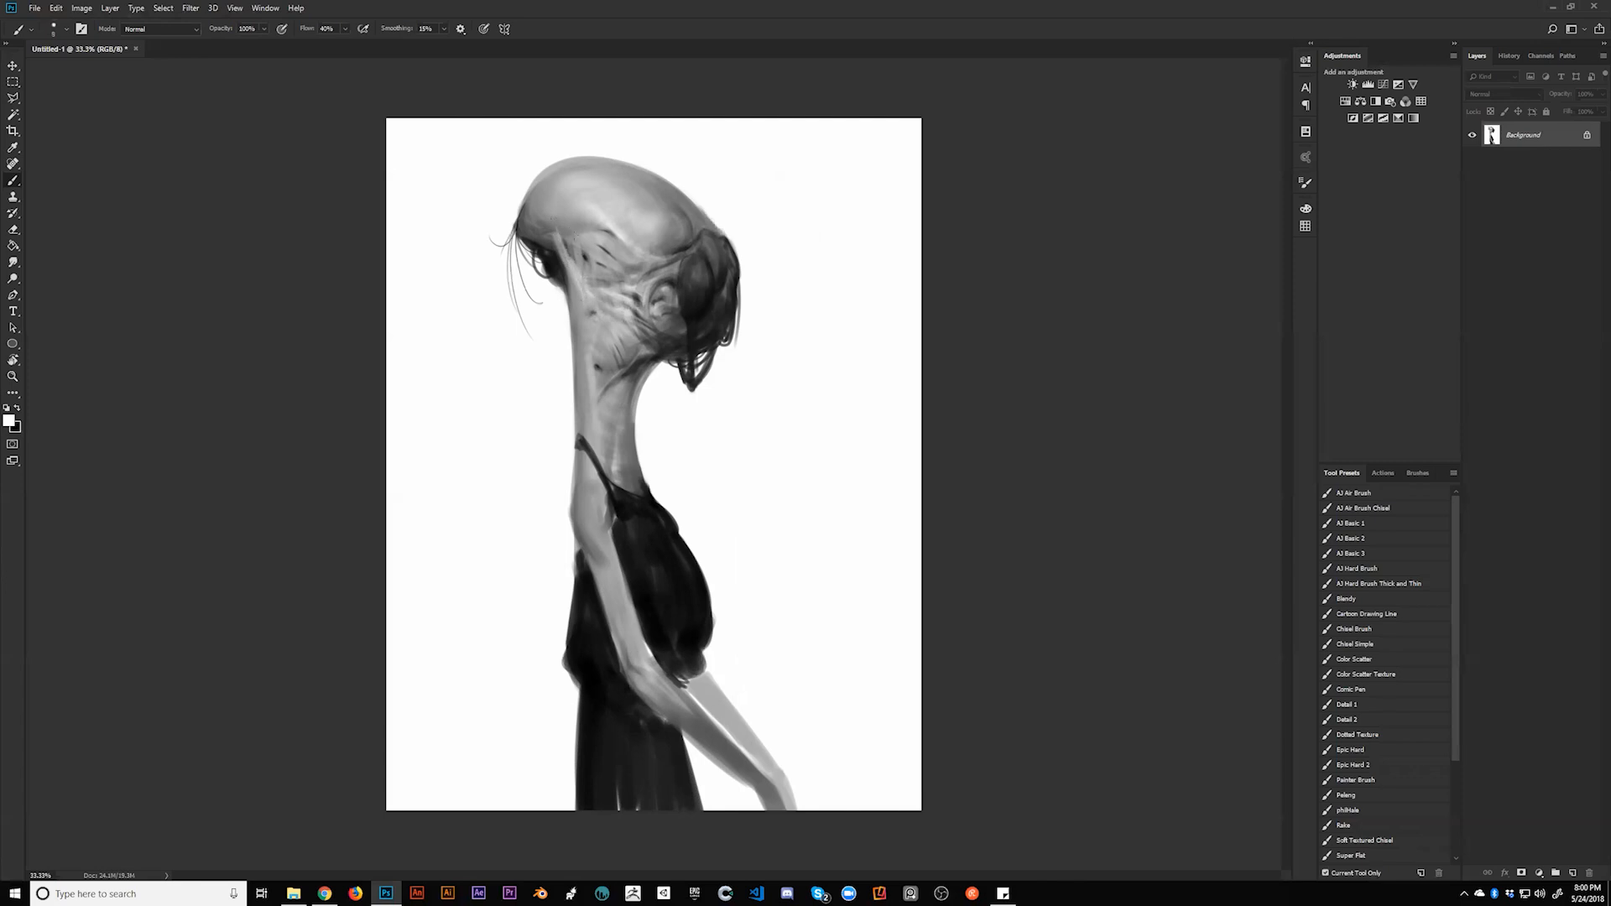
Step: Sample skin grey from the near arm and brush white highlights down its length beside the dress
left_click(579, 525, "alt")
key("bracketright")
key("bracketright")
key("bracketright")
key("bracketright")
key("d")
left_click(589, 569, "alt")
key("d")
key("x")
left_click_drag(609, 571, 630, 641)
left_click_drag(610, 572, 626, 650)
key("x")
key("]")
key("]")
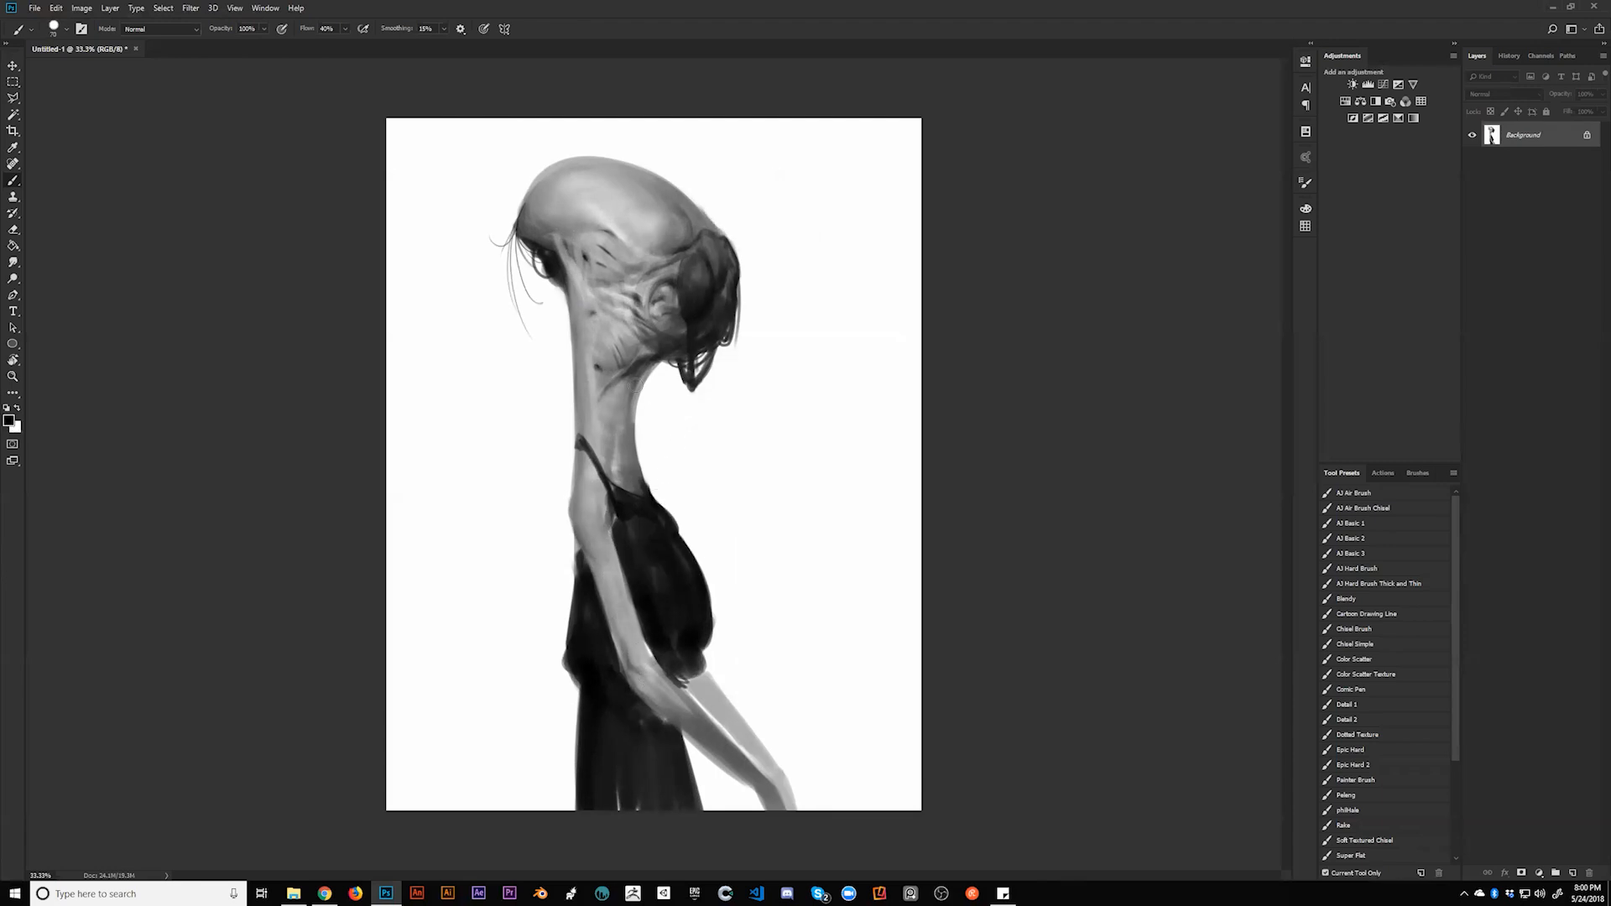
Step: Paint a dark crease on the neck below the jaw, blend it with sampled skin grey, and check it in both orientations
key("bracketleft")
key("bracketleft")
key("bracketleft")
key("bracketleft")
key("bracketleft")
key("bracketleft")
key("bracketleft")
key("bracketright")
key("bracketright")
key("bracketright")
mouse_move(606, 430)
left_mouse_down()
mouse_move(640, 367)
mouse_move(621, 412)
left_mouse_up()
key("bracketleft")
left_click(598, 449, "alt")
left_click_drag(605, 433, 620, 403)
left_click_drag(615, 386, 610, 374)
key("ctrl+f")
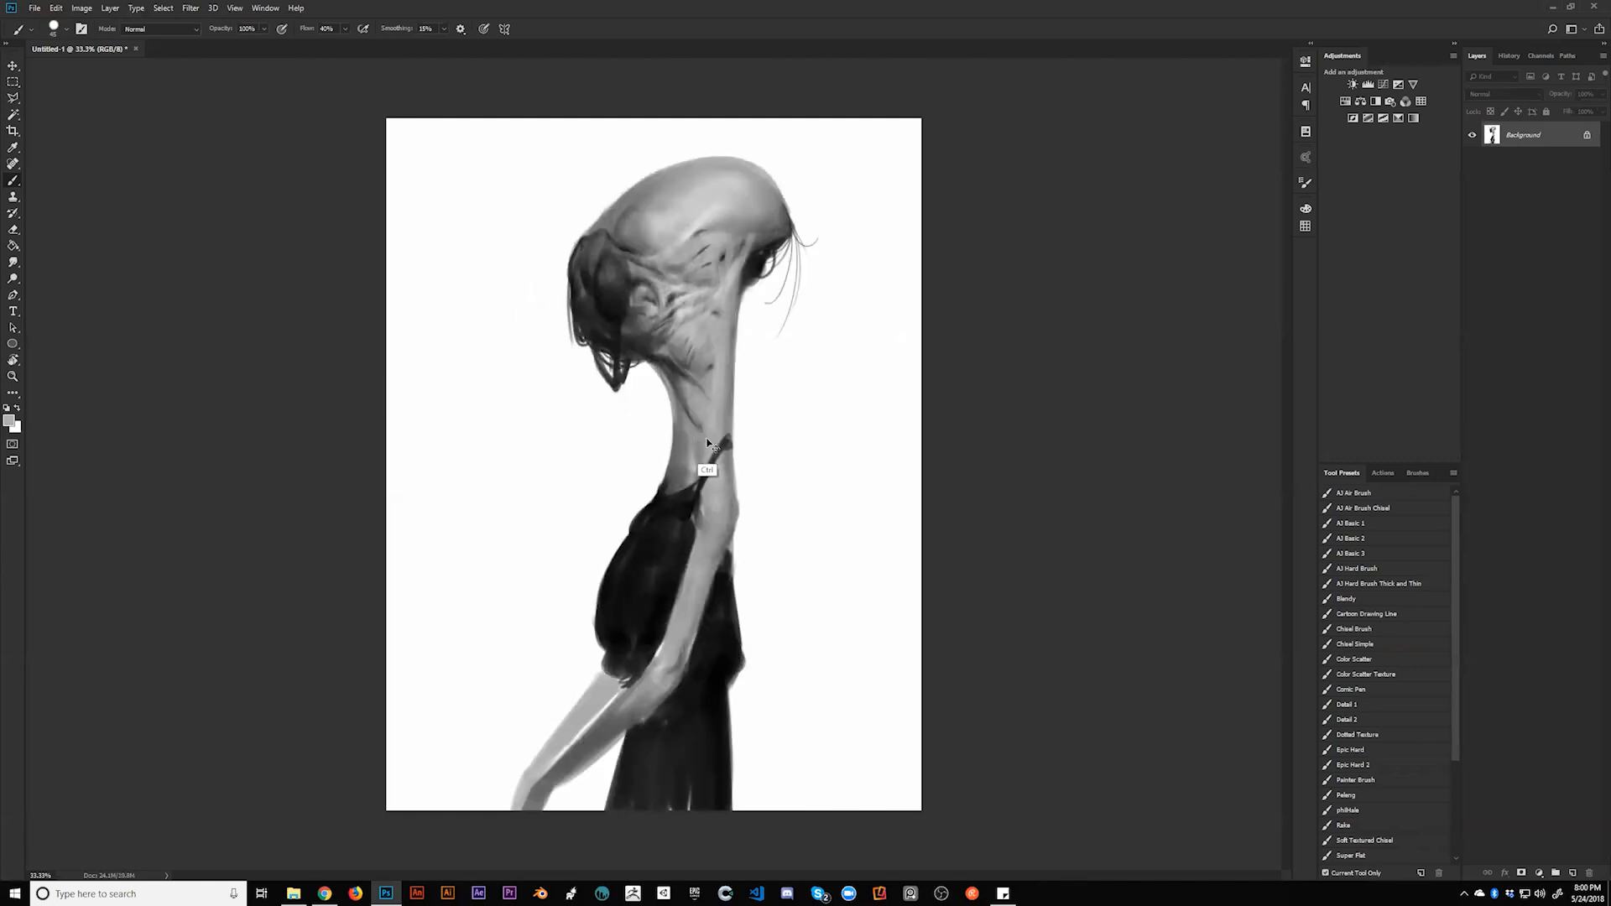
key("ctrl+f")
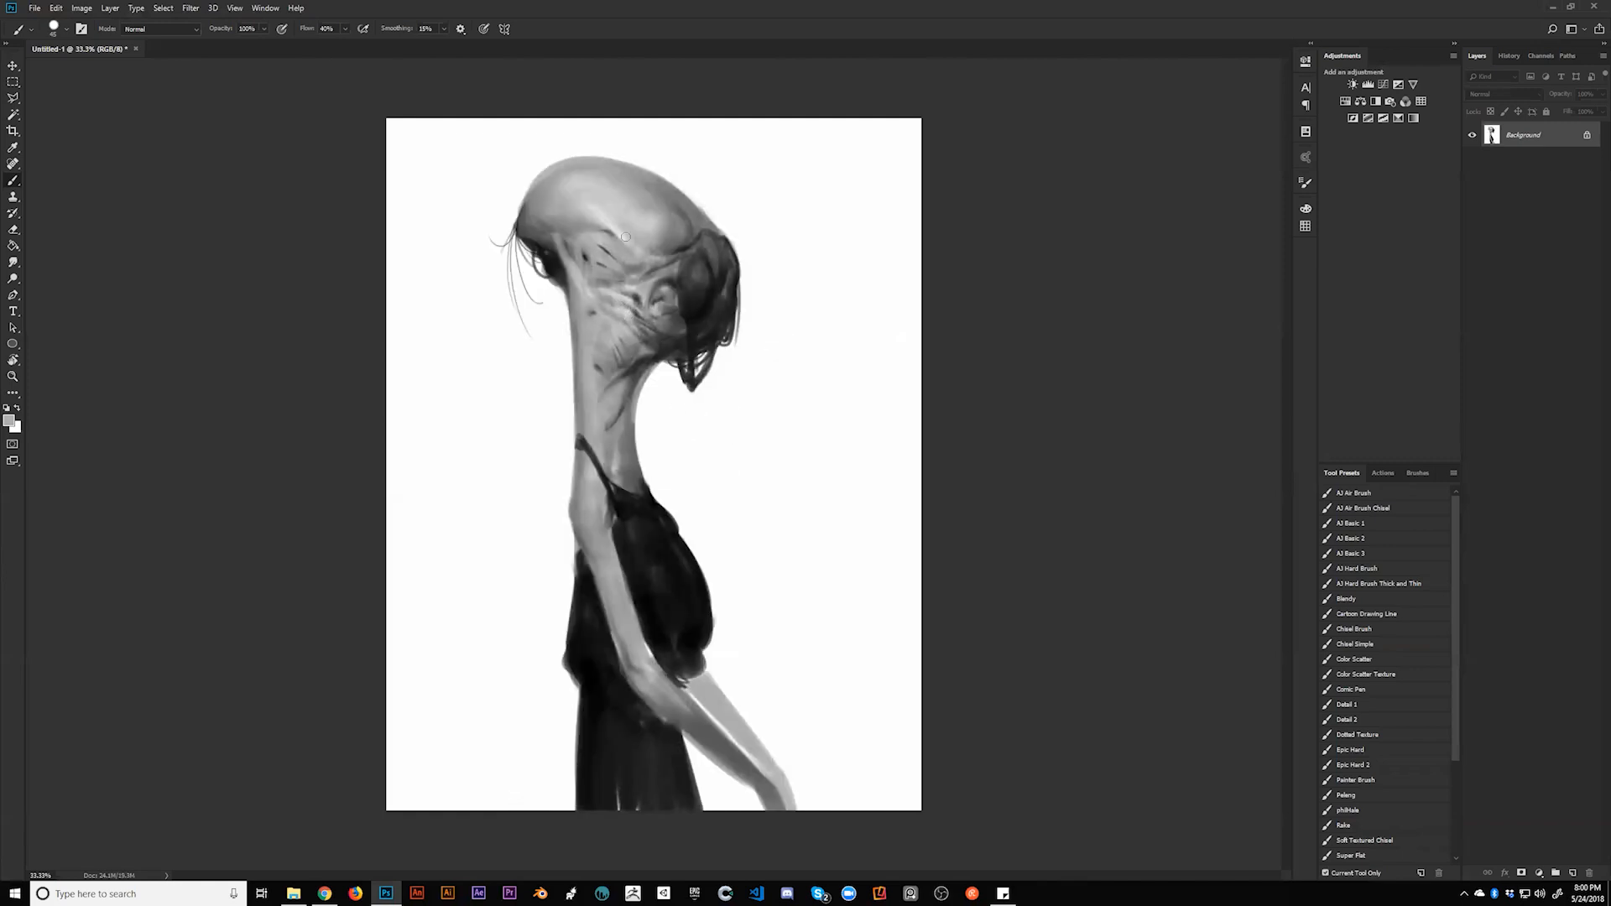
Step: Lighten the skin under the dome's front edge with white, sample a light grey from the dome, and flip the canvas
left_click(606, 224, "alt")
key("d")
key("x")
left_click_drag(567, 238, 567, 255)
key("x")
key("bracketleft")
key("bracketright")
key("bracketright")
key("bracketright")
left_click(593, 210, "alt")
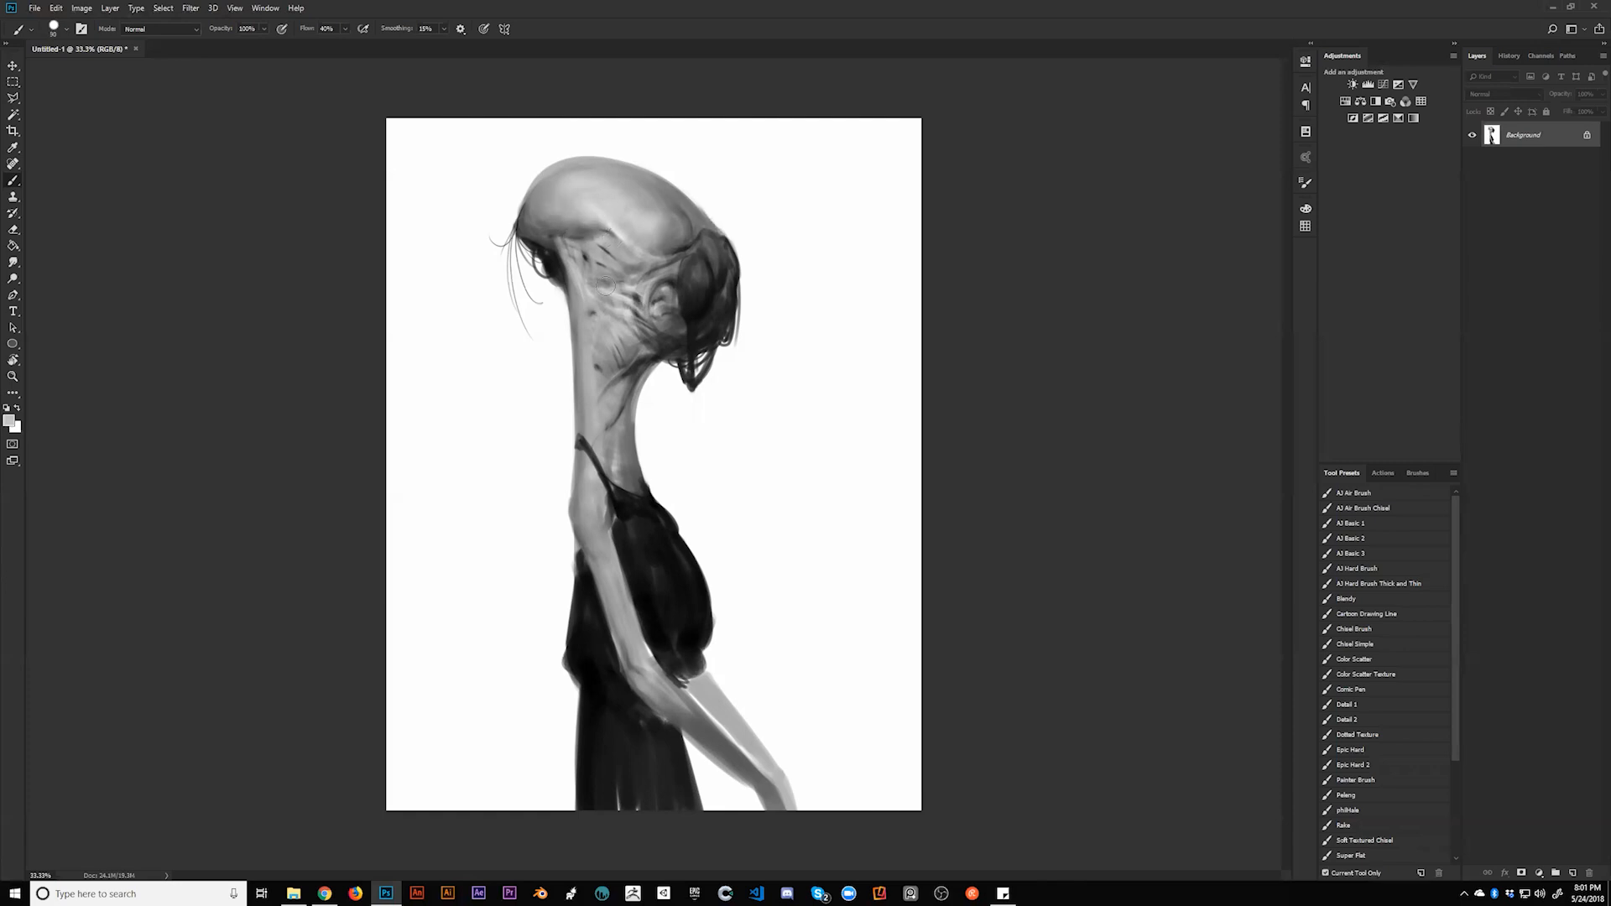
key("ctrl+shift+h")
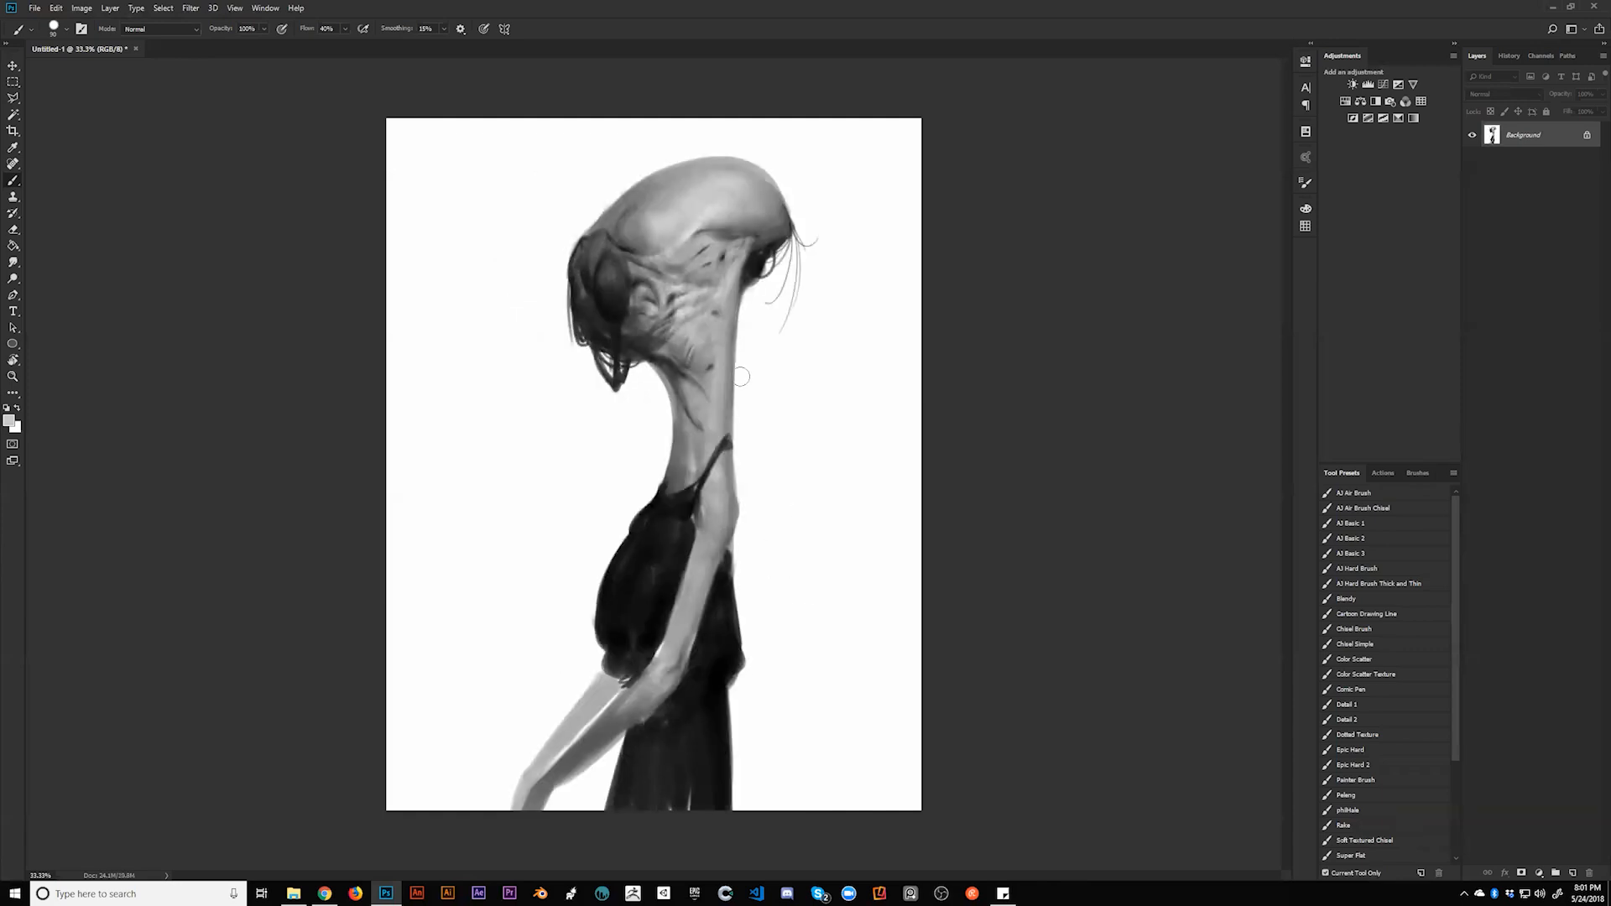
Step: Brush small white highlights onto the wrinkles below the dome, alternating between finer and larger brush sizes
key("d")
key("x")
key("bracketleft")
key("bracketleft")
key("bracketleft")
key("bracketright")
key("bracketright")
key("bracketright")
key("bracketright")
key("bracketright")
left_click_drag(615, 260, 612, 274)
key("bracketleft")
key("bracketleft")
key("bracketleft")
key("bracketleft")
key("bracketleft")
key("bracketleft")
key("bracketleft")
key("bracketleft")
key("bracketright")
key("bracketright")
key("bracketright")
key("bracketleft")
key("bracketleft")
key("bracketright")
Step: Shade the lower middle of the dome with a larger brush and blend it using greys sampled nearby
key("x")
key("bracketright")
key("bracketright")
key("bracketright")
key("bracketright")
key("bracketright")
key("bracketright")
key("bracketright")
left_click_drag(605, 217, 598, 228)
left_click(605, 216, "alt")
left_click(607, 216, "alt")
left_click(615, 222, "alt")
Step: Flip the canvas and trim the outline of the rear of the head and hair with the sampled background white
key("F2")
left_click(708, 203, "alt")
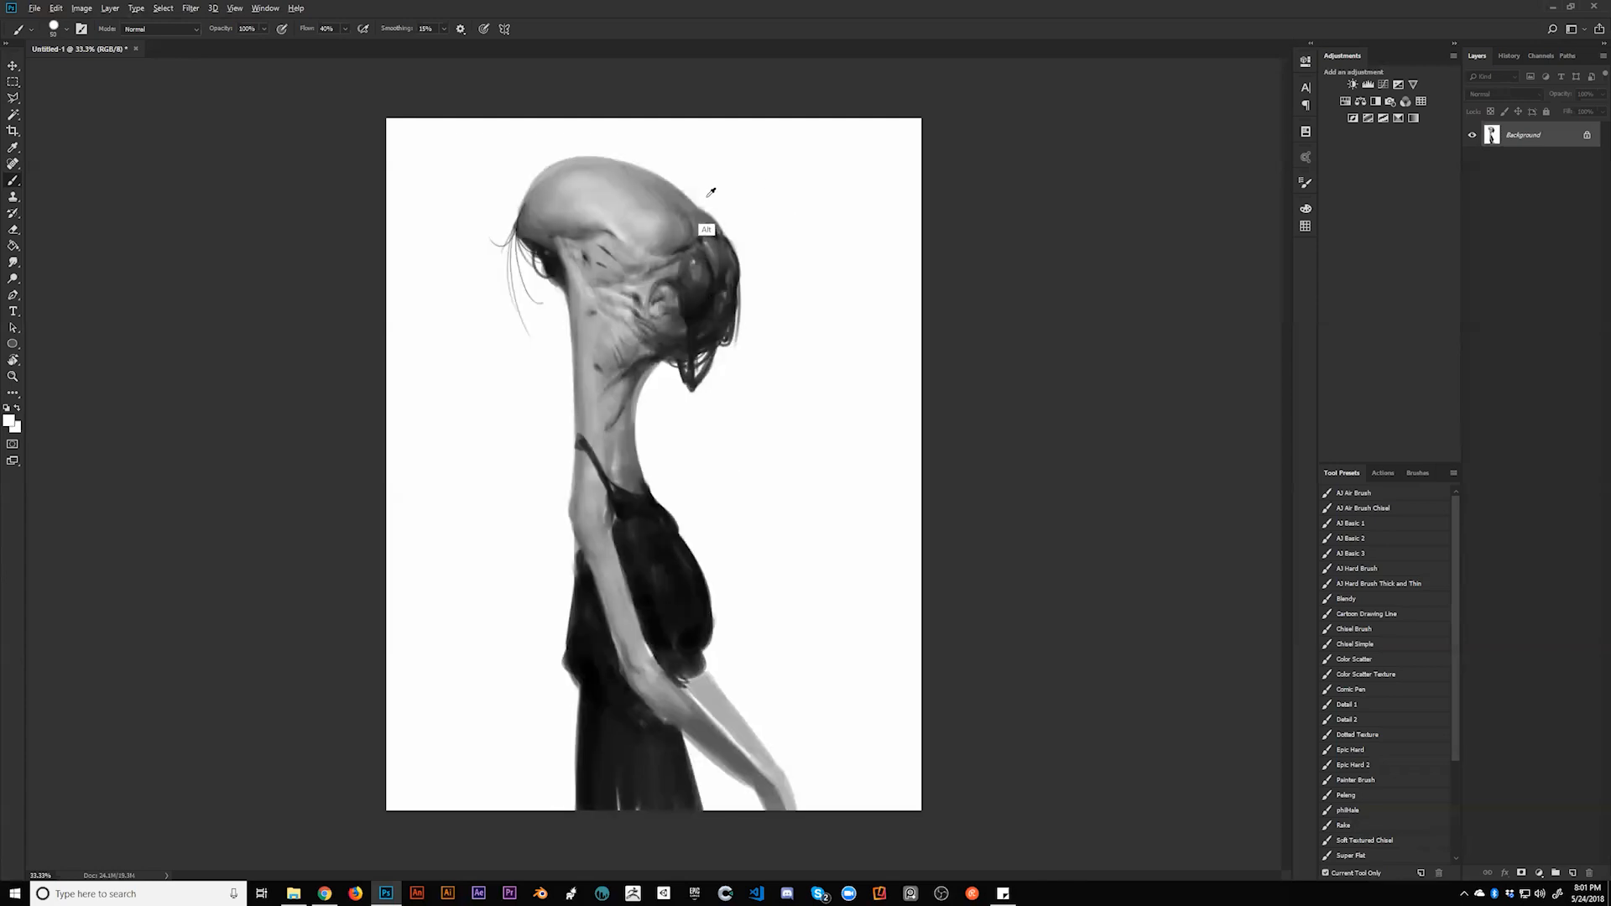
left_click_drag(704, 201, 730, 222)
left_click_drag(742, 293, 742, 325)
Step: Darken the outer edge of the hair with black and draw fine loose strands along its lower end
key("x")
mouse_move(729, 313)
left_mouse_down()
mouse_move(734, 279)
mouse_move(726, 369)
left_mouse_up()
key("bracketleft")
key("bracketleft")
key("bracketleft")
key("bracketleft")
key("bracketleft")
key("bracketleft")
key("bracketleft")
key("bracketleft")
key("bracketleft")
mouse_move(729, 343)
left_mouse_down()
mouse_move(711, 369)
mouse_move(682, 374)
left_mouse_up()
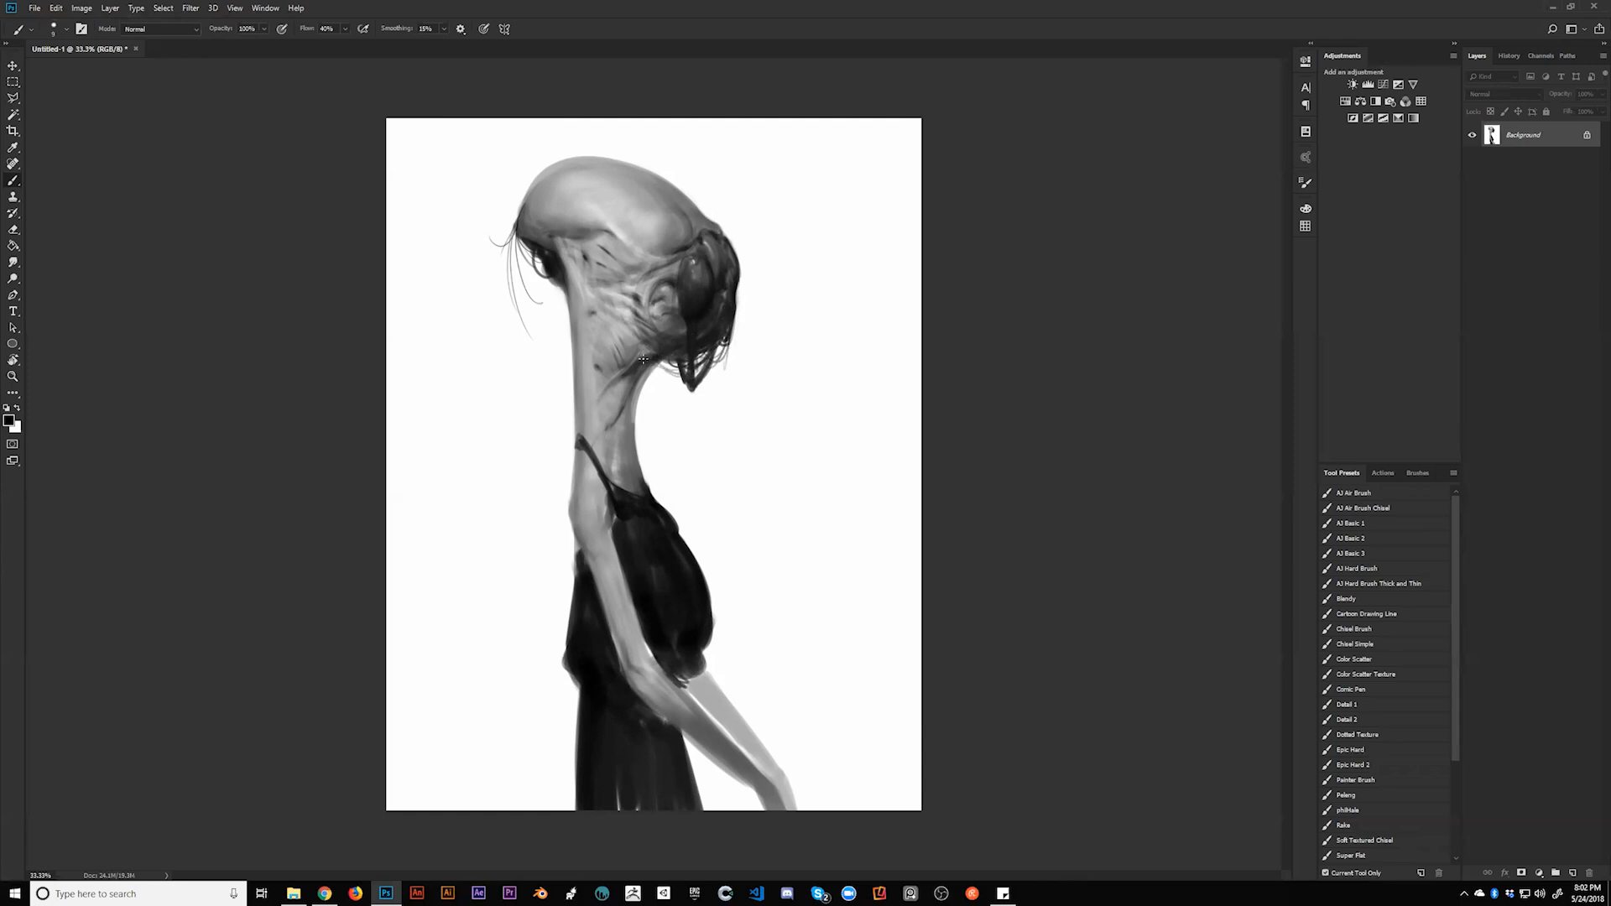
Step: Paint short dark strokes under the jaw where it meets the neck with a slightly larger black brush
key("bracketright")
key("bracketright")
key("bracketright")
key("bracketright")
key("bracketleft")
left_click_drag(644, 350, 653, 344)
key("bracketright")
Step: Review the whole figure's silhouette at reduced size in both orientations
key("z")
key("ctrl+minus")
key("ctrl+minus")
key("ctrl+minus")
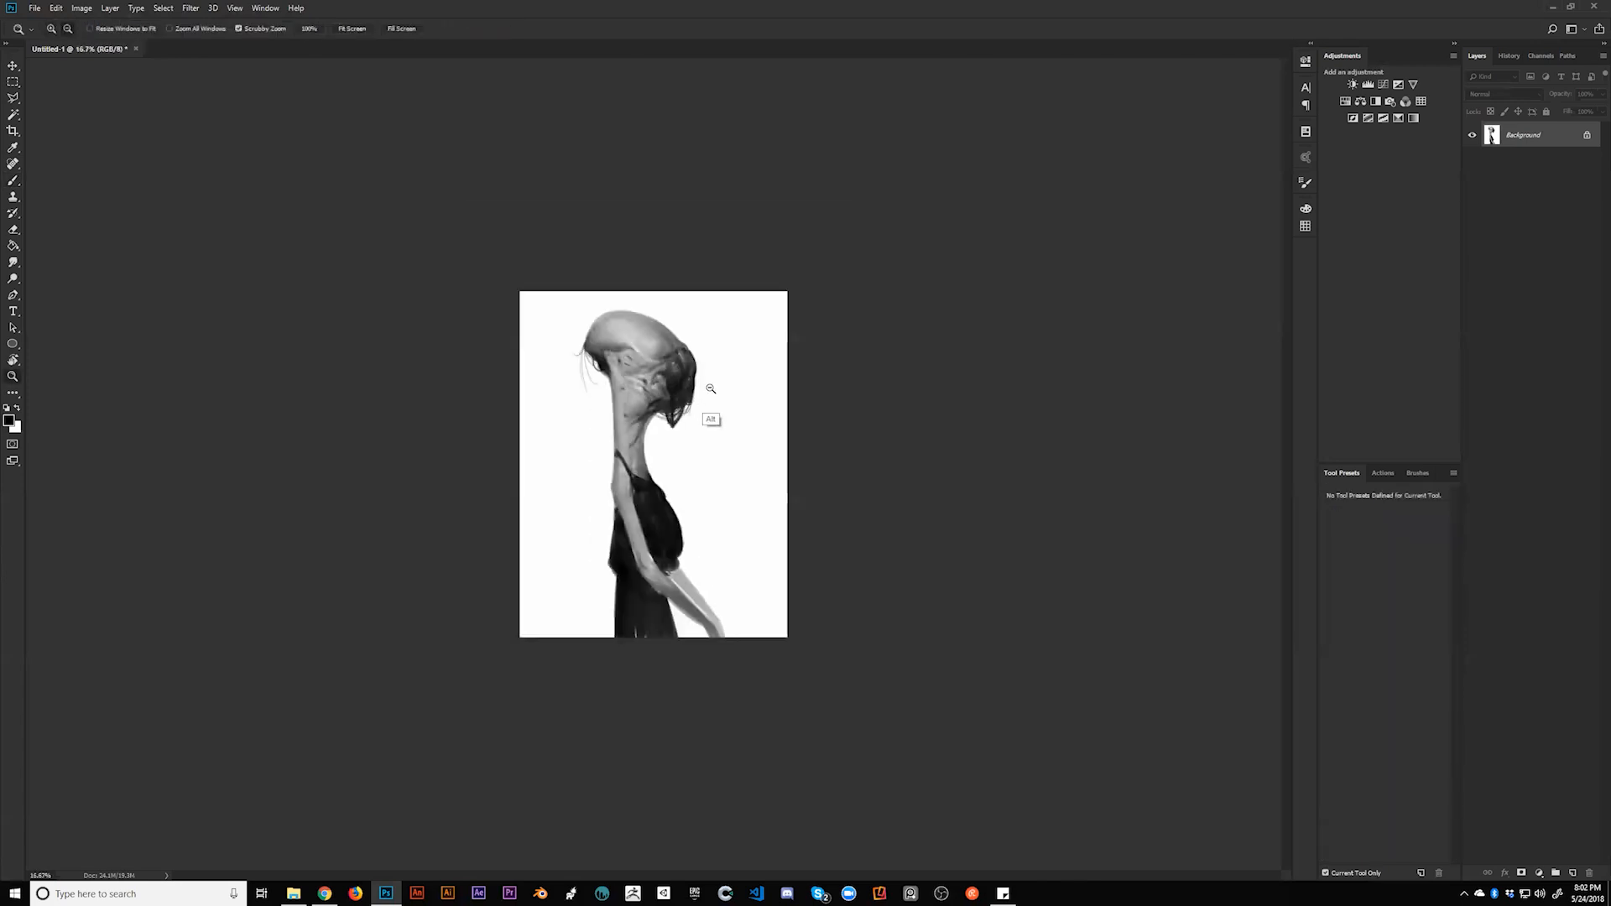
key("ctrl+plus")
key("ctrl+plus")
key("ctrl+plus")
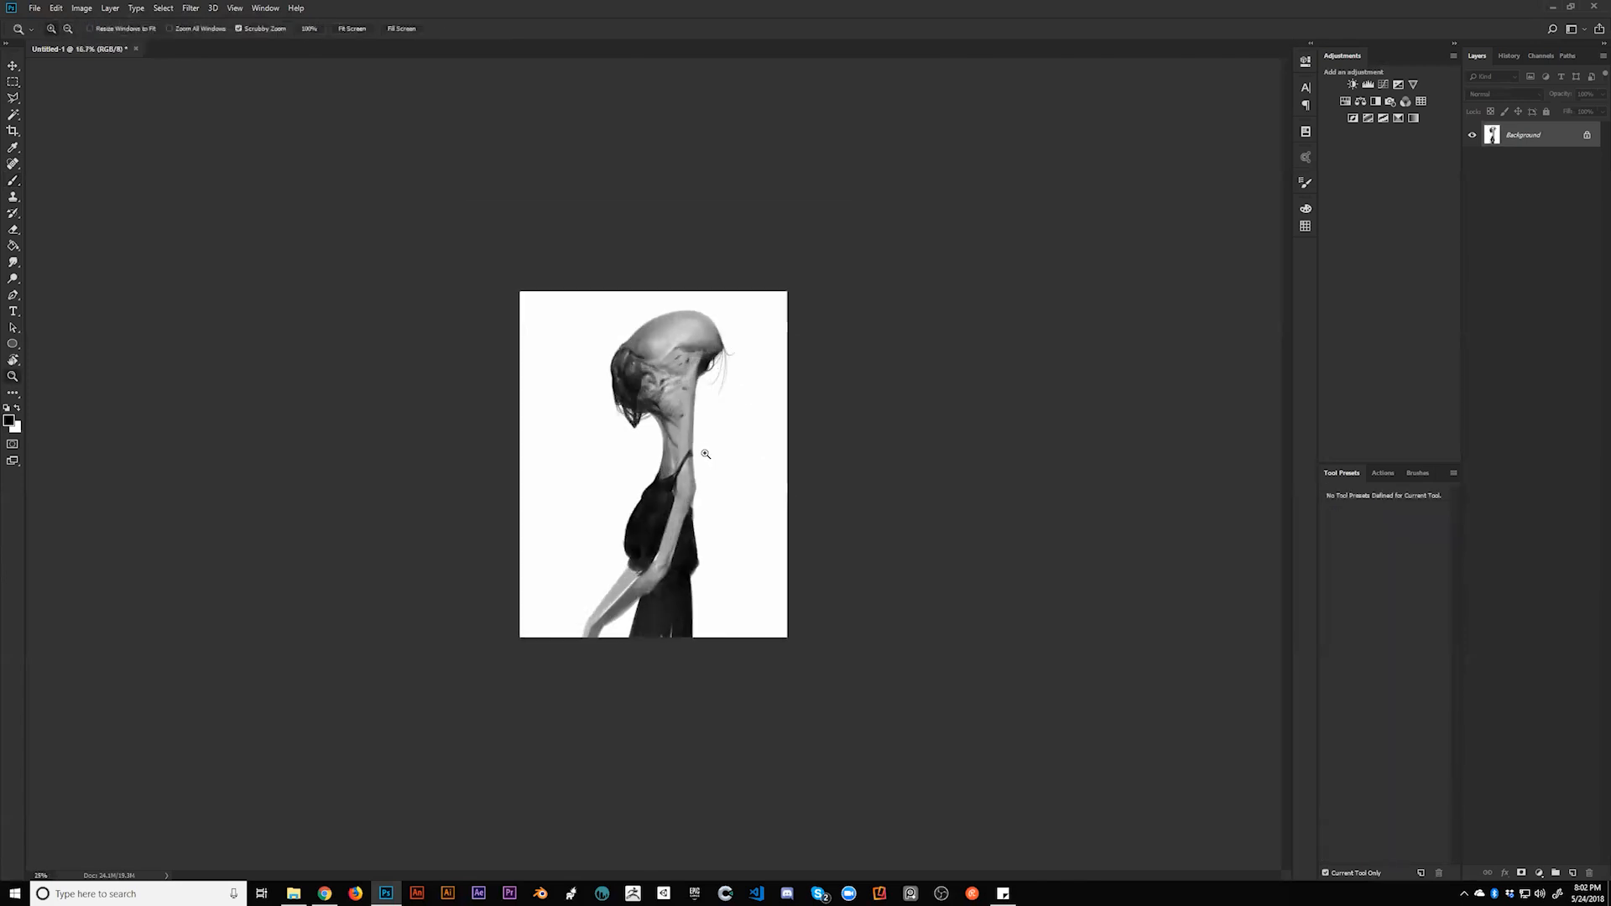
Step: Flip the canvas and refine the wrinkled skin of the head with sampled grey, black and white at varied brush sizes
key("b")
key("bracketright")
left_click(662, 261, "alt")
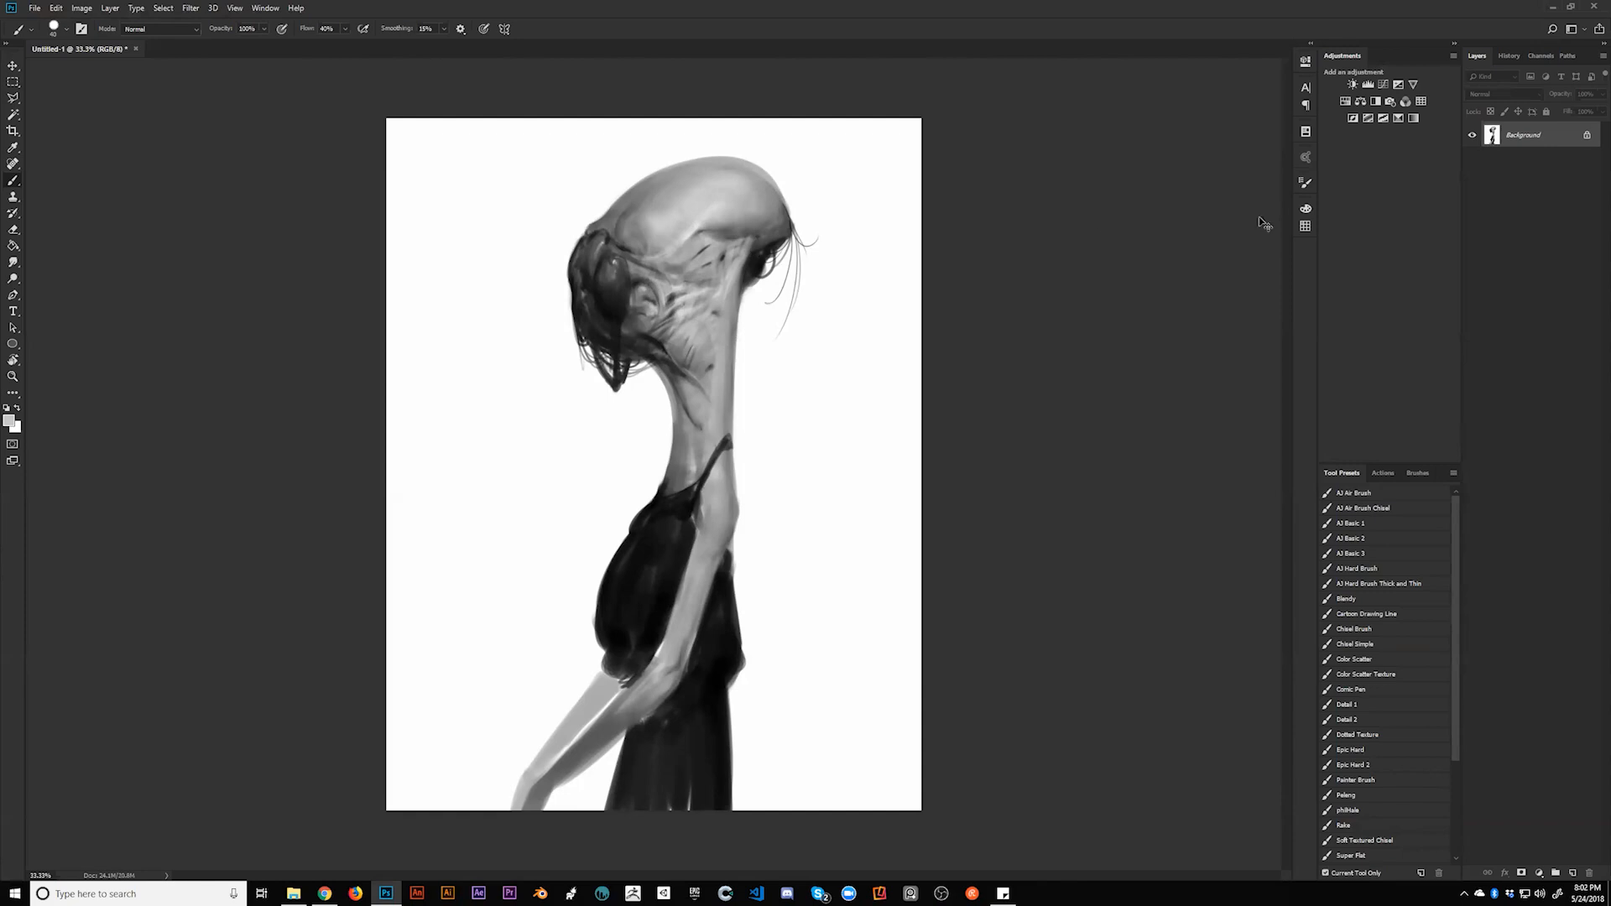
key("ctrl+z")
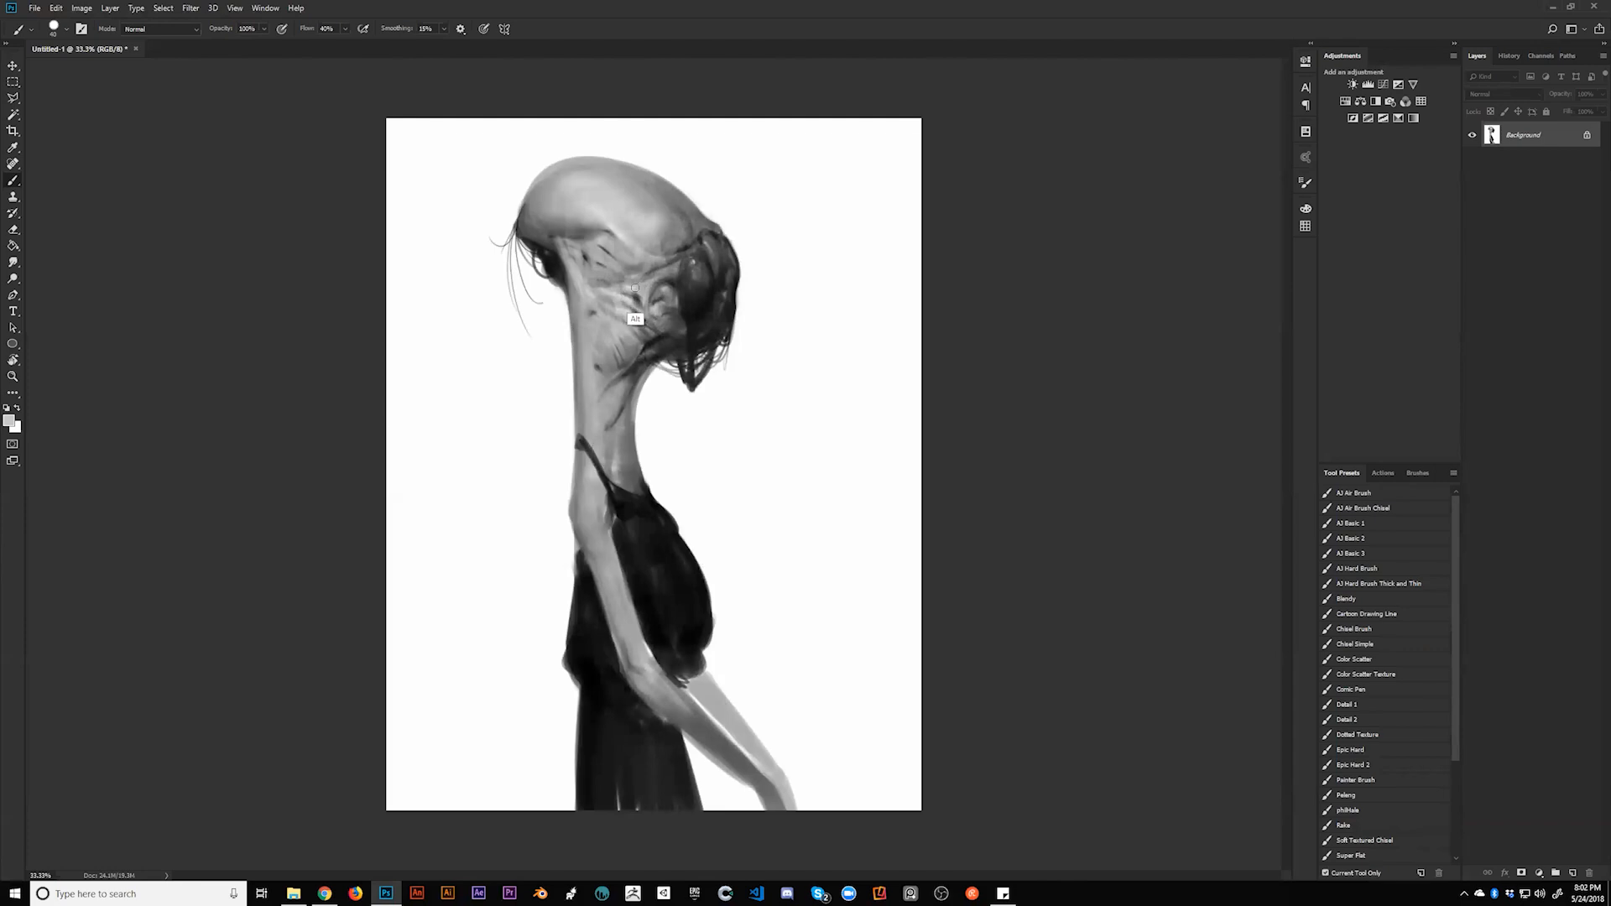
key("bracketleft")
key("bracketleft")
key("bracketleft")
key("d")
key("bracketright")
key("bracketright")
key("bracketright")
key("bracketright")
key("bracketright")
key("bracketleft")
key("bracketright")
key("bracketright")
key("x")
key("bracketright")
key("bracketright")
key("bracketright")
key("bracketright")
key("bracketleft")
key("bracketleft")
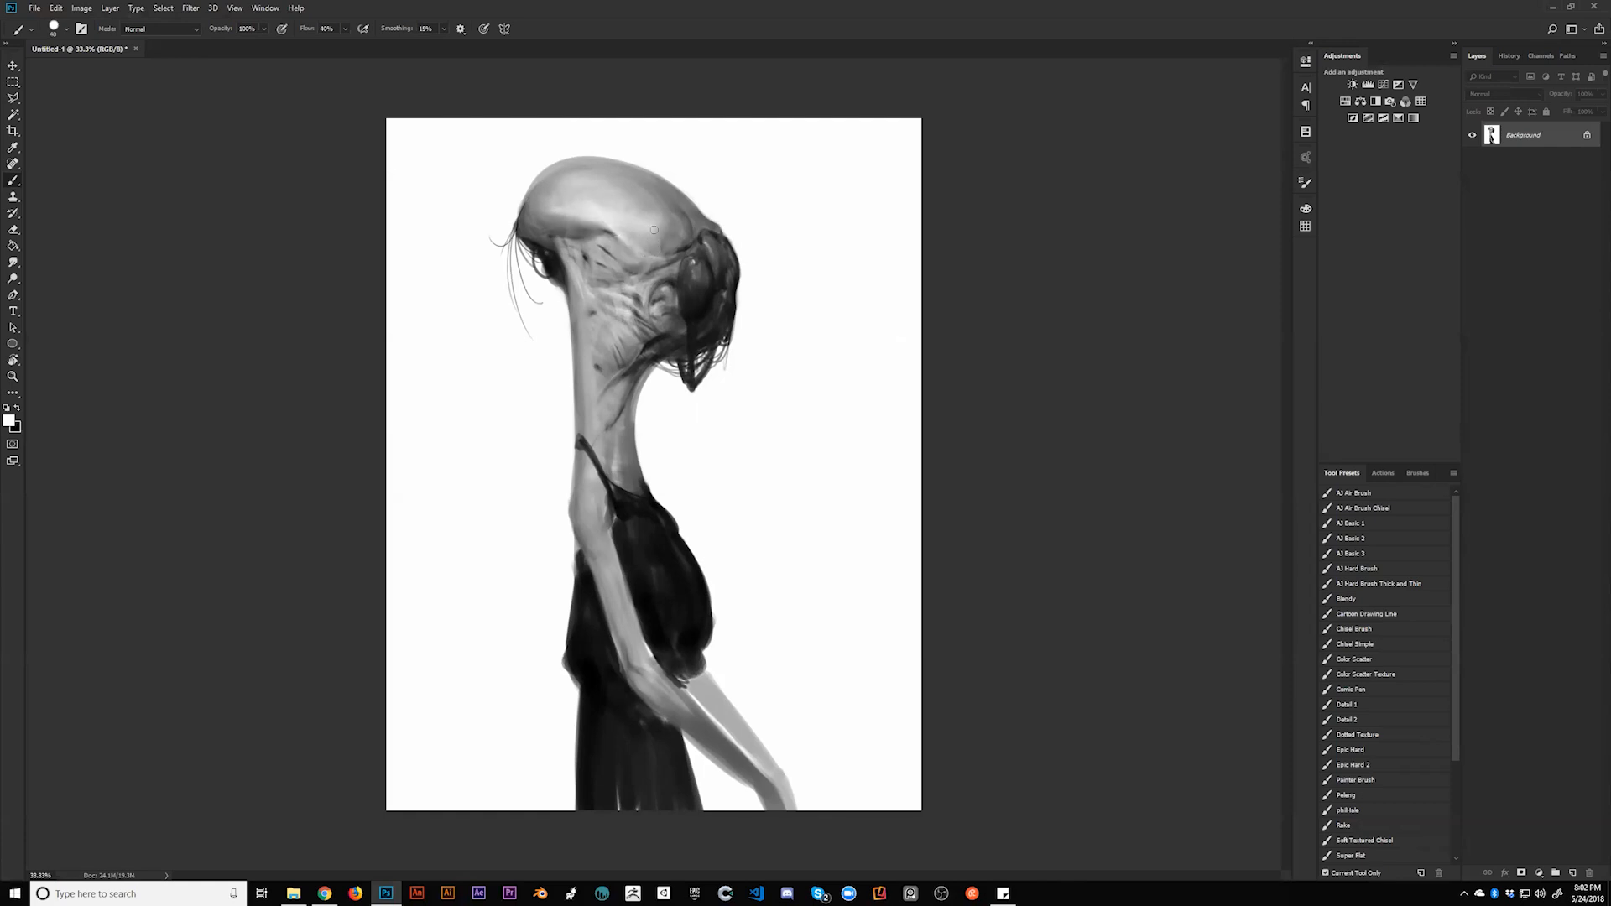
Step: Brighten the lower part of the domed cranium above the skin folds with a sampled light grey and a larger brush
key("F1")
left_click(657, 250, "alt")
key("bracketright")
key("bracketright")
key("bracketright")
key("bracketright")
left_click_drag(630, 233, 668, 224)
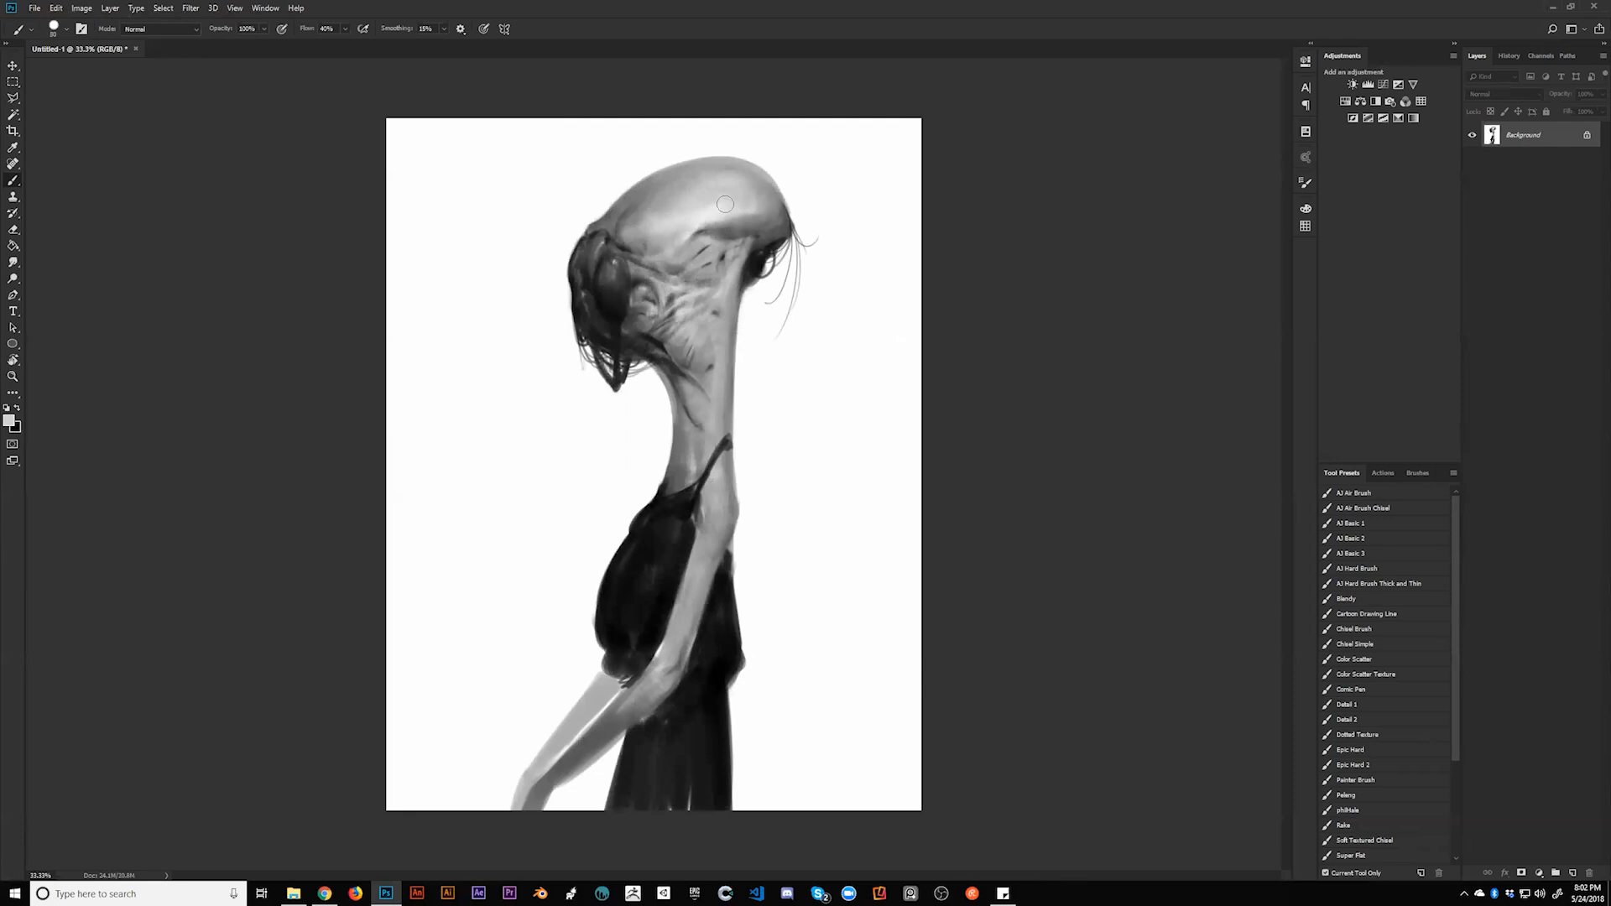
Step: Touch up the near shoulder with a skin tone sampled from it
key("ctrl+alt+z")
left_click(718, 508, "alt")
mouse_move(719, 507)
left_mouse_down()
mouse_move(687, 612)
mouse_move(724, 505)
left_mouse_up()
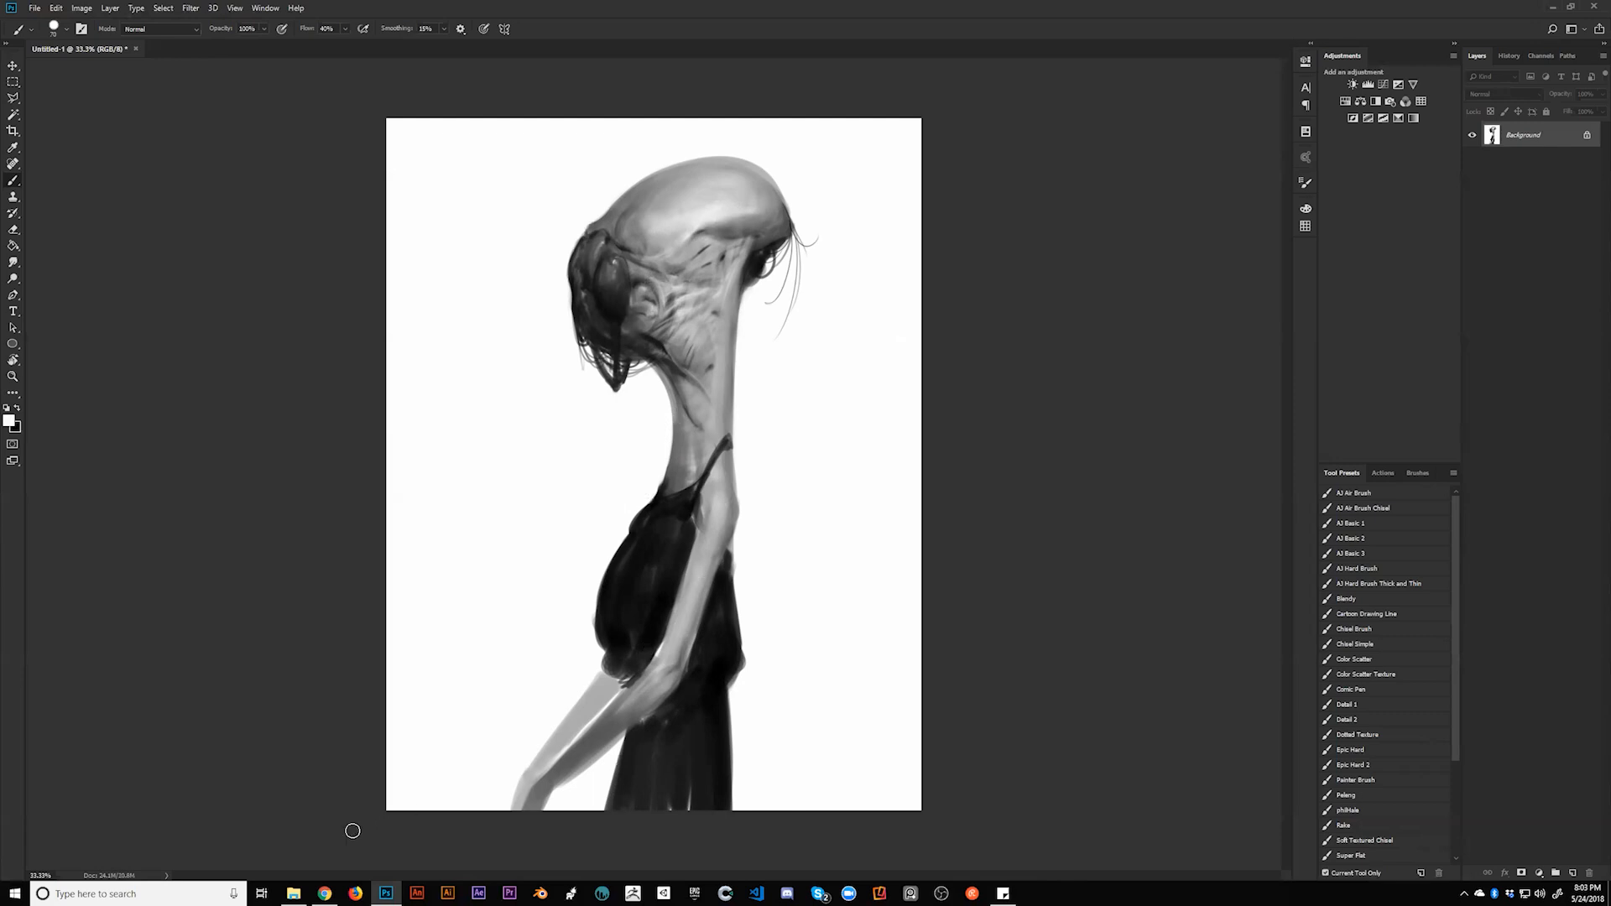
Step: Open Calculator and multiply 365 by 8
left_click(159, 891)
type("cal")
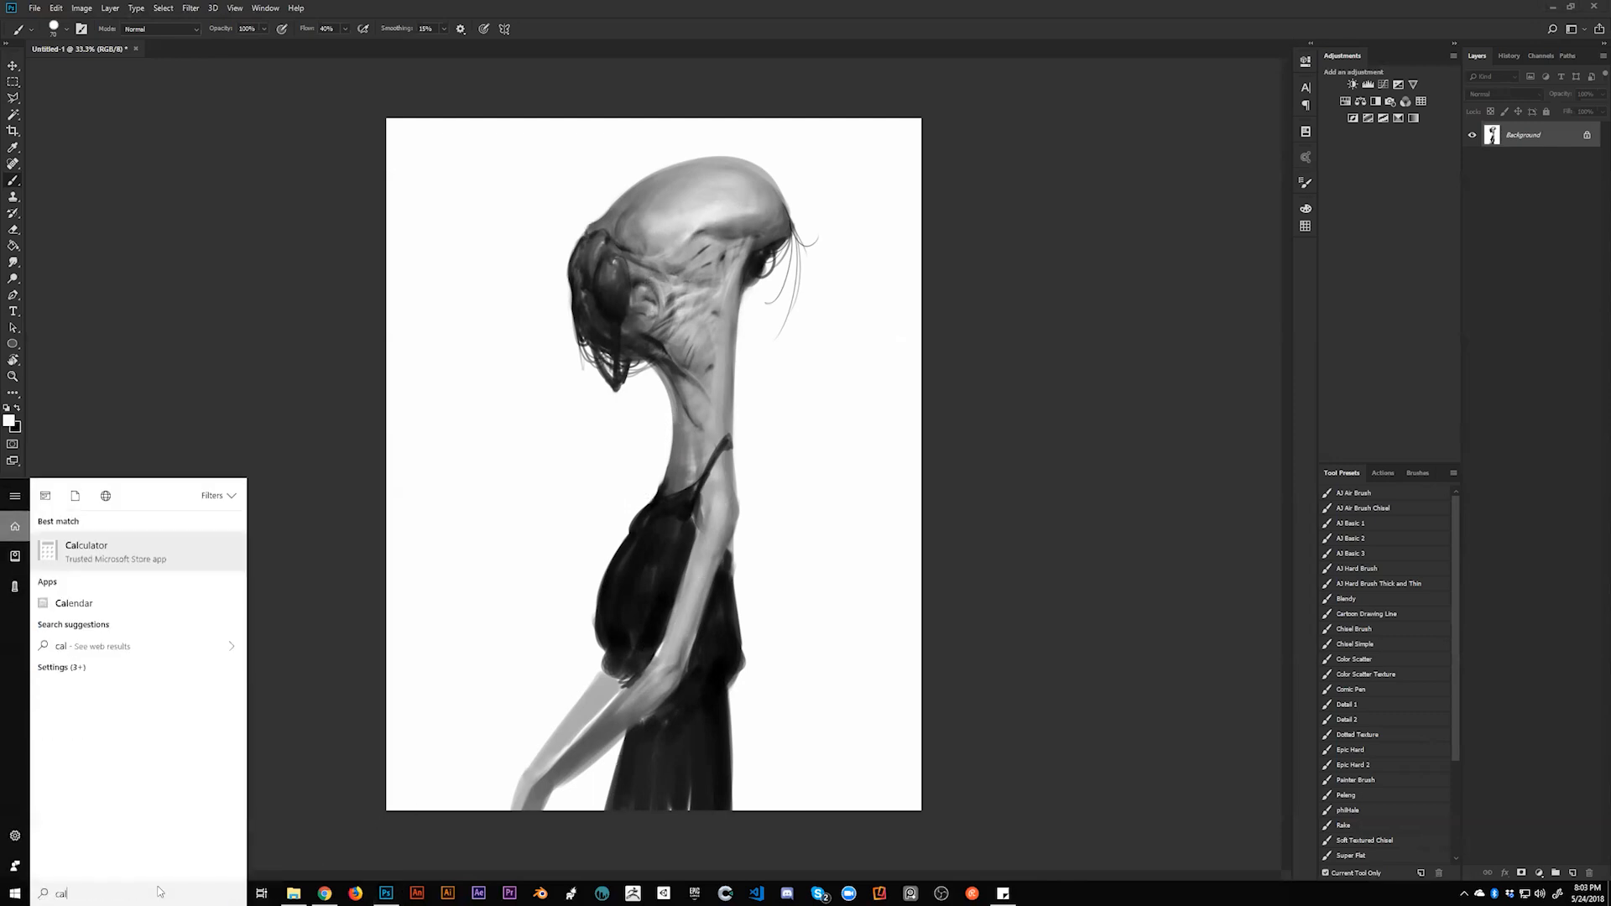
key("Return")
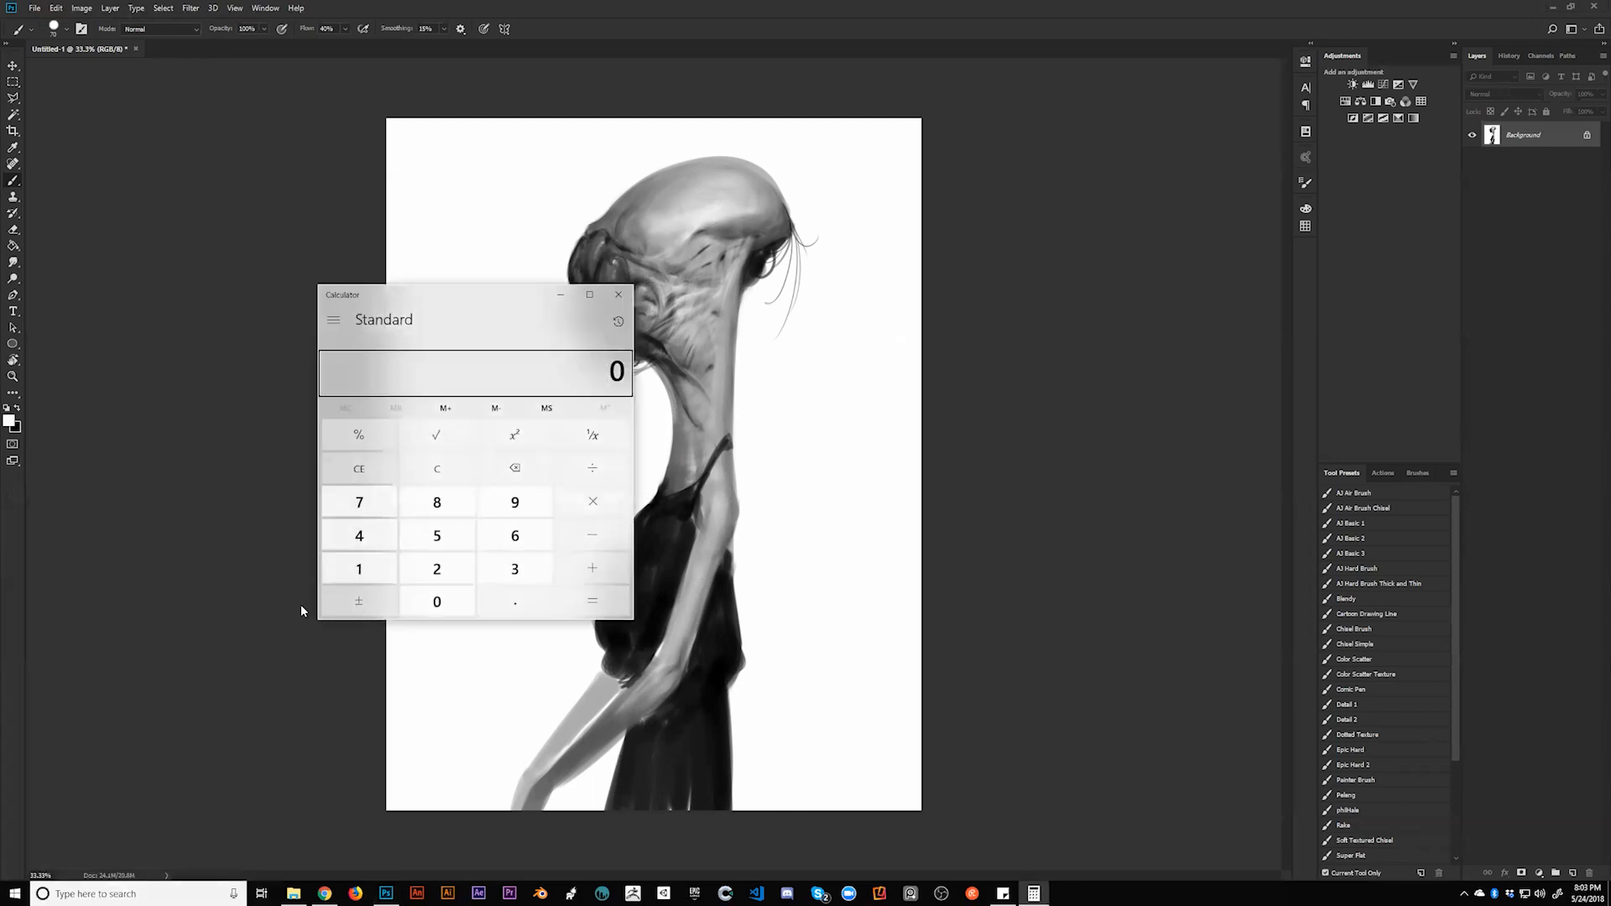
left_click(502, 568)
left_click(510, 537)
left_click(454, 543)
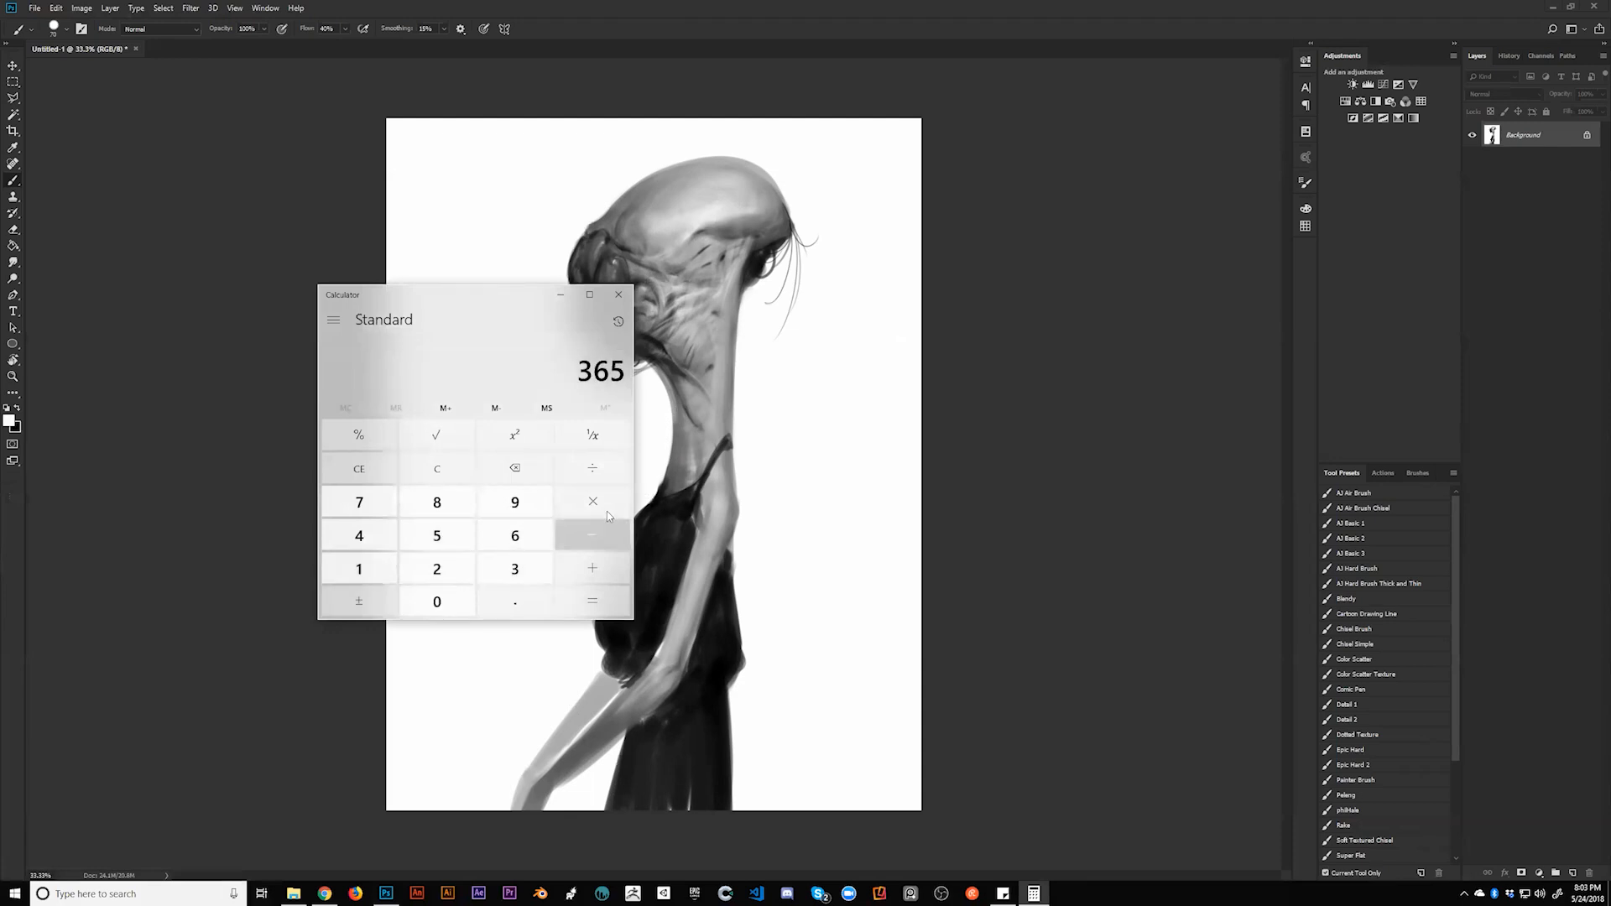
left_click(601, 502)
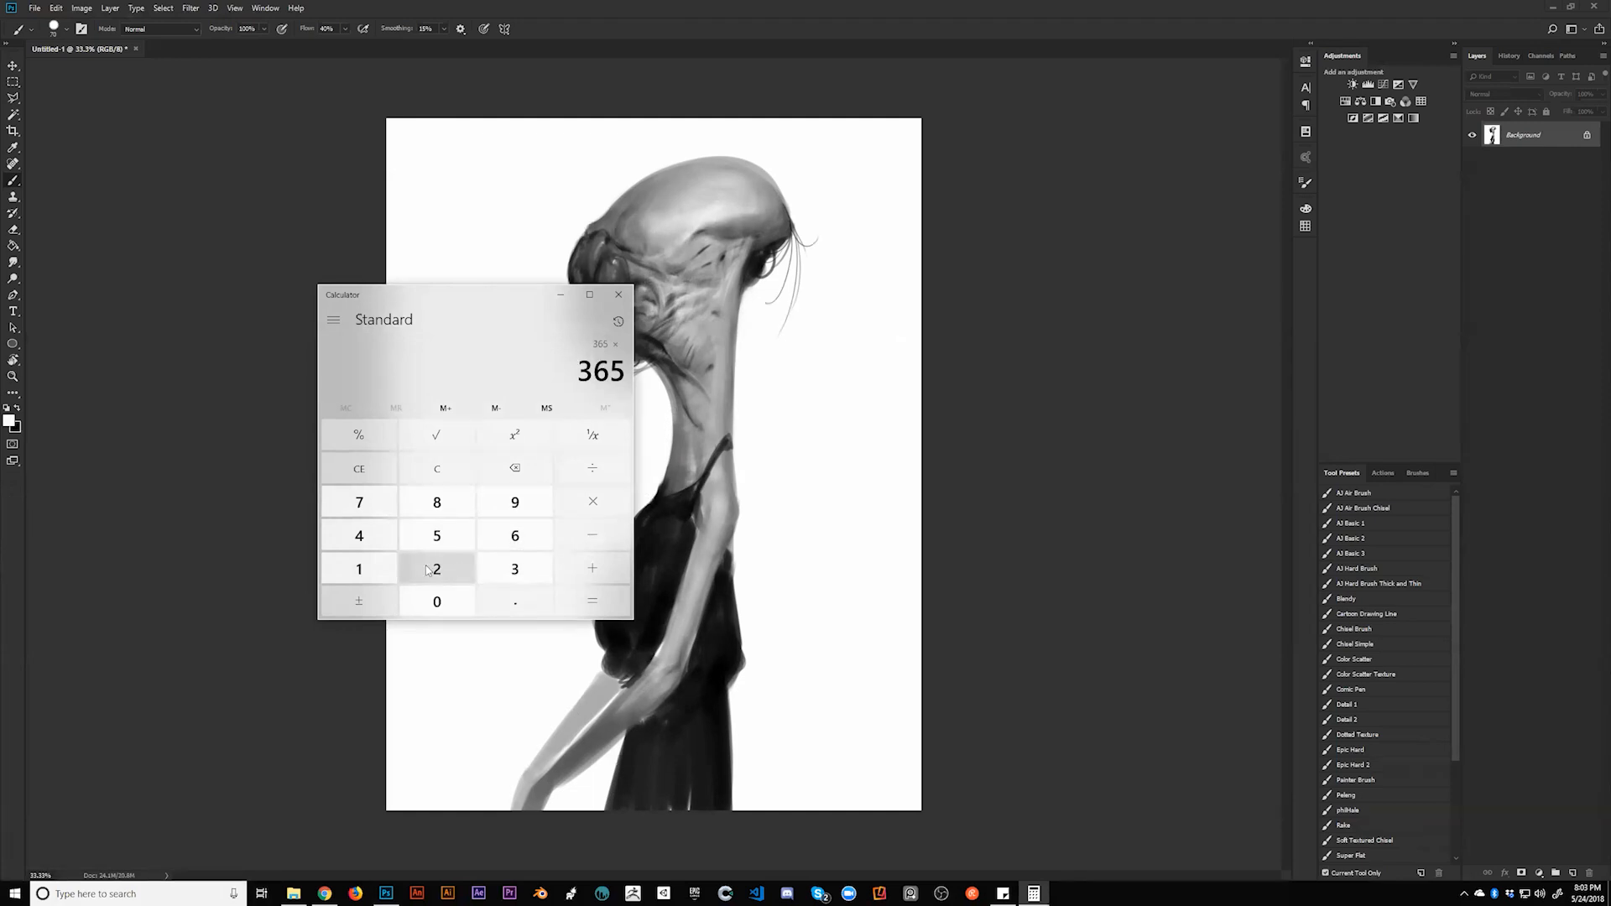
left_click(449, 517)
left_click(579, 600)
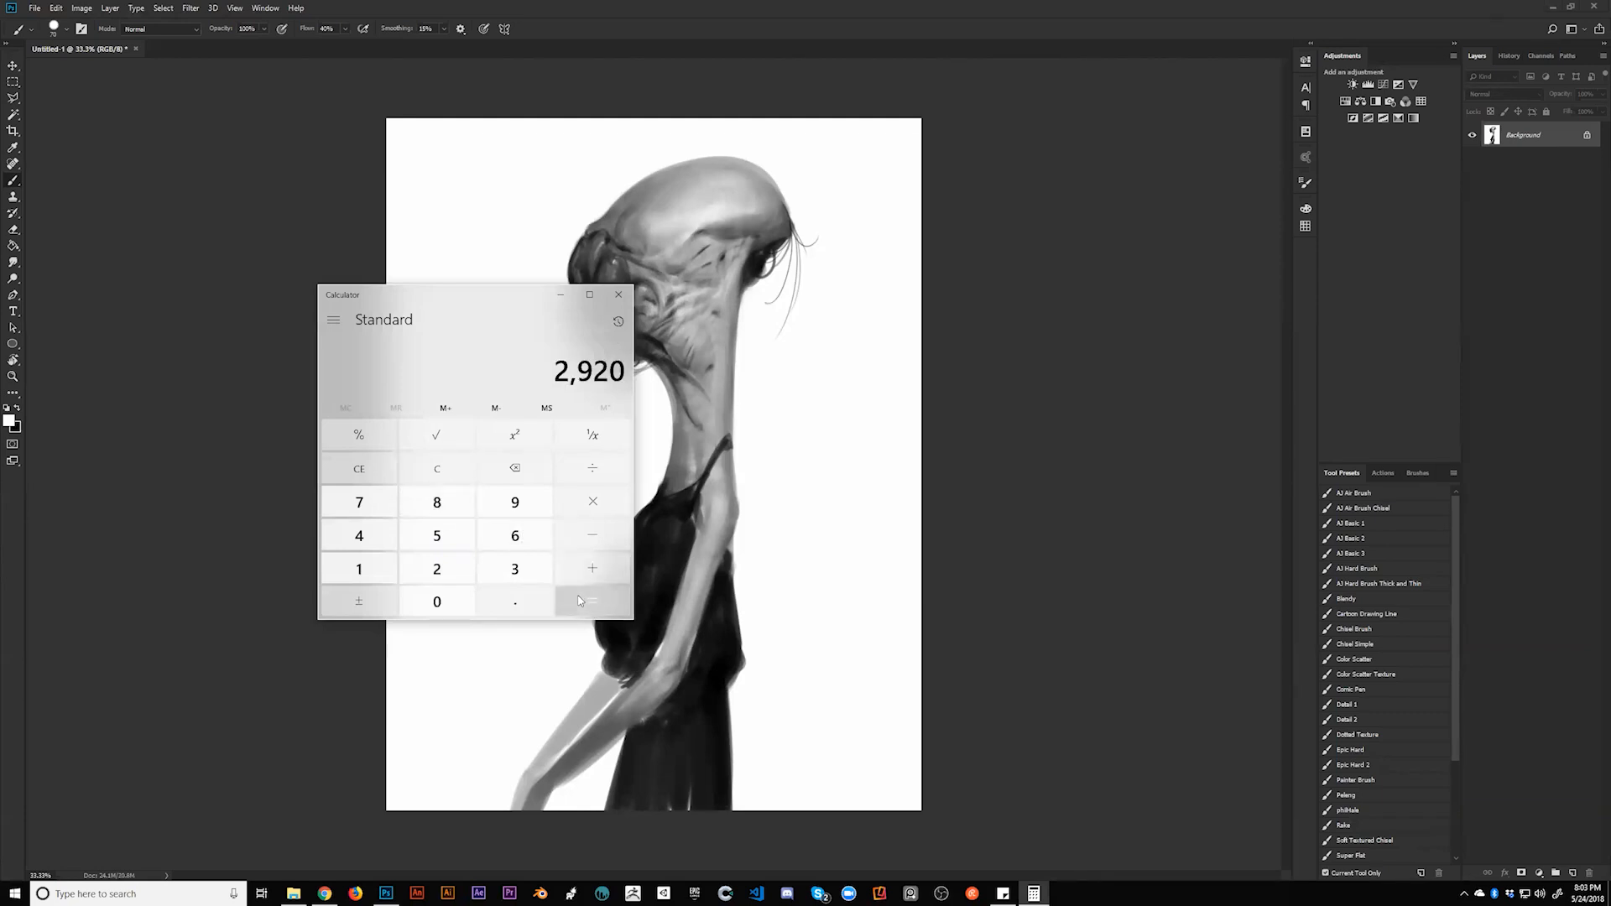
Step: Multiply the calculated product by 0.05
left_click(591, 503)
left_click(526, 597)
left_click(437, 601)
left_click(450, 538)
left_click(591, 601)
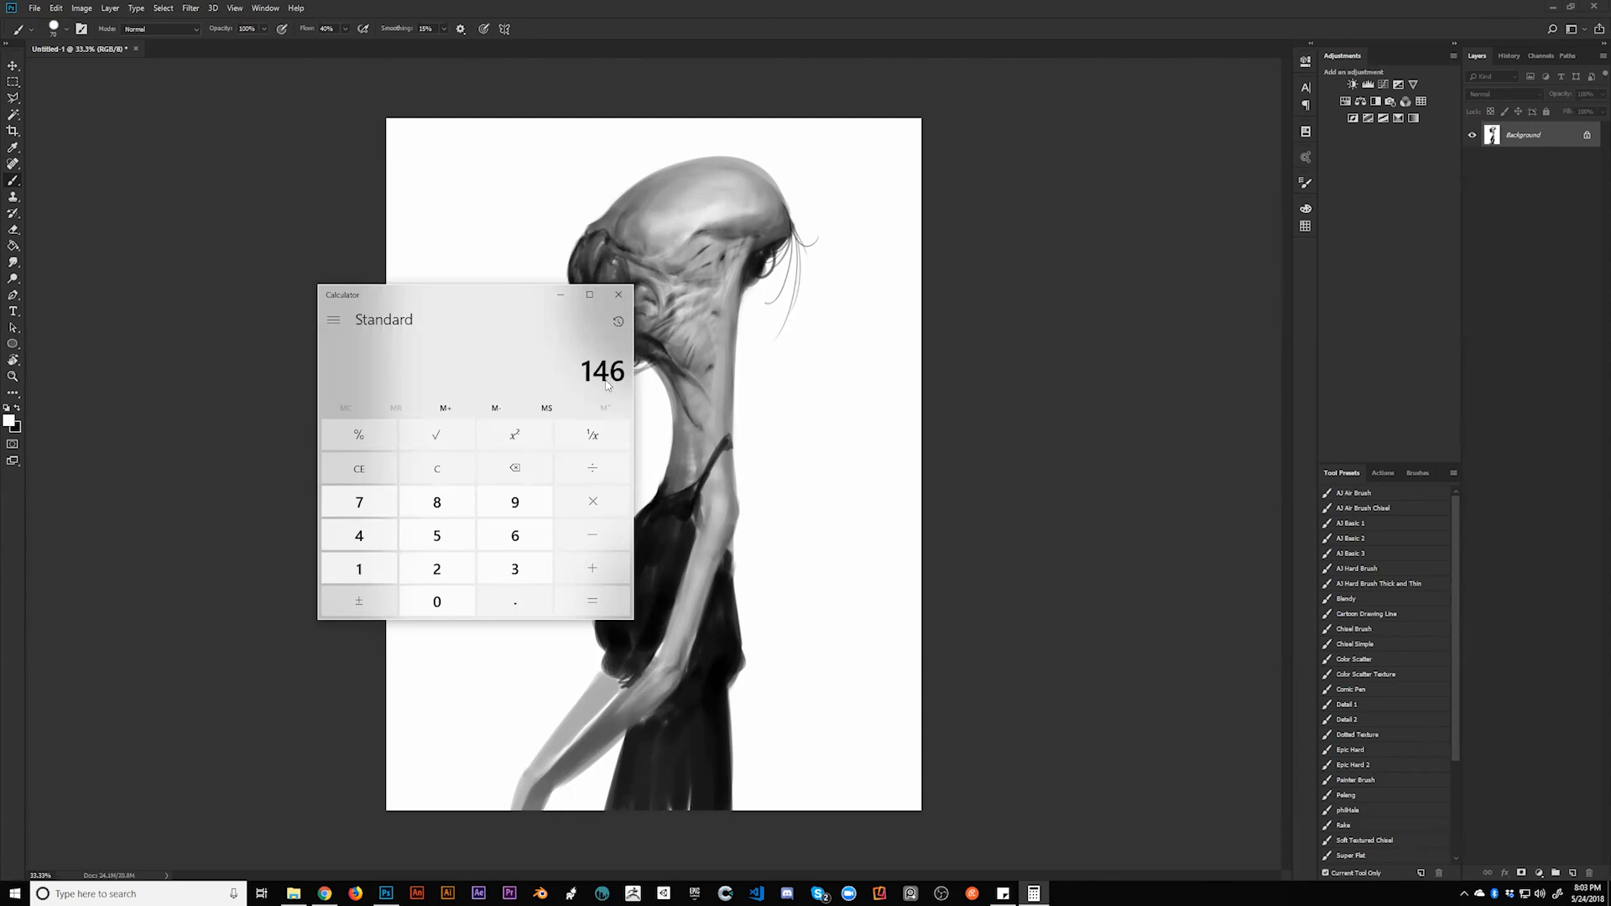
Step: Multiply the current result by 10, then clear and close the calculator
left_click(596, 501)
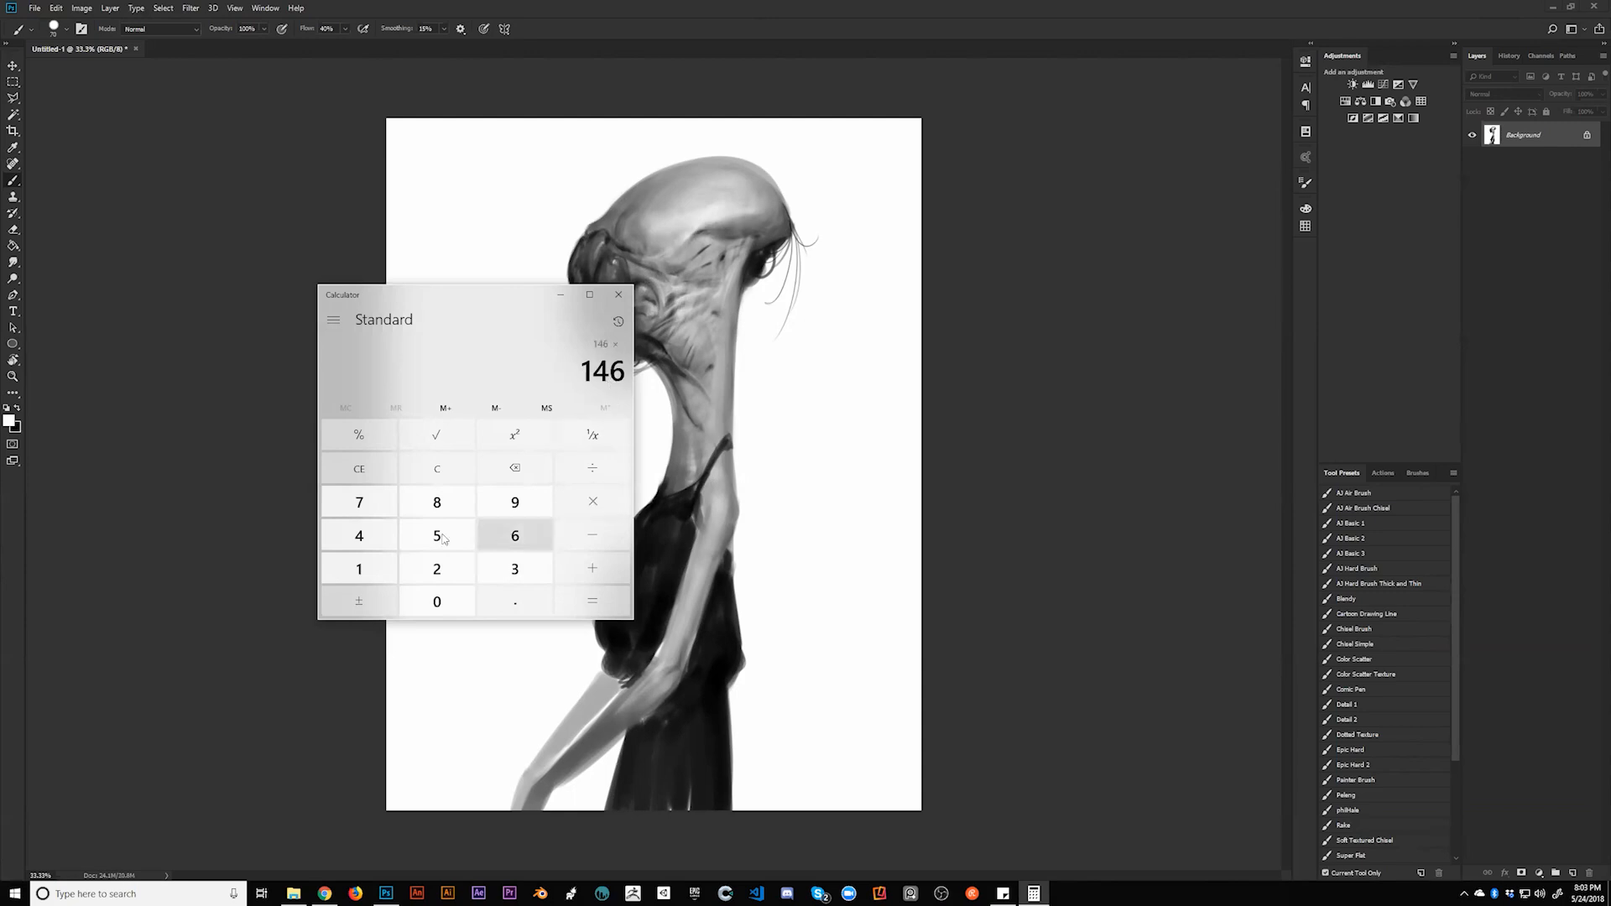
left_click(393, 581)
left_click(432, 597)
left_click(592, 601)
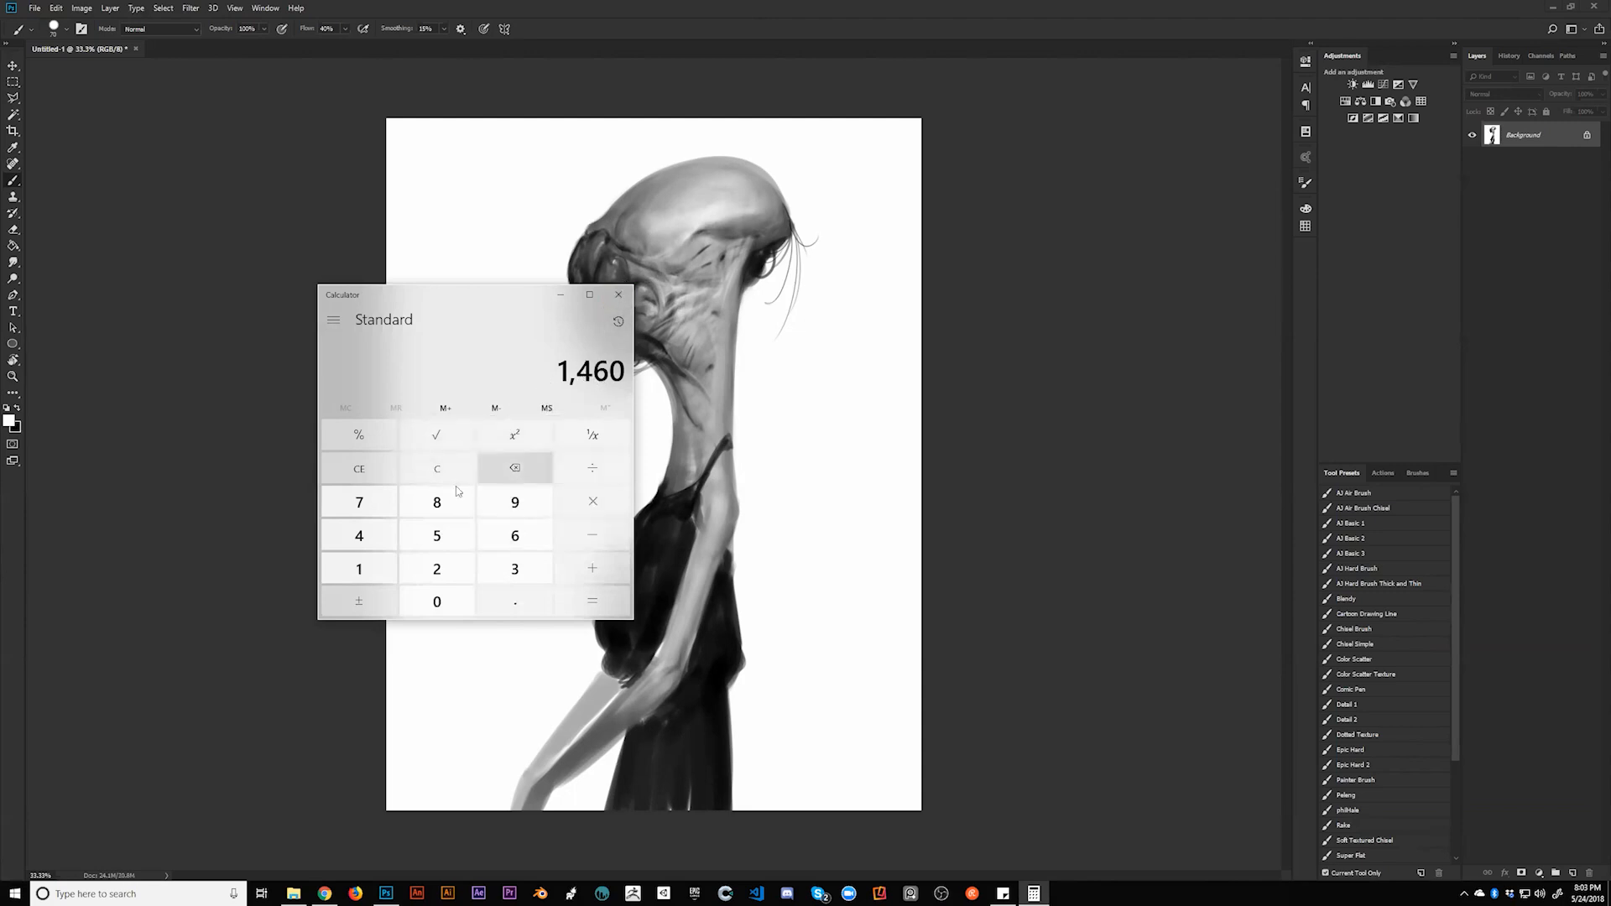
left_click(369, 472)
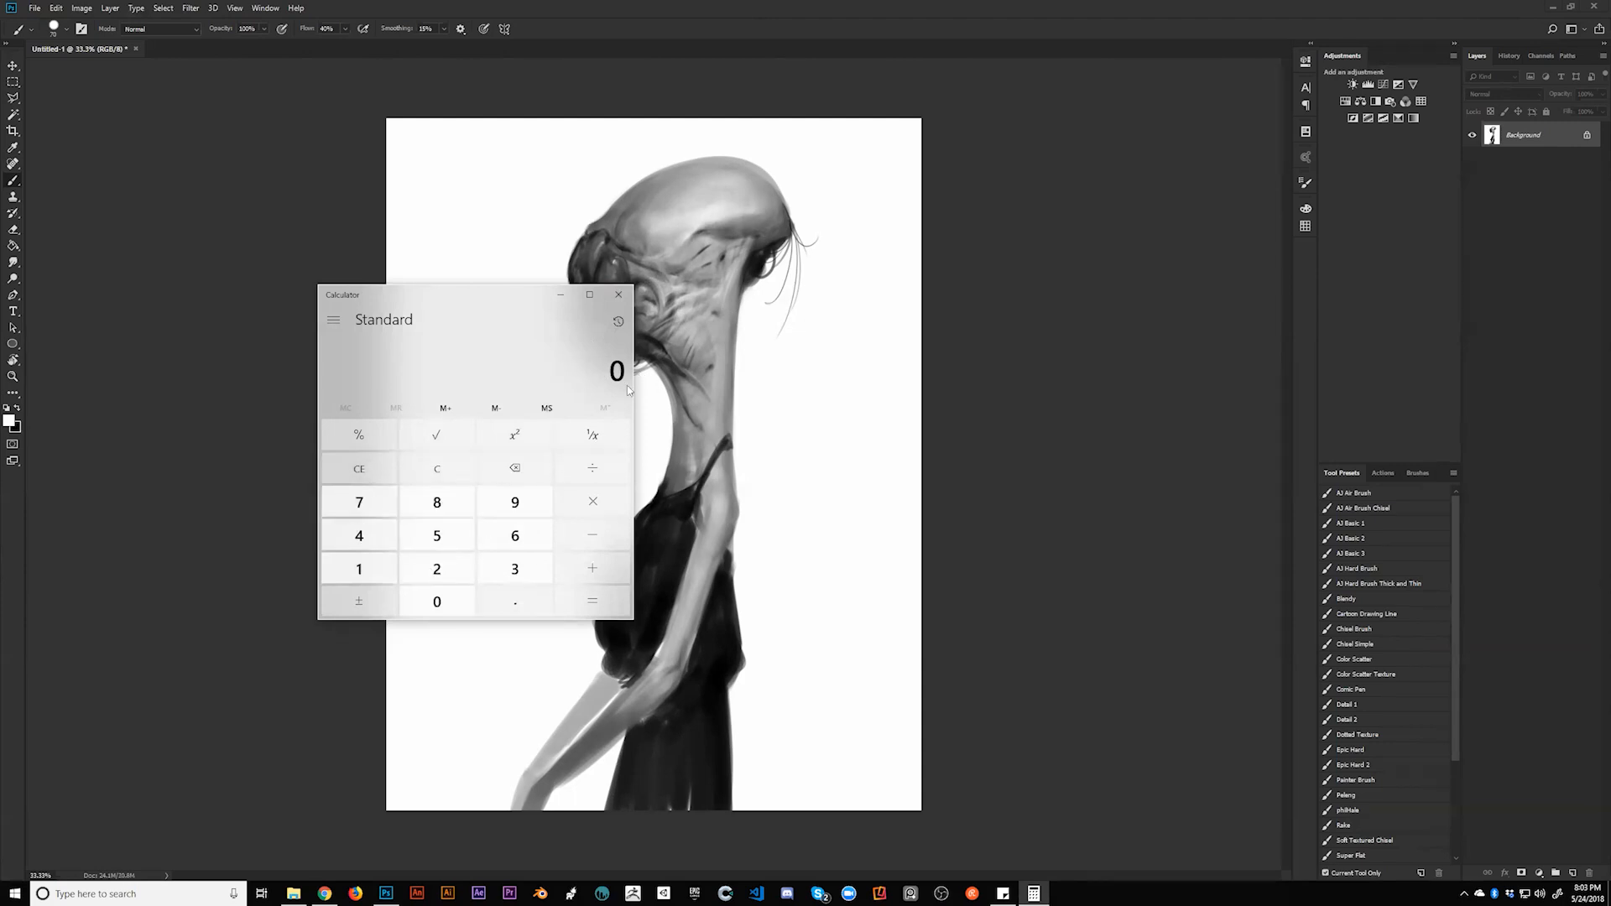
left_click(618, 295)
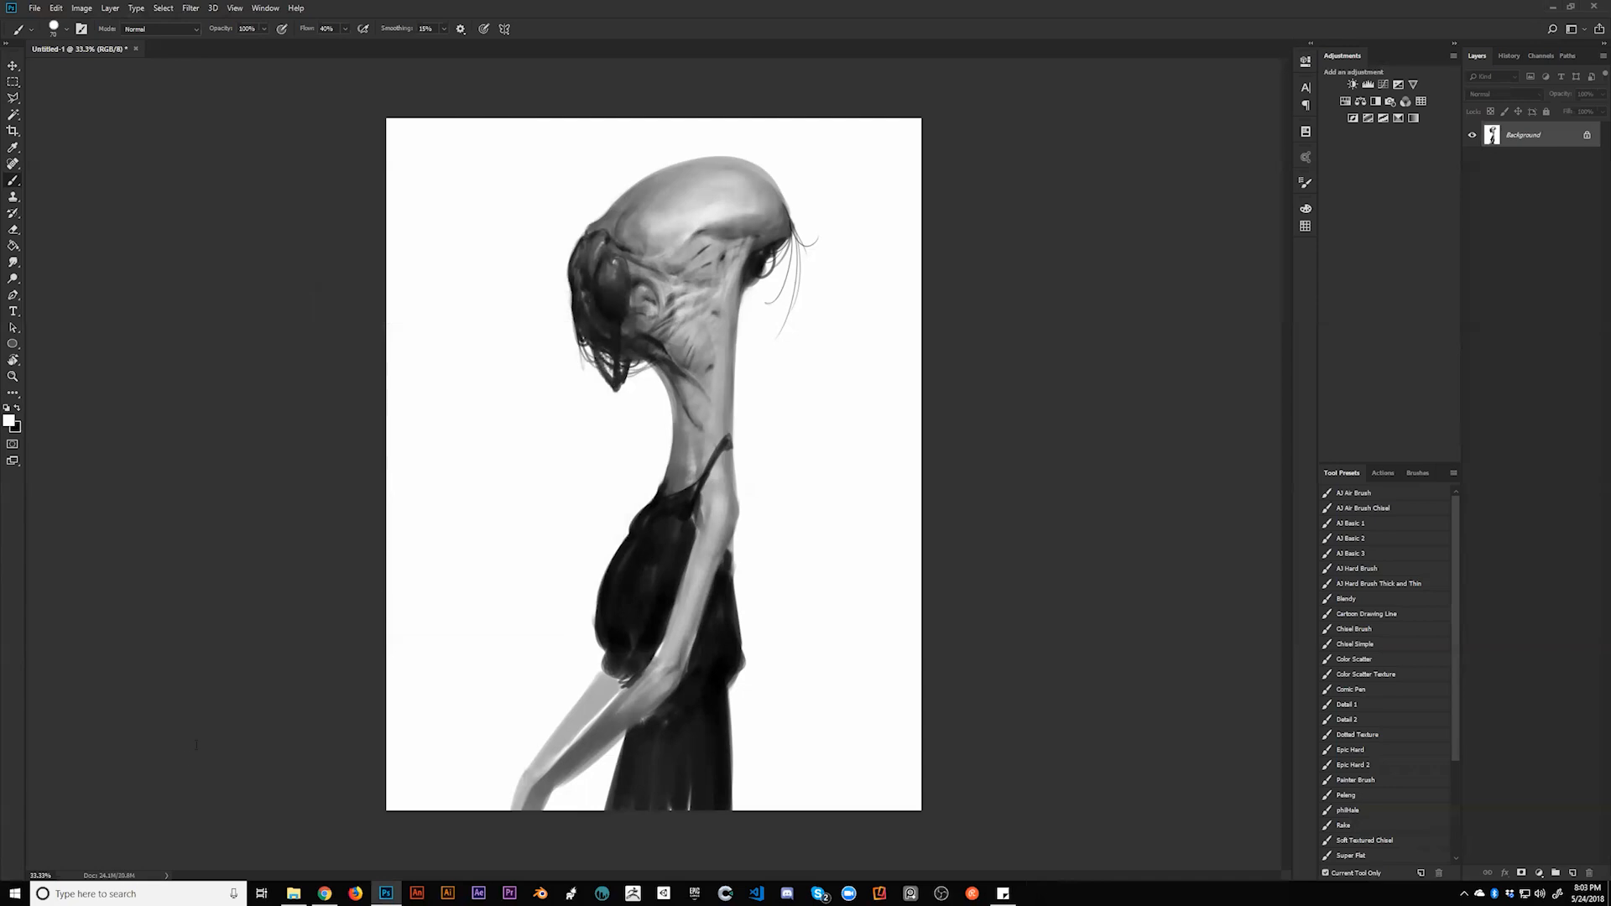
left_click(141, 893)
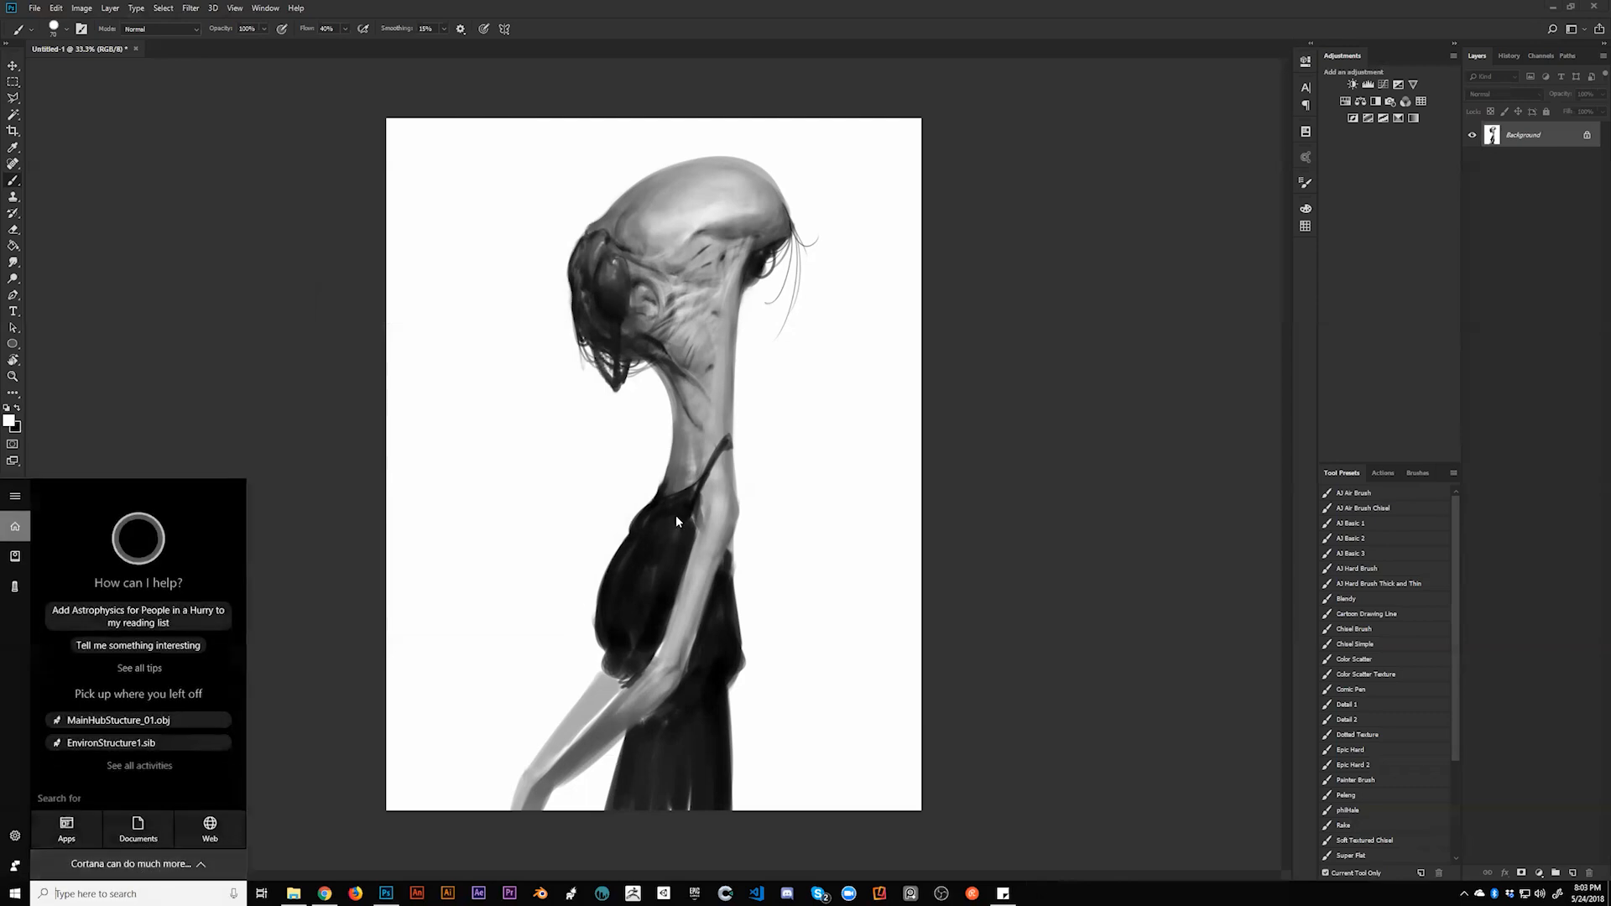
left_click(896, 431)
Step: Flip the canvas and add a short white highlight to the wrinkled skin beside the hair
key("x")
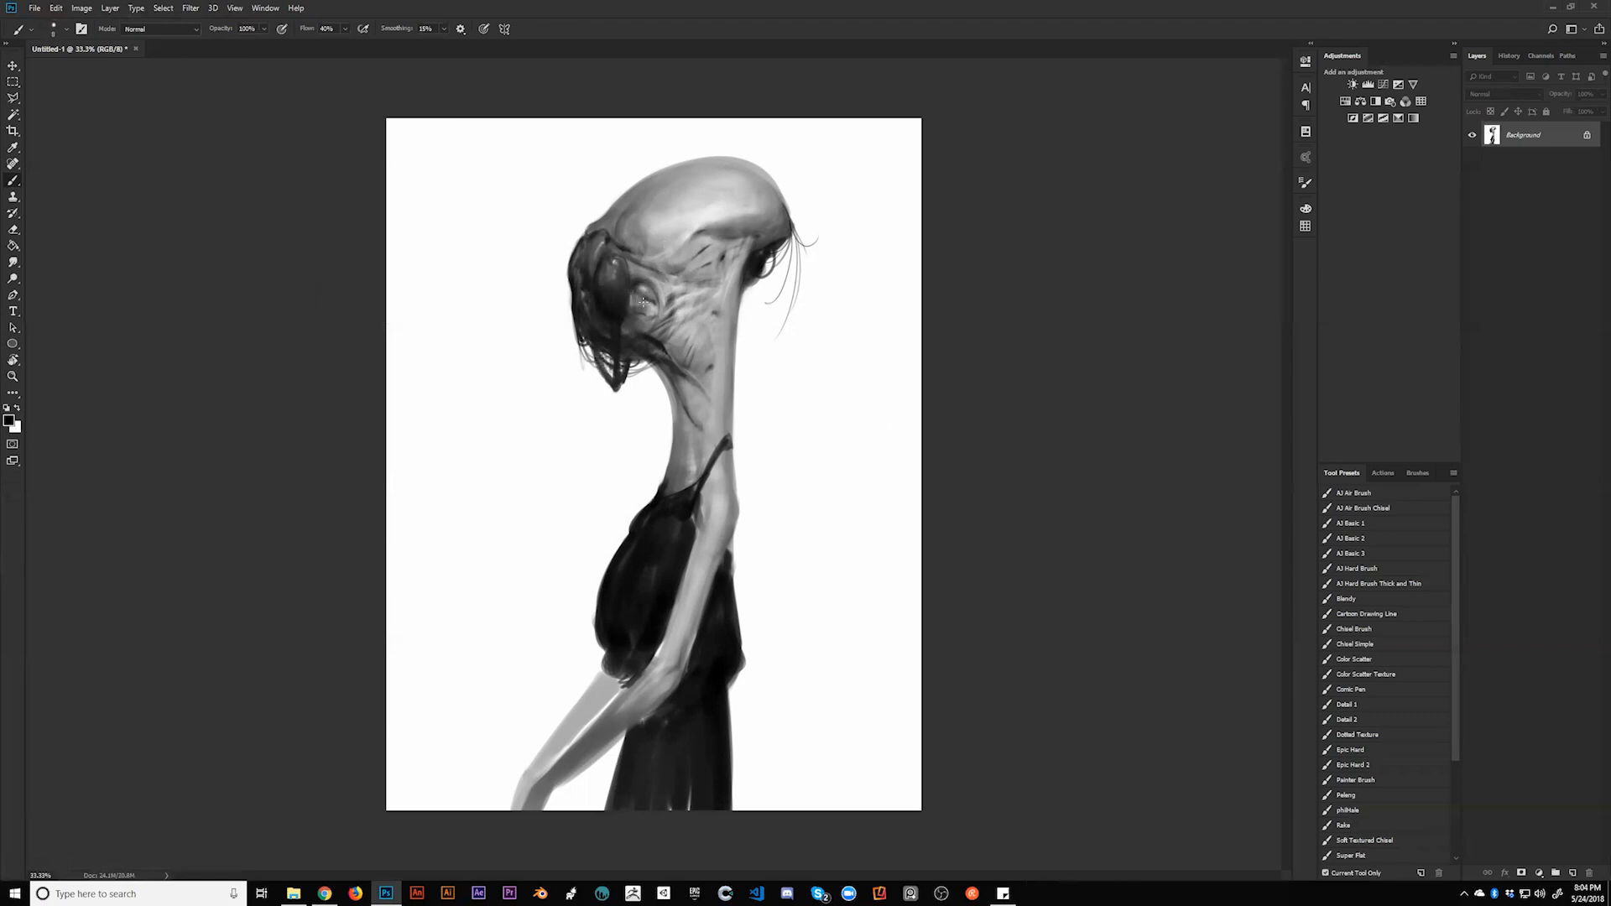
key("bracketright")
key("x")
key("ctrl+f")
key("bracketright")
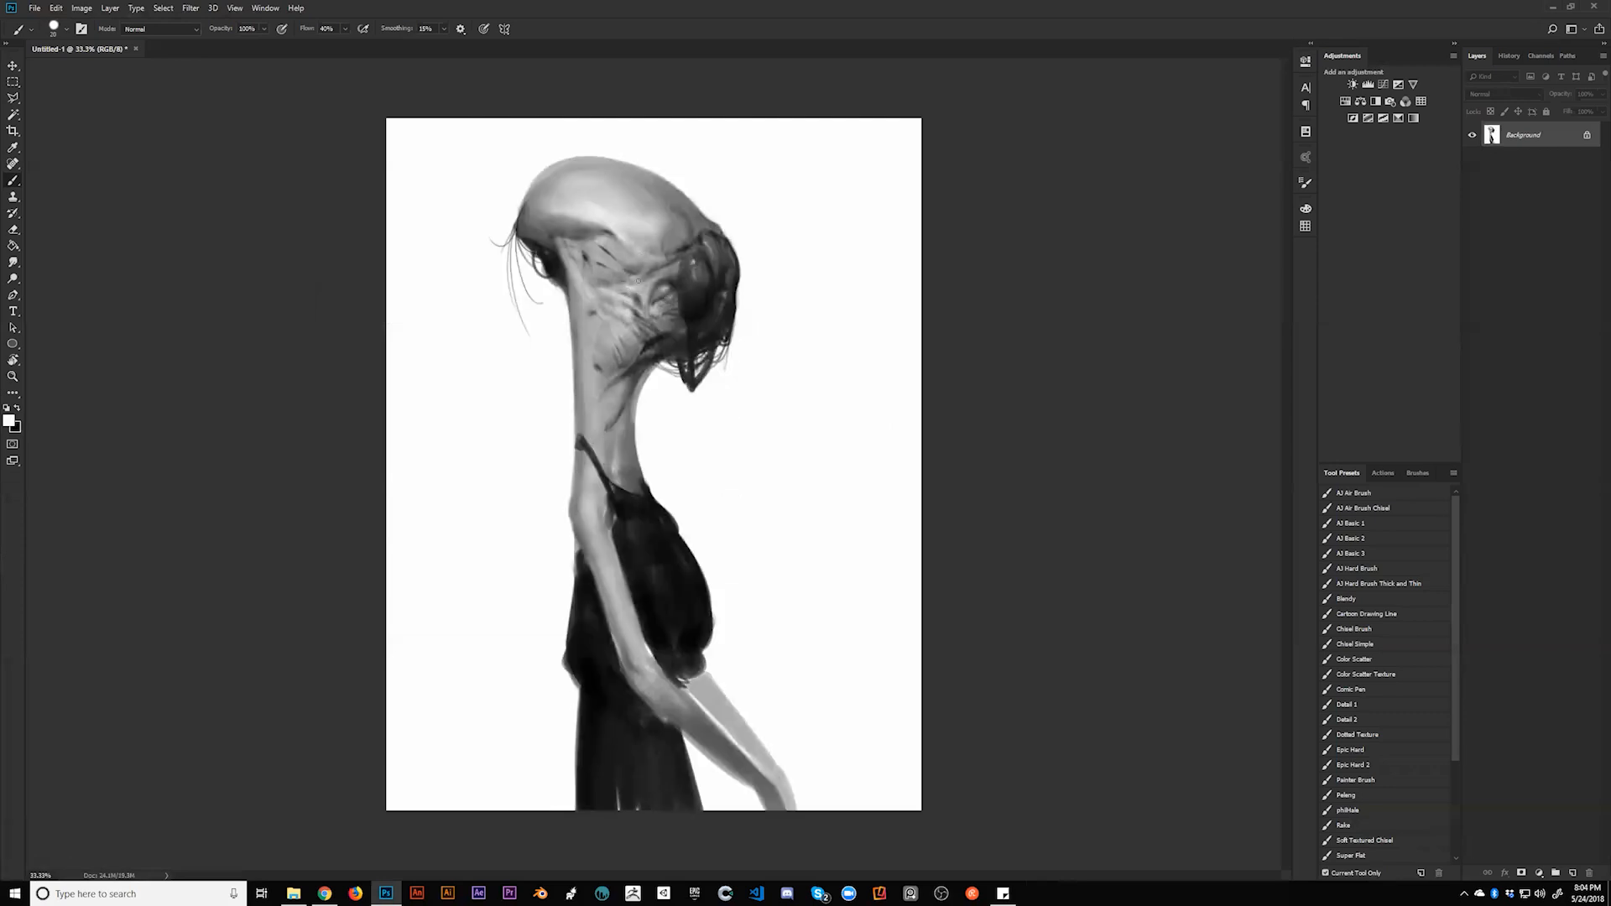
left_click_drag(647, 279, 663, 271)
Step: Check the whole figure at reduced size and mirrored, and return to a close view of the head and neck with the brush
key("z")
left_click(626, 379, "alt")
left_click(626, 379, "alt")
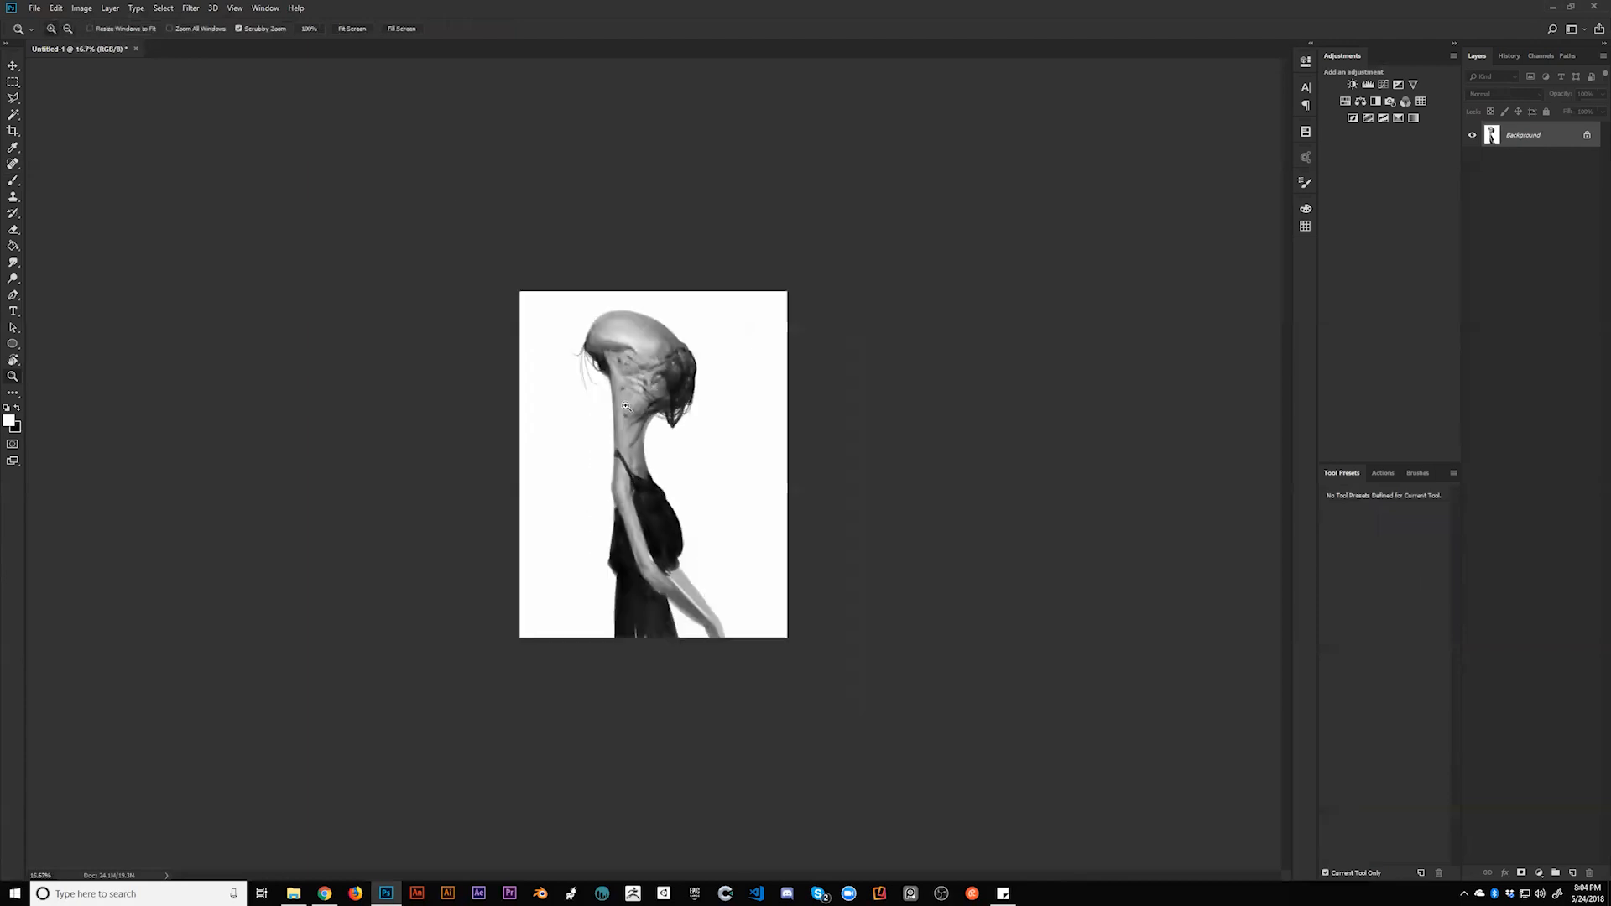
key("ctrl+shift+h")
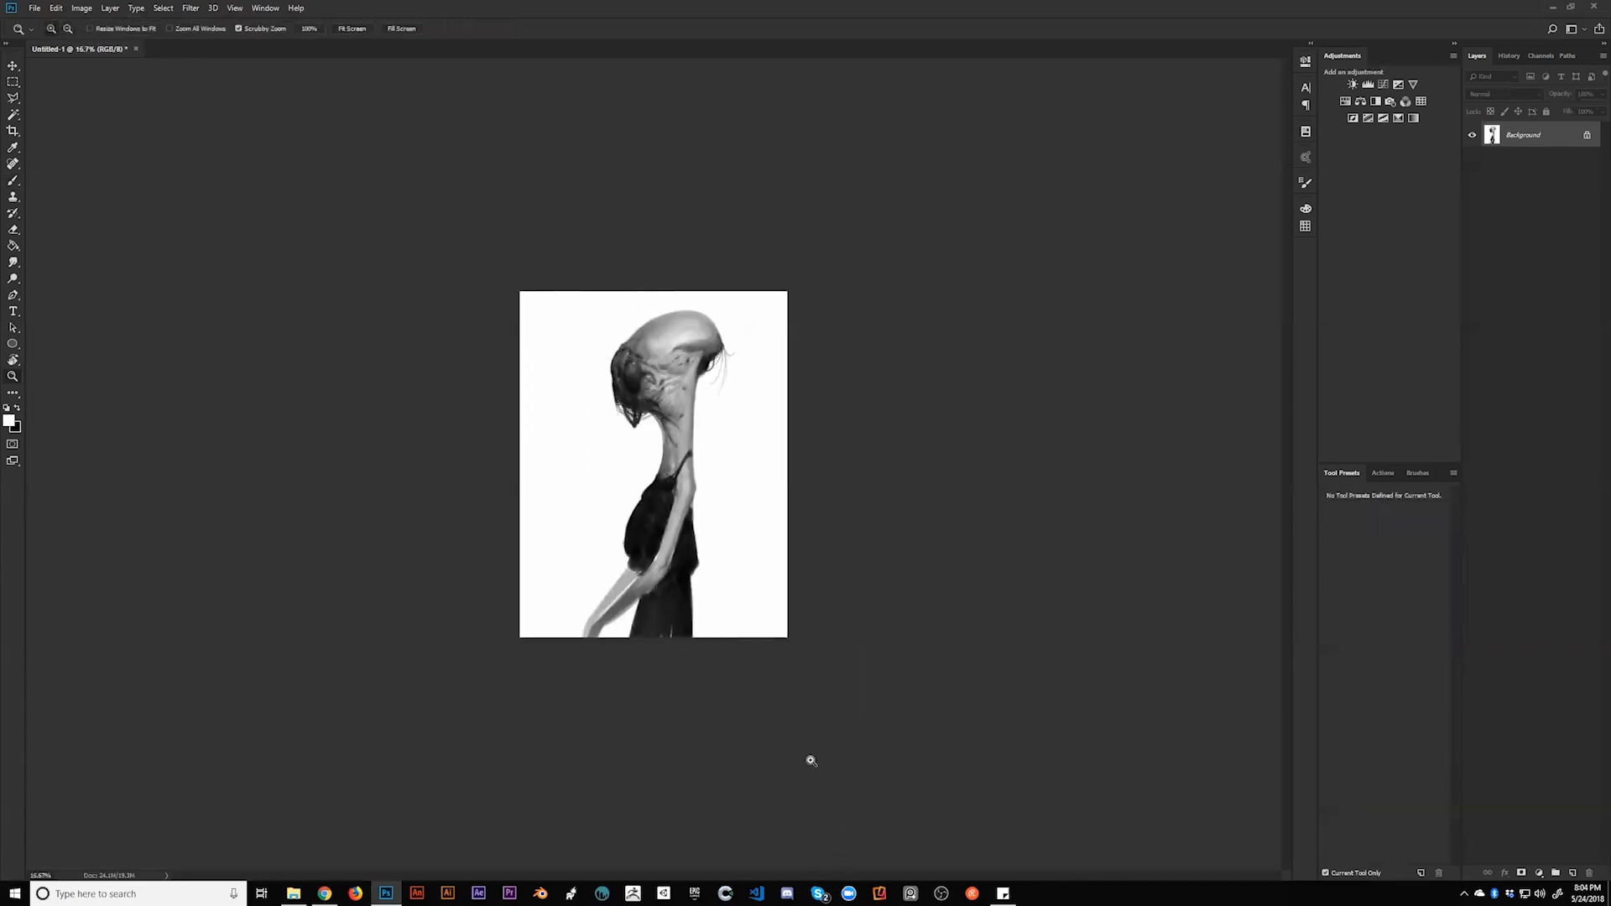
left_click(654, 430)
left_click(653, 431)
left_click(654, 431)
key("b")
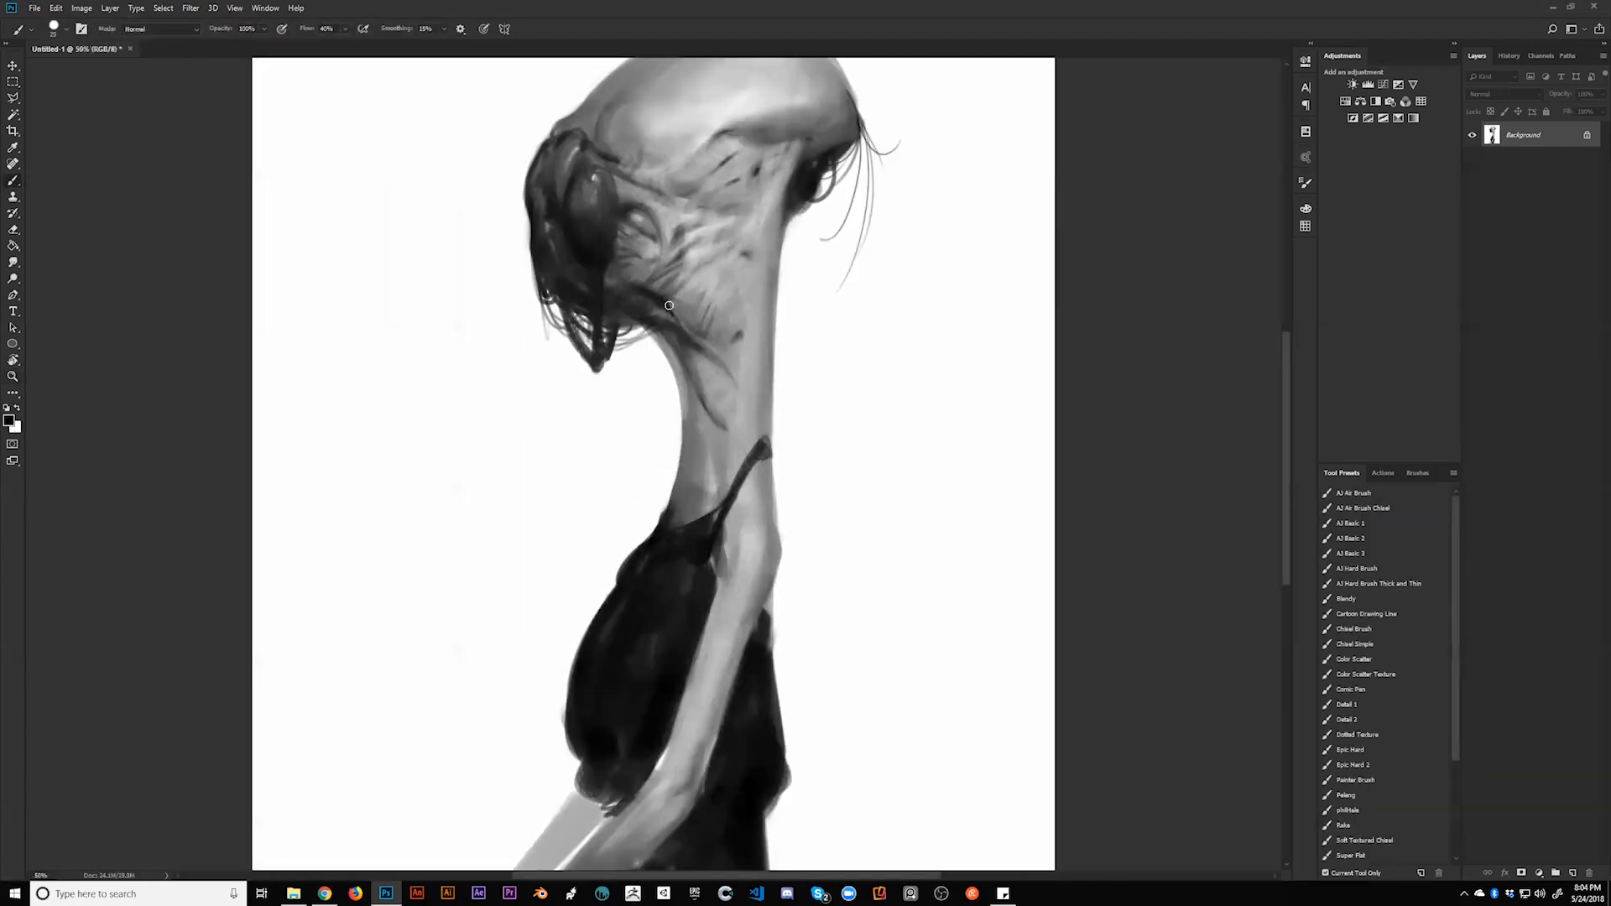
Step: Darken the shadow under the jaw with black, soften it with a sampled tone, and switch to a much smaller black brush for creases
left_click_drag(738, 338, 694, 330)
left_click(716, 319, "alt")
key("bracketright")
mouse_move(716, 326)
left_mouse_down()
mouse_move(703, 286)
mouse_move(737, 333)
left_mouse_up()
key("bracketleft")
key("bracketleft")
key("bracketleft")
key("bracketleft")
key("bracketleft")
key("bracketleft")
key("bracketleft")
key("d")
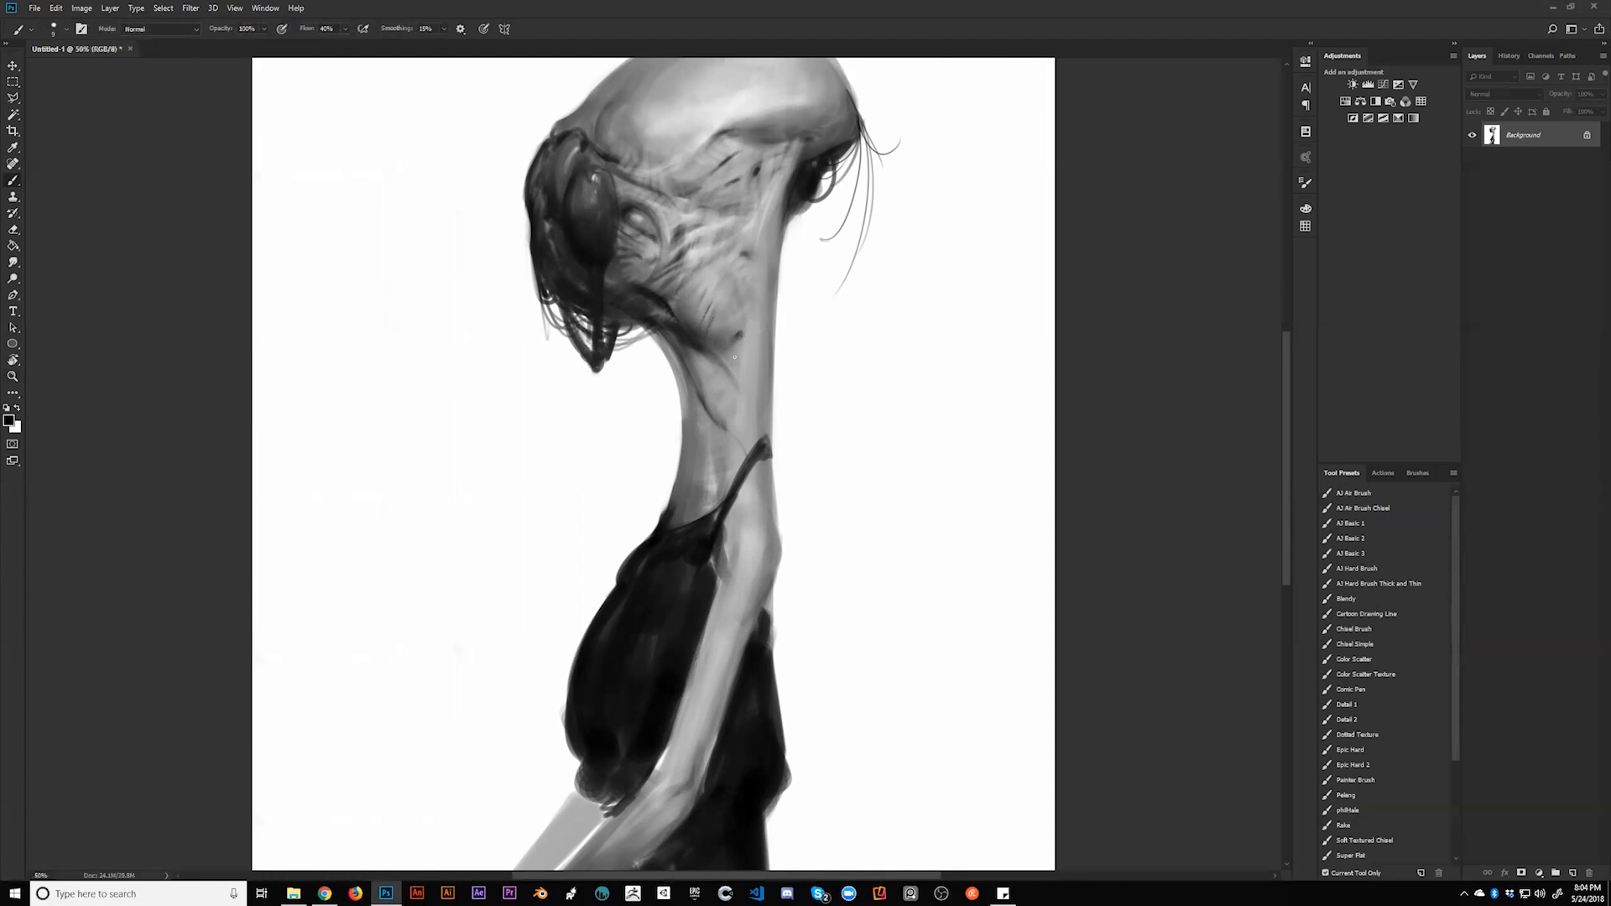
Step: Compare the figure's silhouette at reduced size with the canvas flipped
key("ctrl+space")
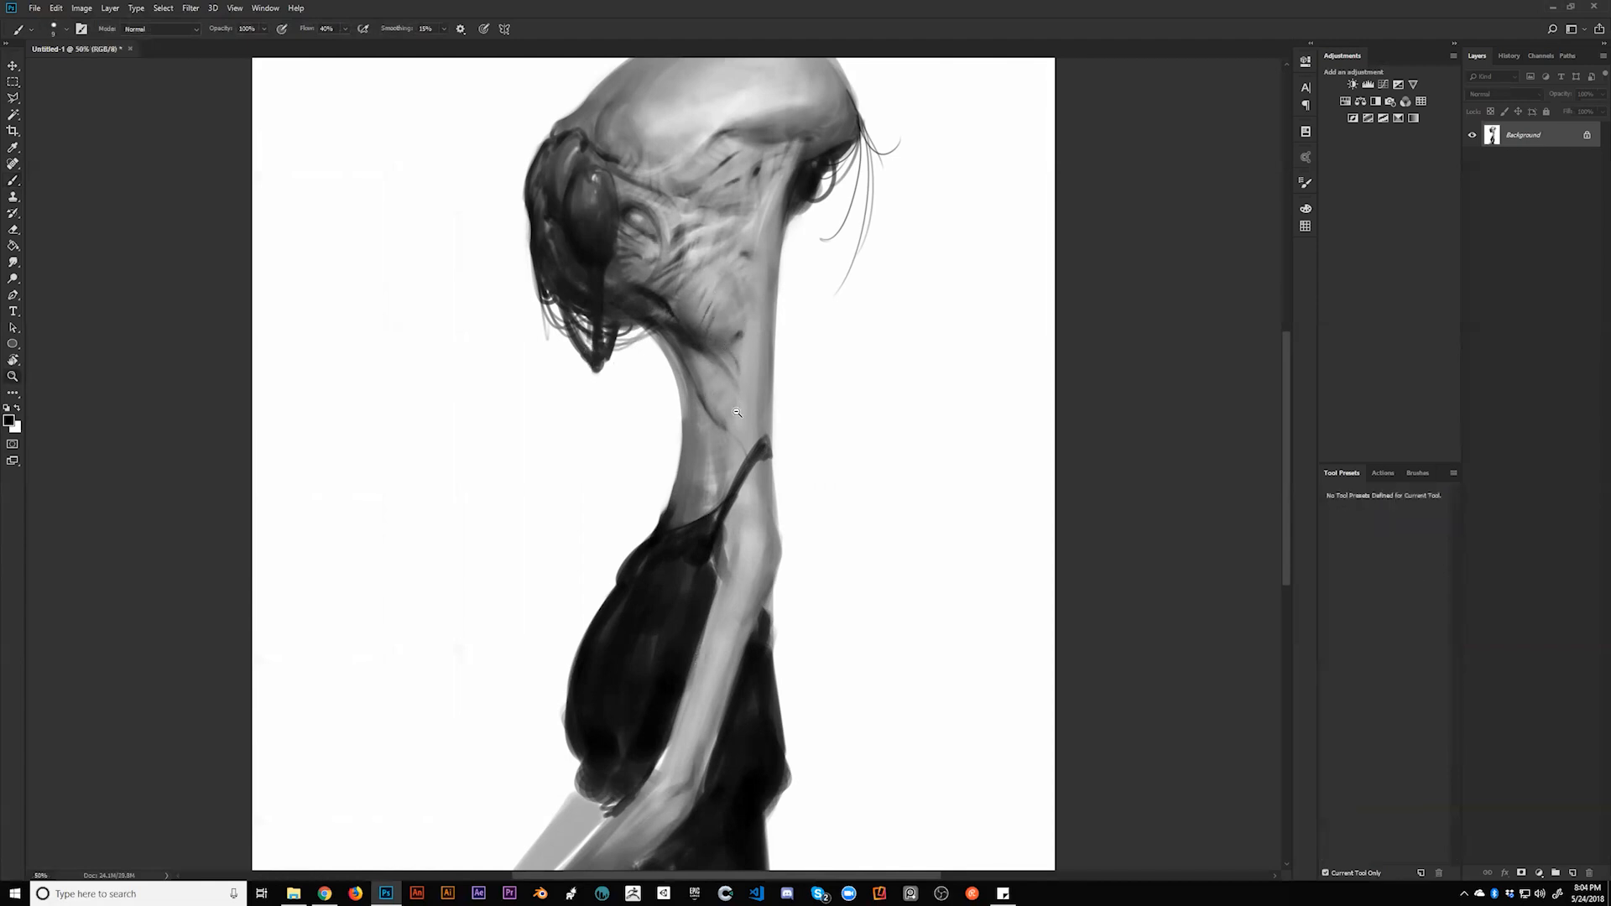
left_click(739, 407, "ctrl+alt")
left_click(740, 407, "ctrl+alt")
left_click(739, 407, "ctrl+alt")
key("ctrl+shift+h")
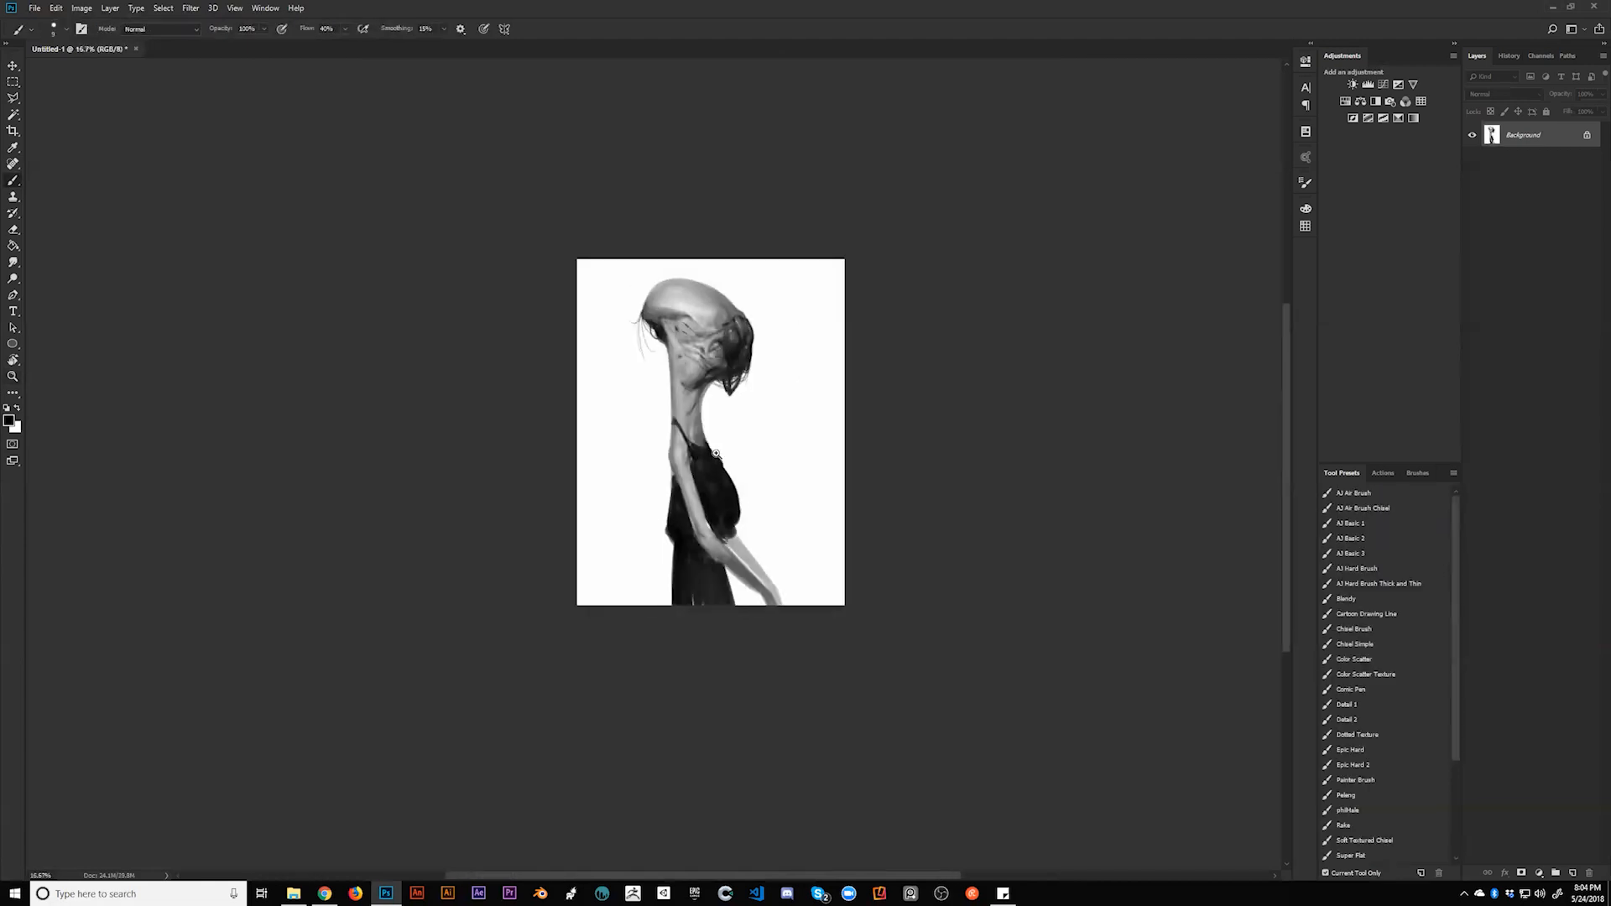
key("ctrl+space")
left_click(767, 399, "ctrl")
left_click(767, 400, "ctrl")
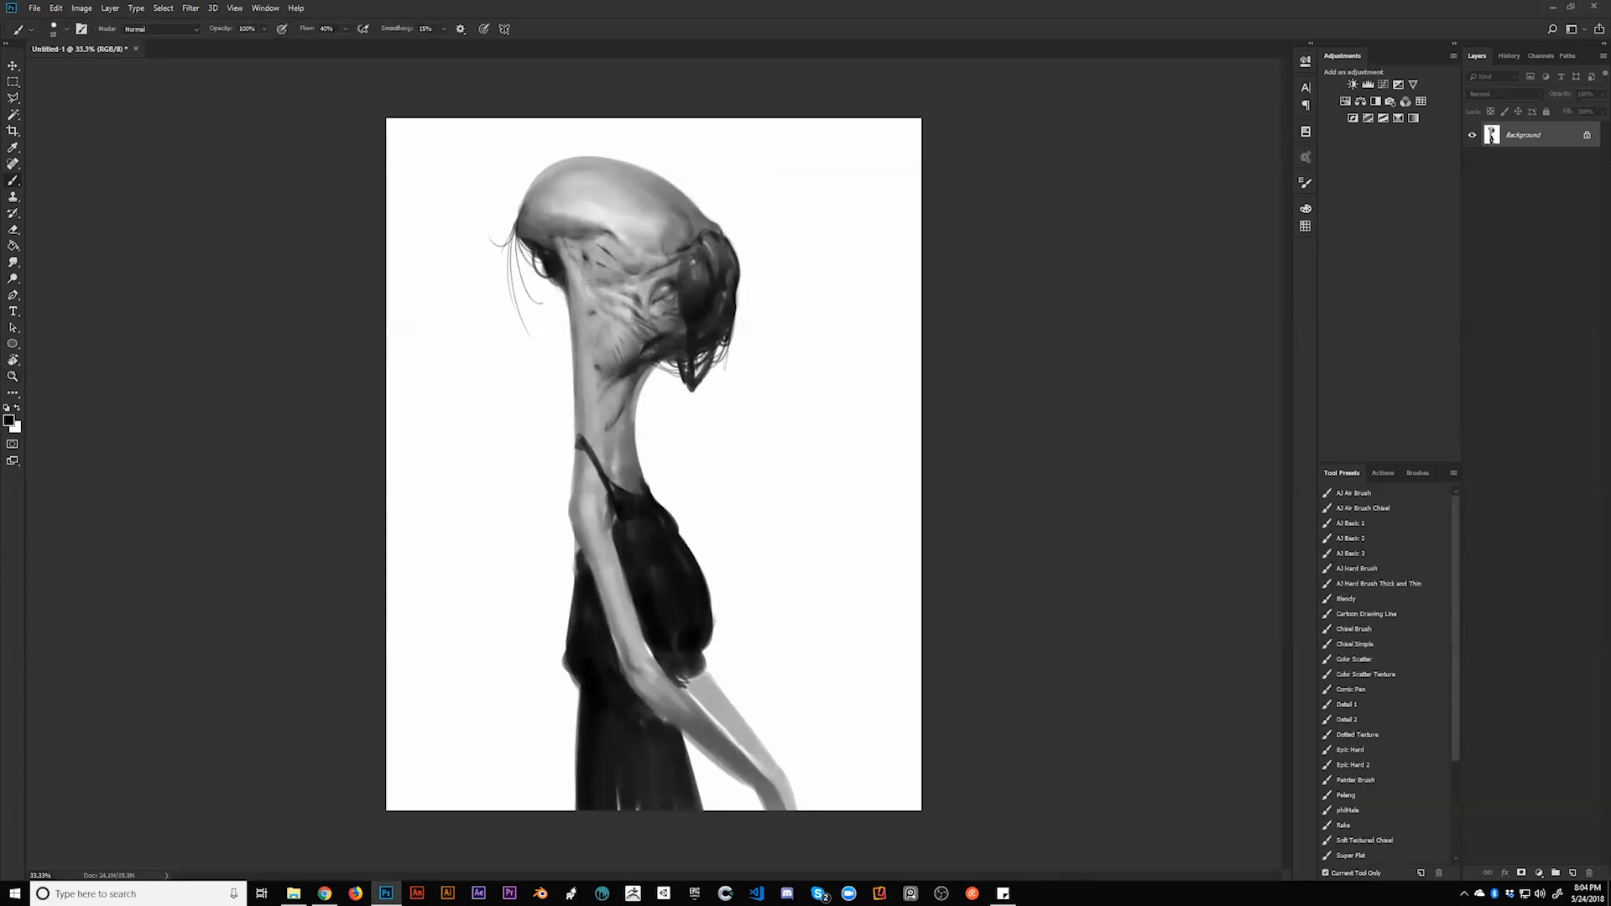
Step: Lighten the skin folds beneath the forehead with a larger white brush and sample a light grey from the cheek
key("bracketright")
key("bracketright")
key("bracketright")
key("bracketright")
key("x")
left_click_drag(615, 256, 611, 276)
key("x")
left_click(611, 301, "alt")
Step: Examine the face wrinkles up close and the whole figure at reduced size
key("z")
key("ctrl+minus")
key("ctrl+minus")
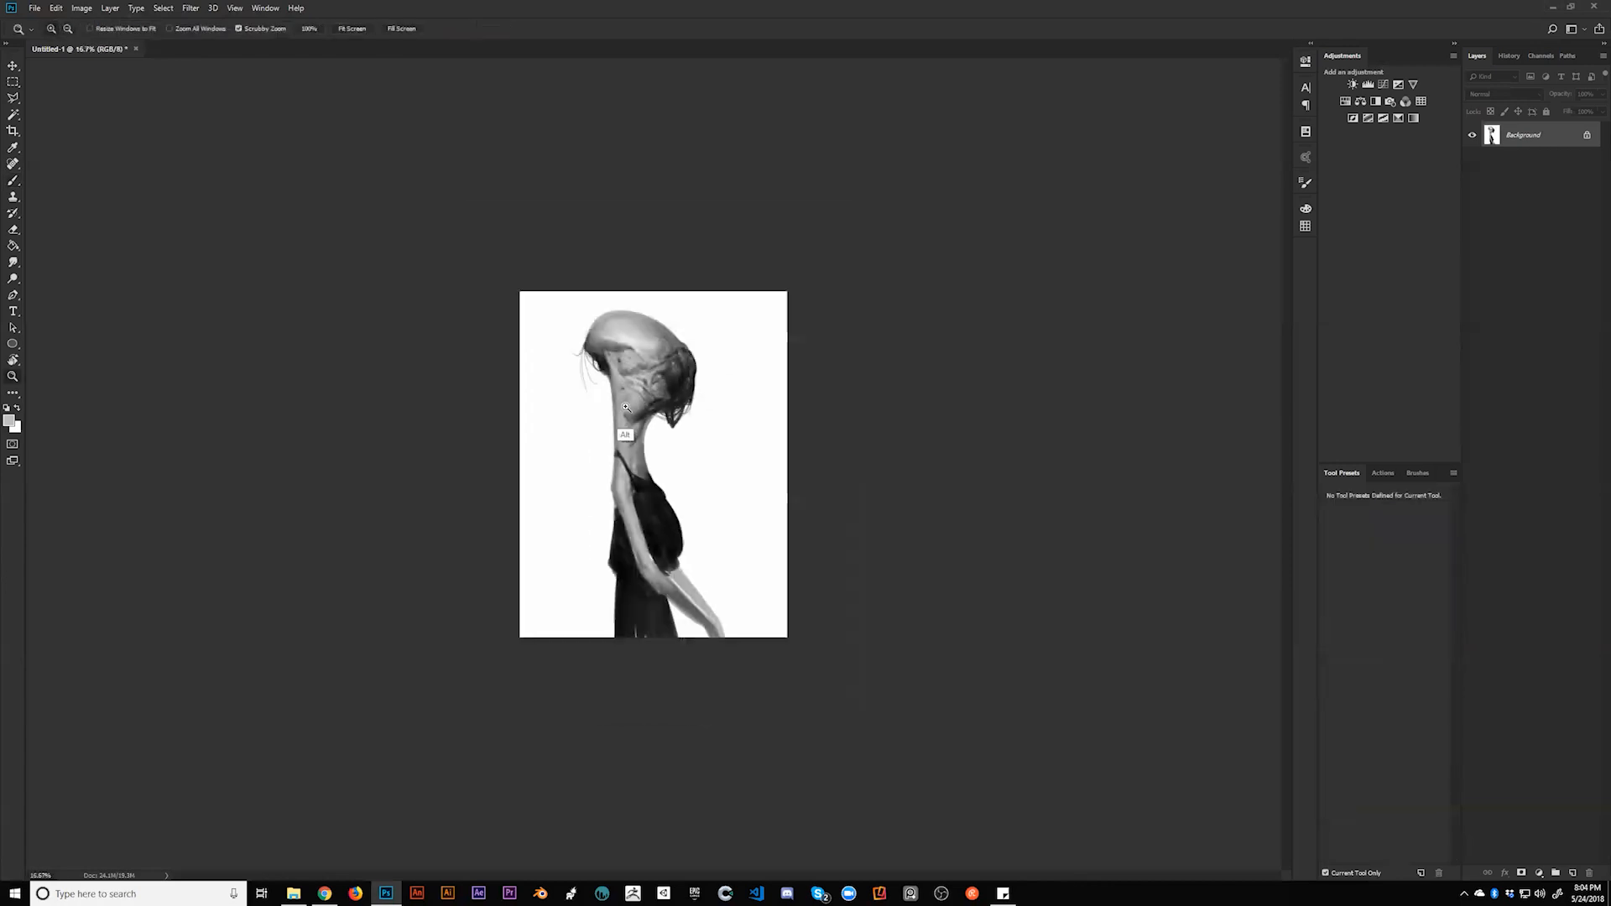
key("ctrl+plus")
key("ctrl+plus")
key("ctrl+plus")
key("b")
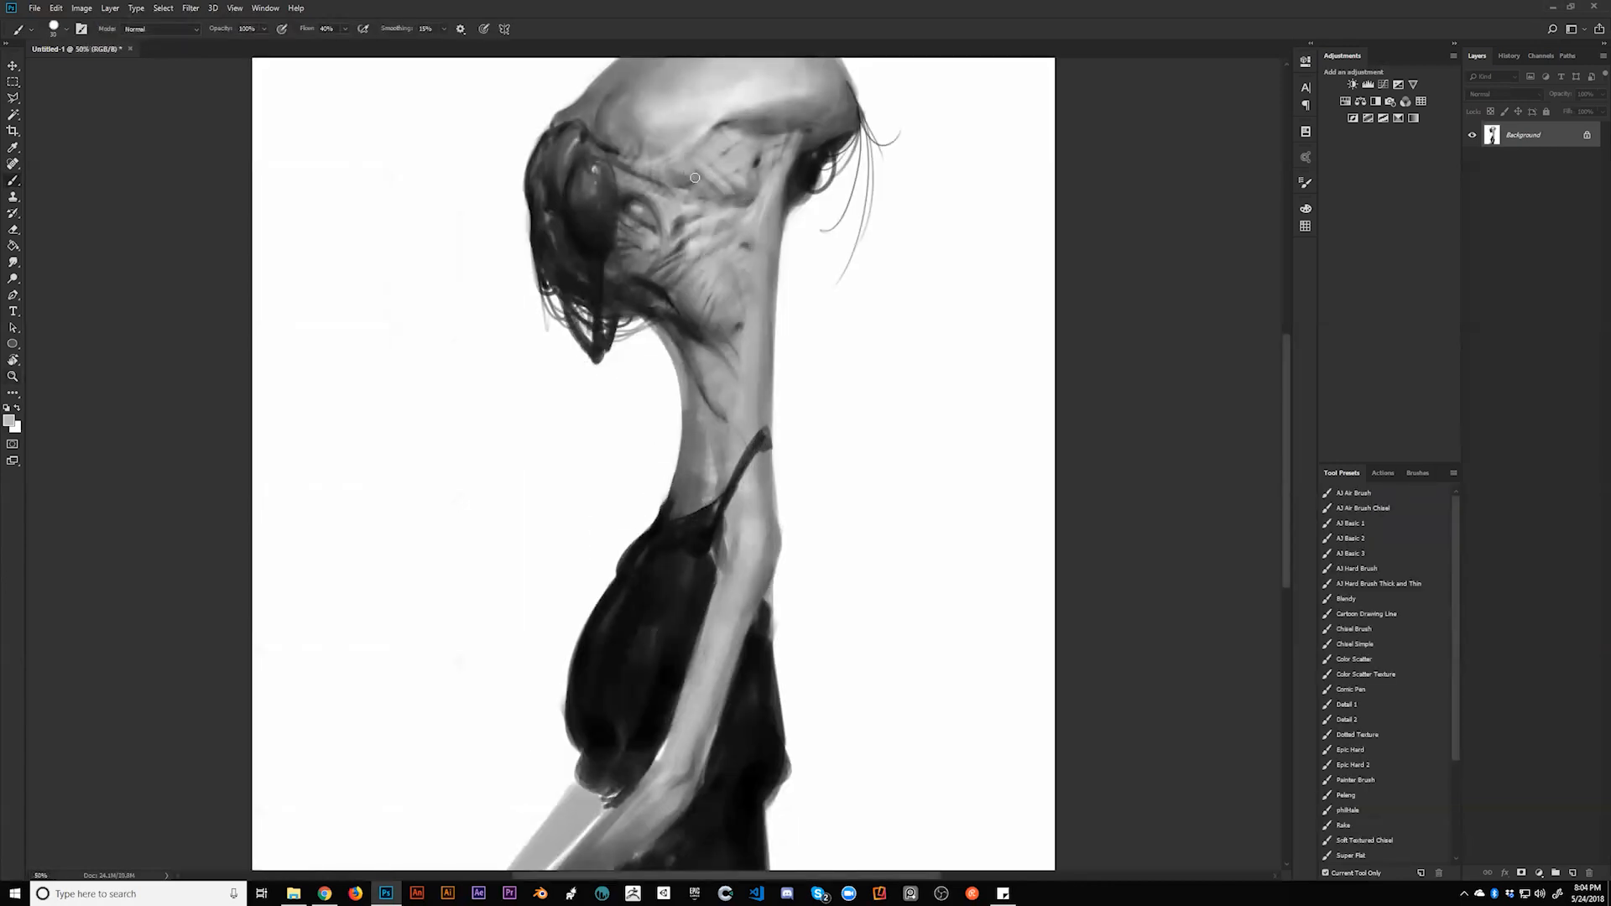
key("z")
key("ctrl+minus")
key("ctrl+minus")
key("ctrl+minus")
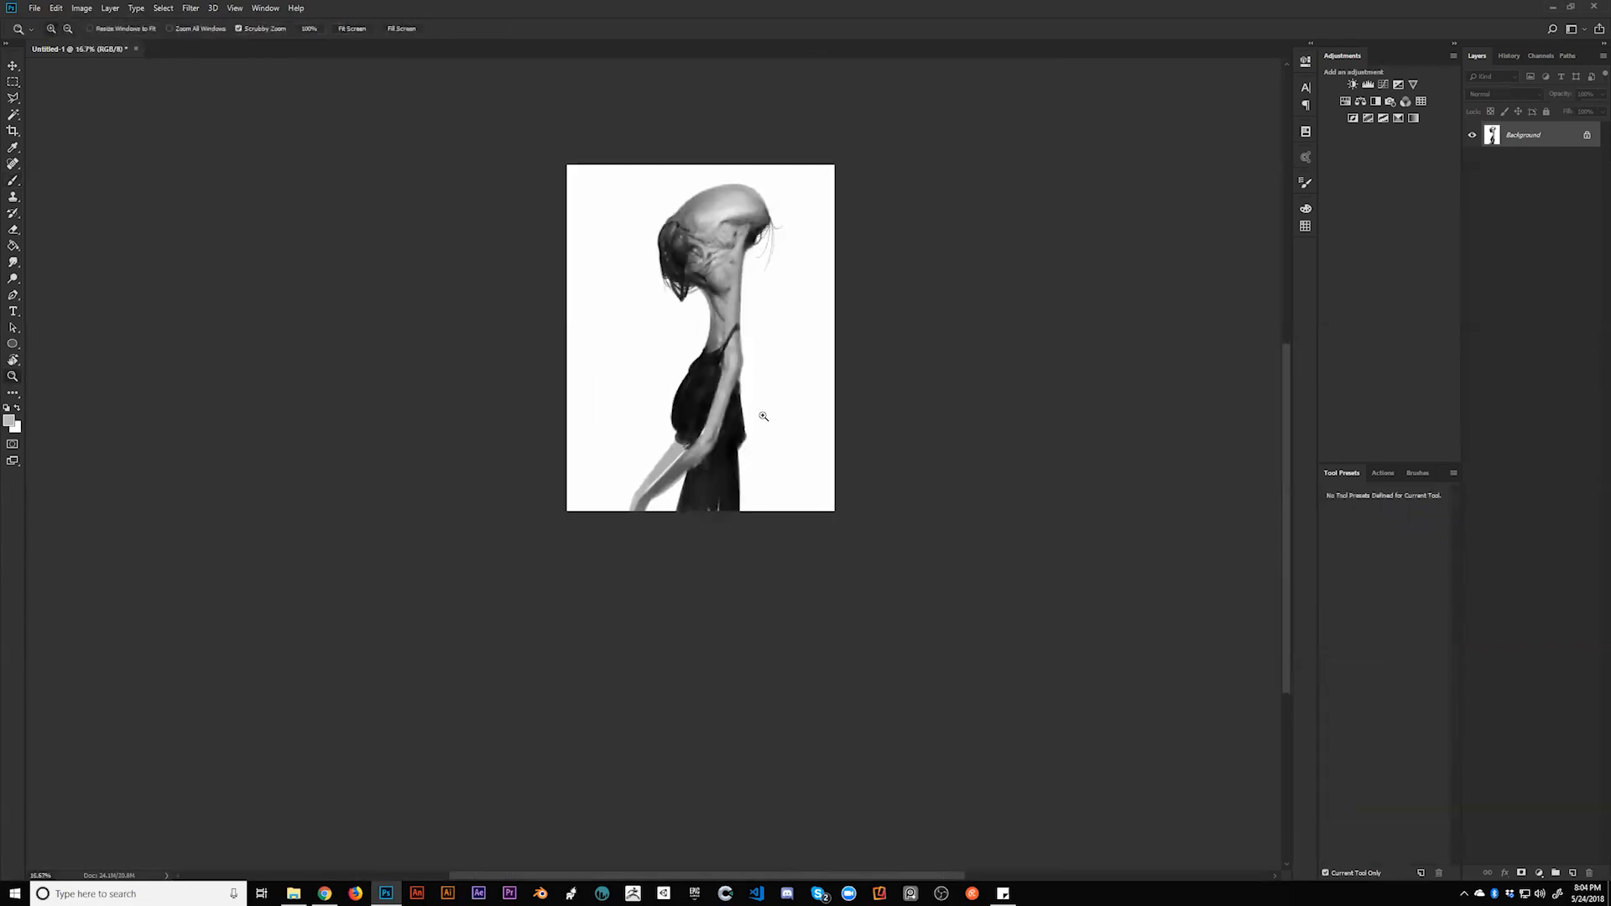
Step: Hide the interface panels, flip the canvas, and lighten the near arm from the shoulder down to the forearm
key("Tab")
key("ctrl+shift+h")
key("b")
key("z")
left_click(799, 356)
left_click(799, 356)
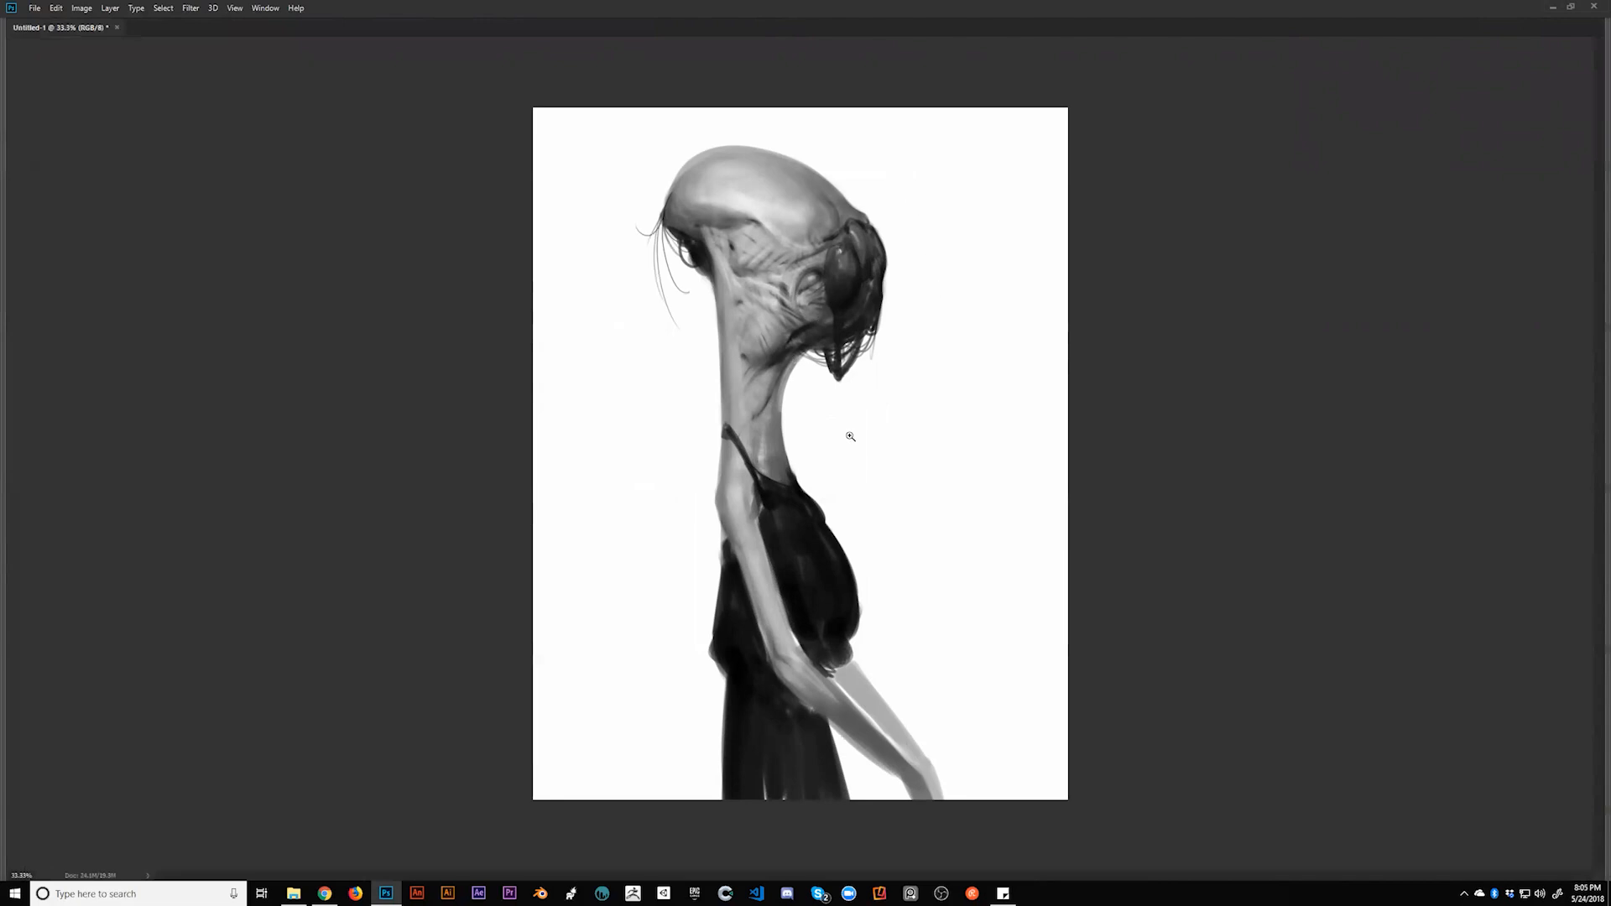
key("b")
left_click_drag(738, 522, 788, 649)
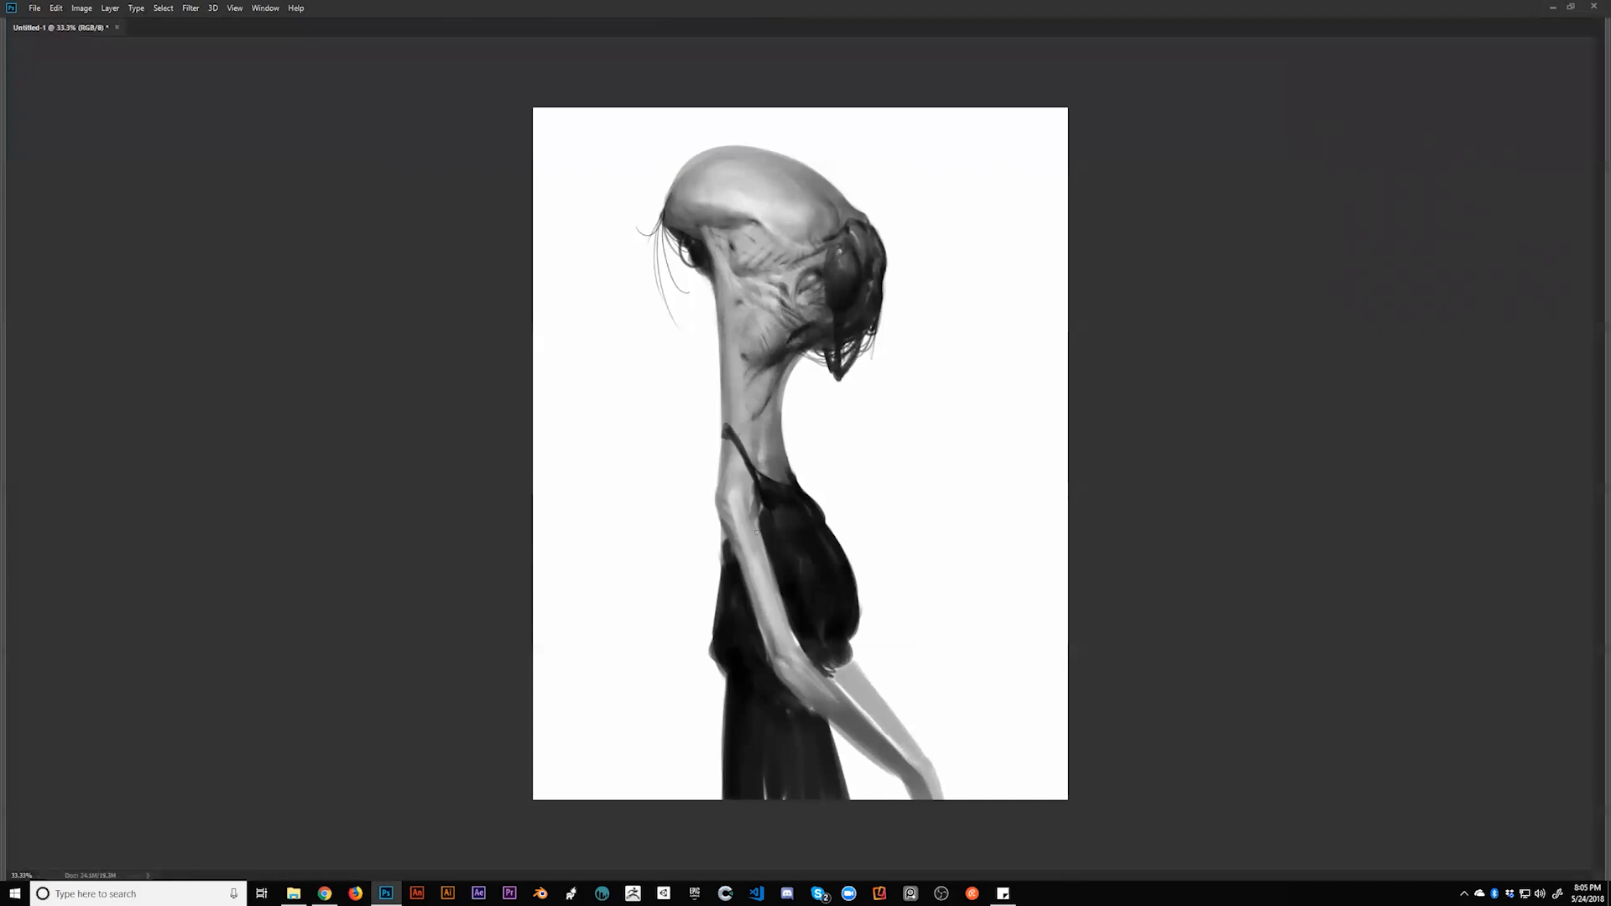
left_click_drag(760, 541, 788, 635)
mouse_move(741, 488)
left_mouse_down()
mouse_move(757, 545)
mouse_move(736, 491)
mouse_move(747, 529)
left_mouse_up()
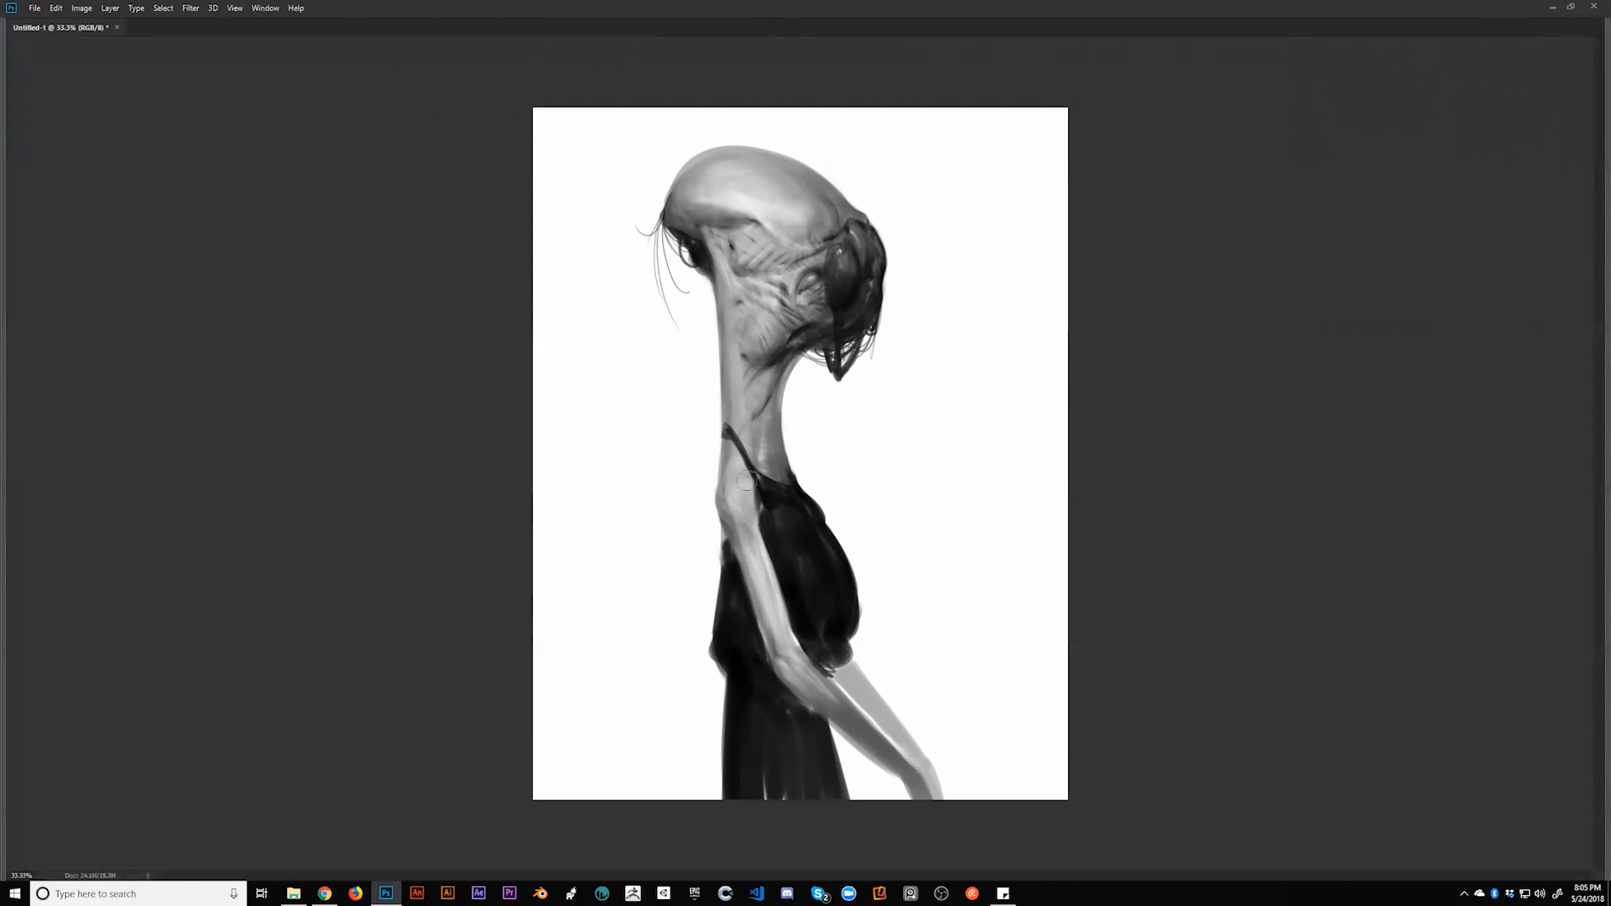
left_click_drag(743, 477, 743, 536)
left_click_drag(814, 692, 908, 801)
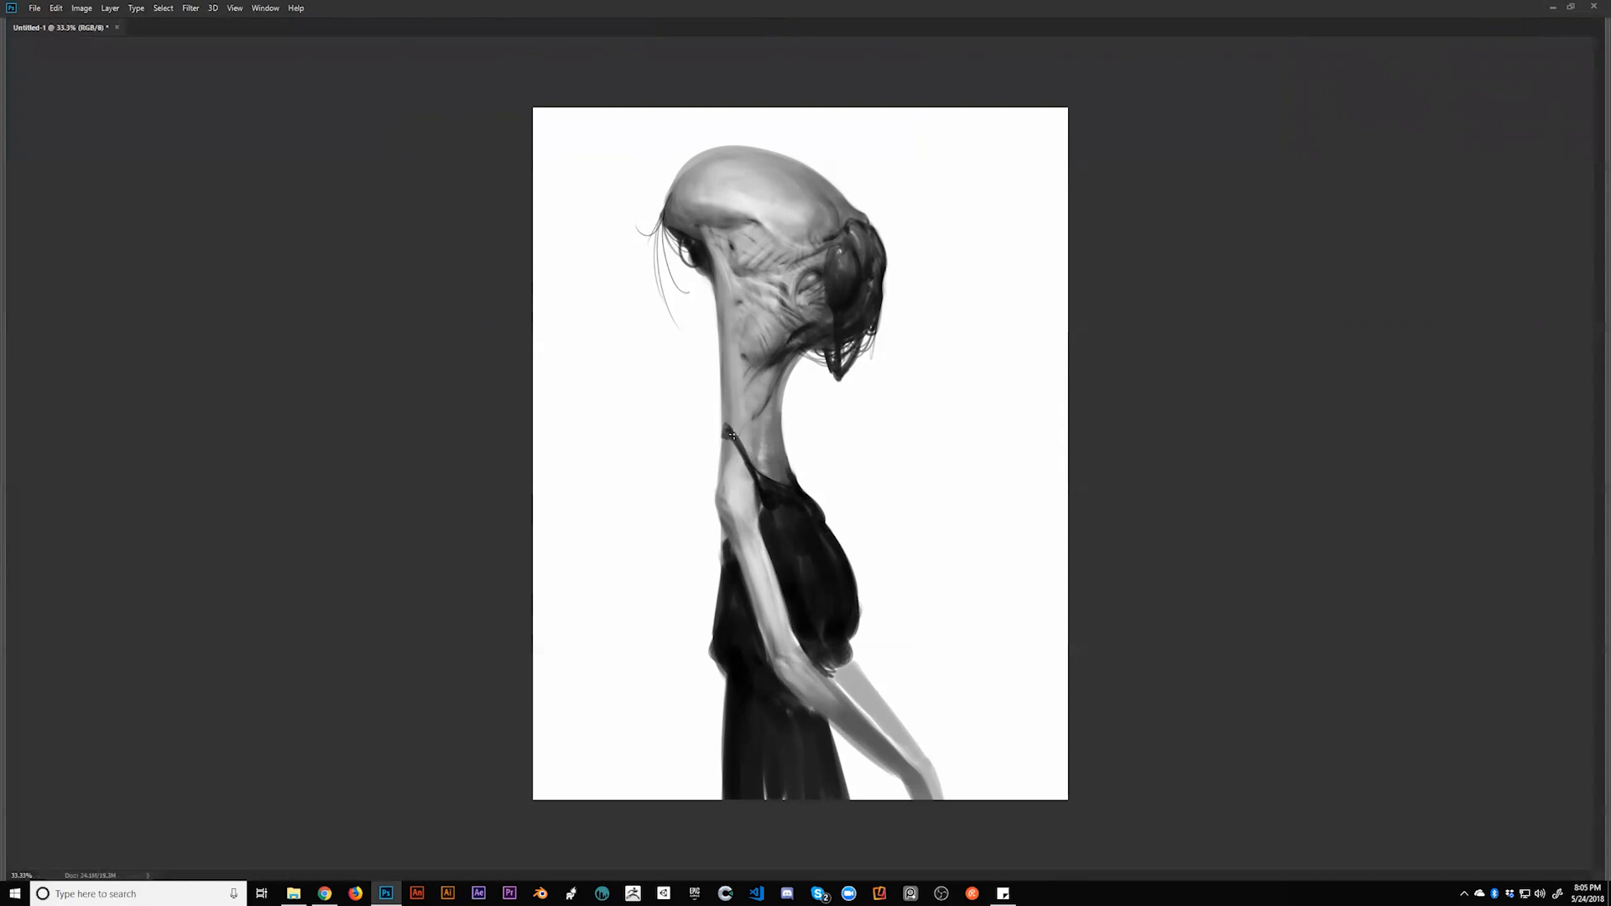
Step: Paint a thin curved line from the shoulder strap down the dress bodice and restore the interface panels
left_click_drag(748, 466, 779, 543)
left_click(808, 608, "alt")
key("F2")
key("Tab")
key("f")
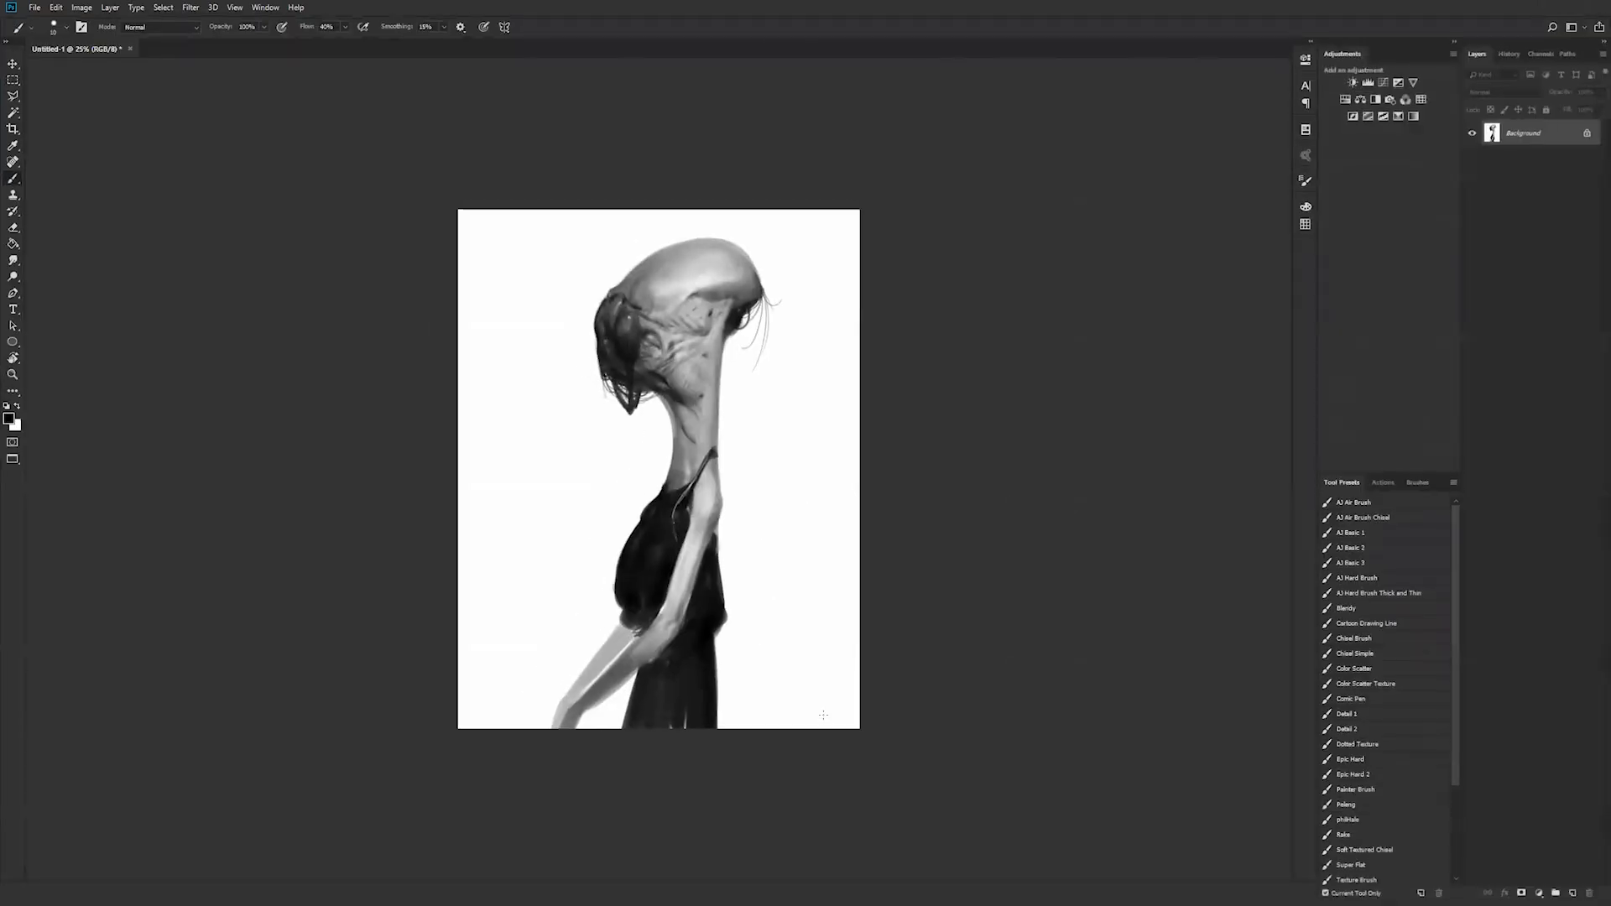
key("F2")
key("z")
left_click(924, 515)
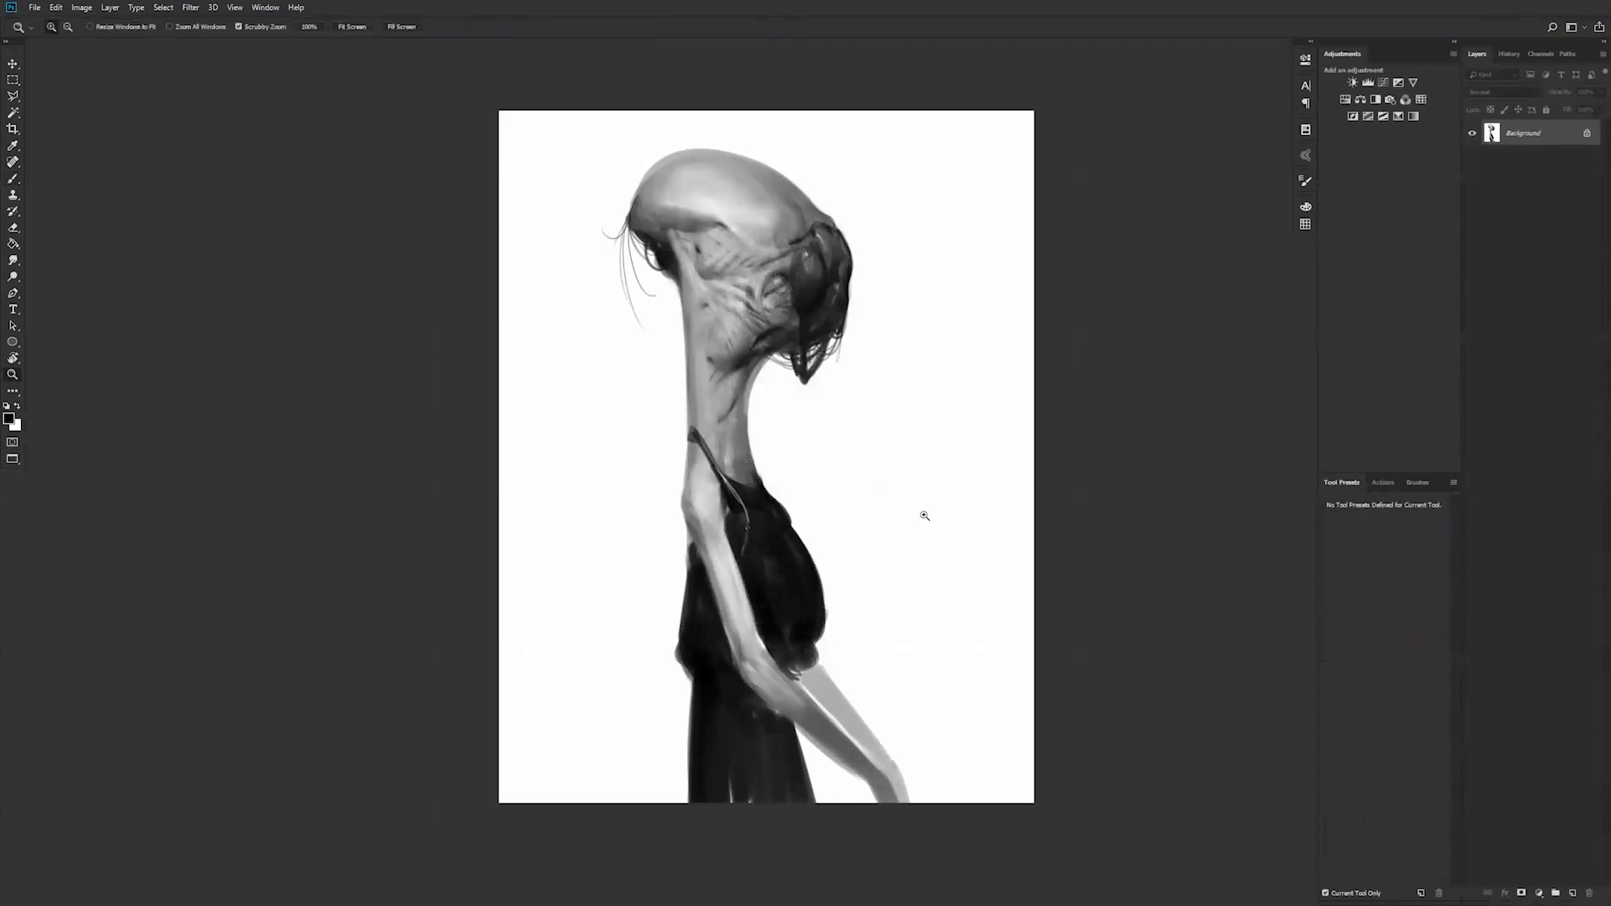